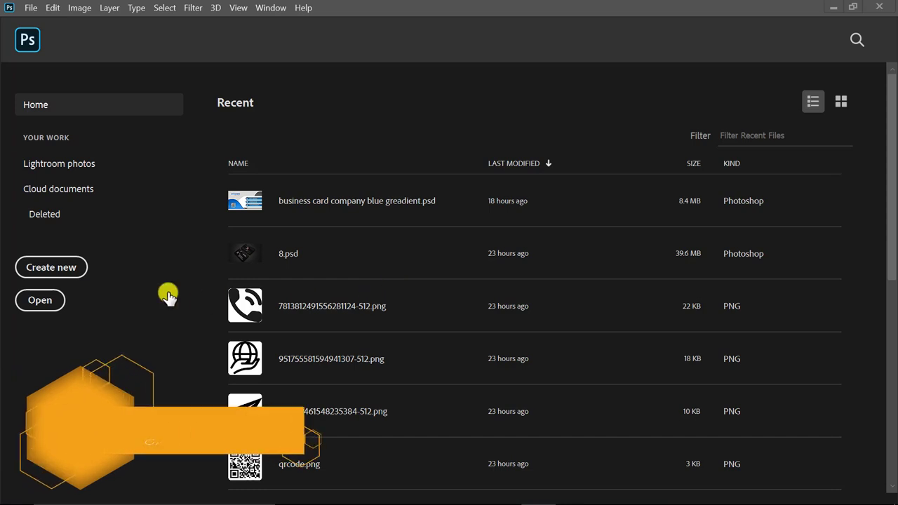
Create a blank 820 × 312 px document named 'Facebook Cover Design'.
left_click(66, 267)
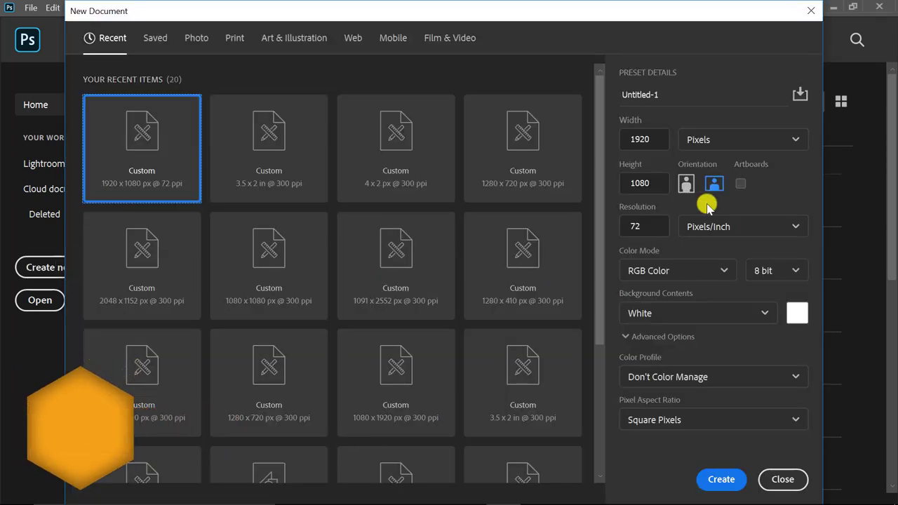
left_click_drag(666, 102, 590, 92)
type("Facebook Co")
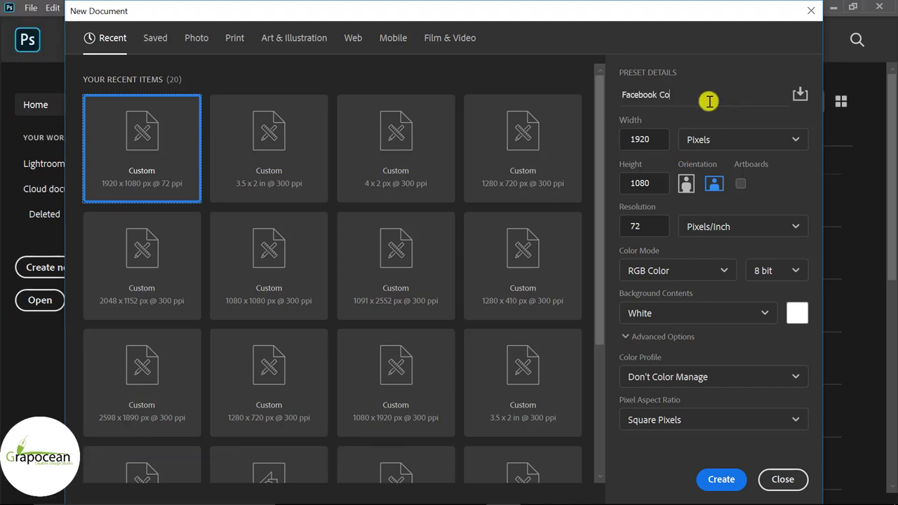
type("ver Design")
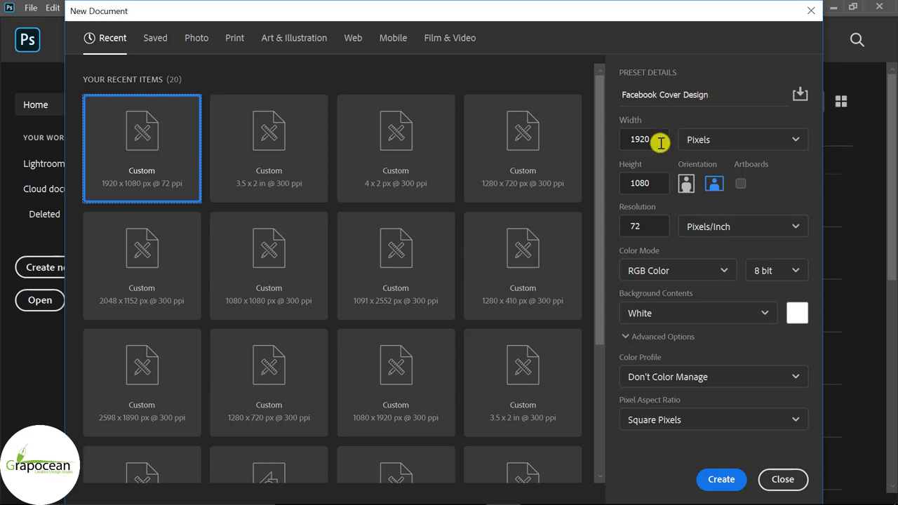
double_click(660, 142)
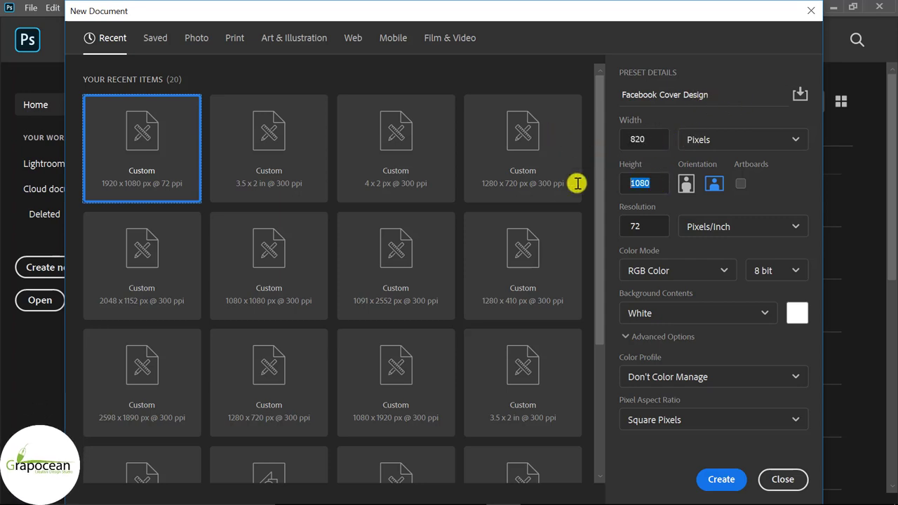
type("312")
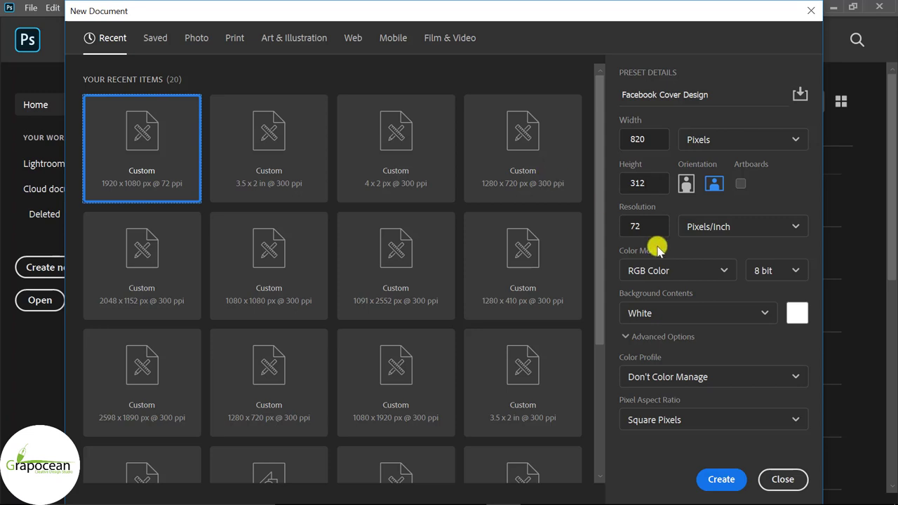
key("Tab")
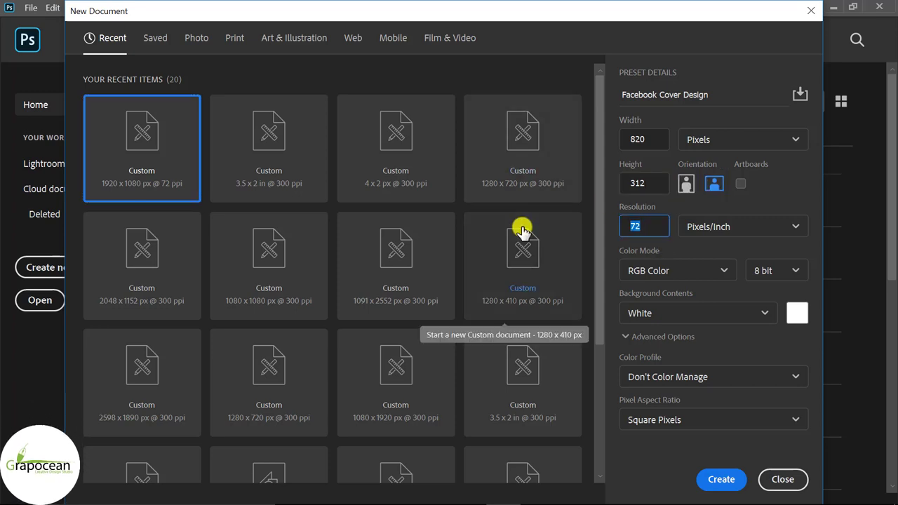
type("500")
left_click(722, 479)
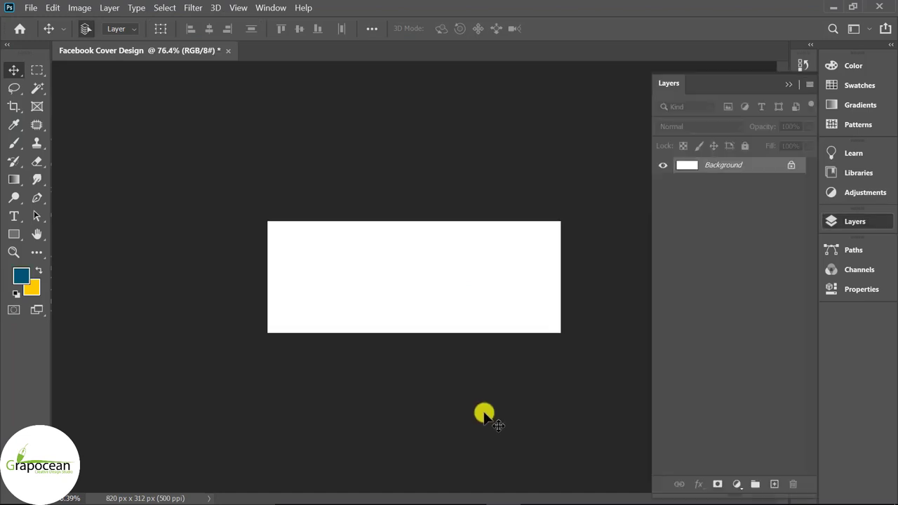
Draw a Rectangle 1 shape covering the whole canvas.
left_click(15, 234)
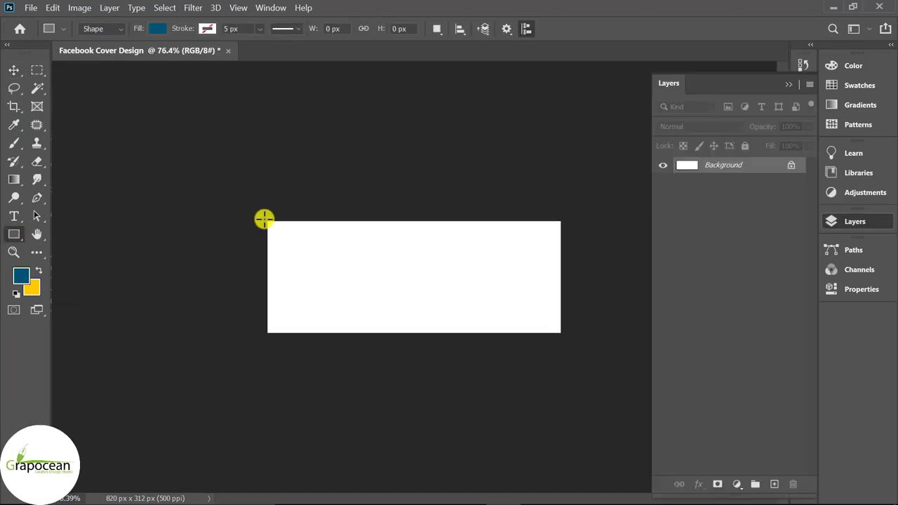
left_click_drag(264, 219, 566, 336)
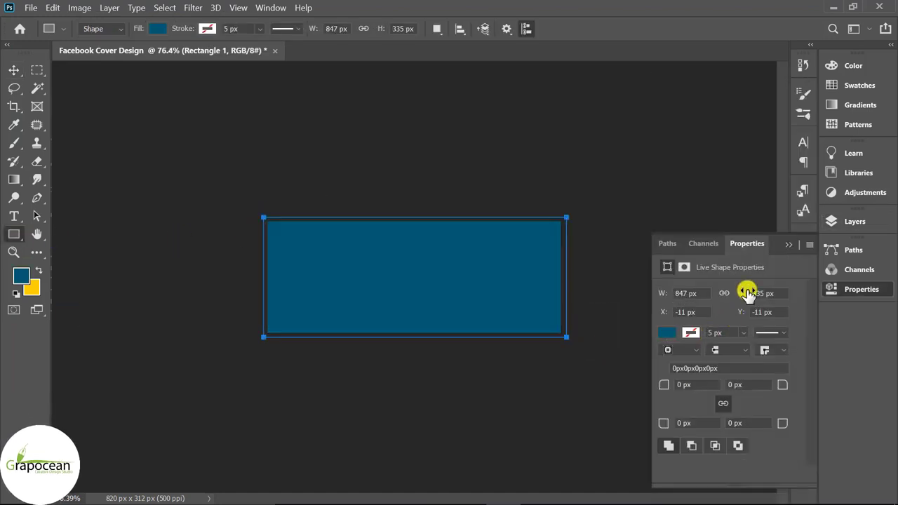
left_click(792, 244)
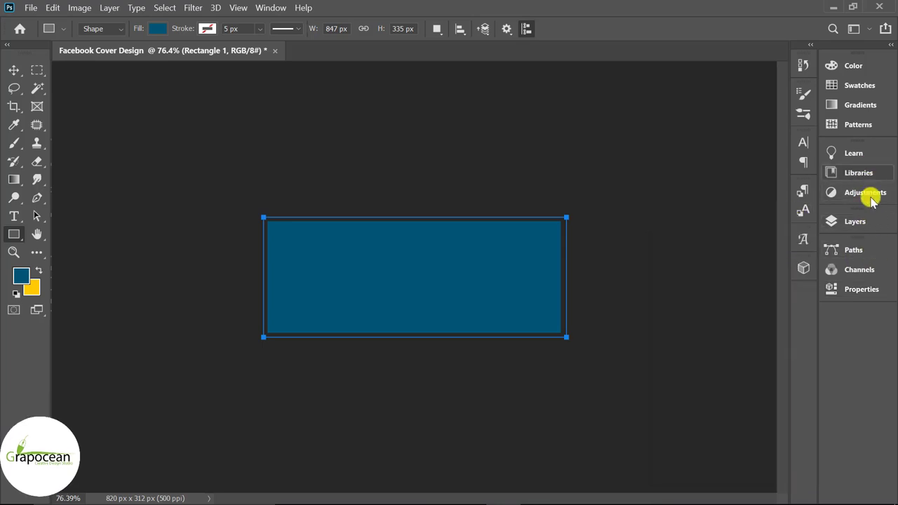
left_click(862, 221)
key("v")
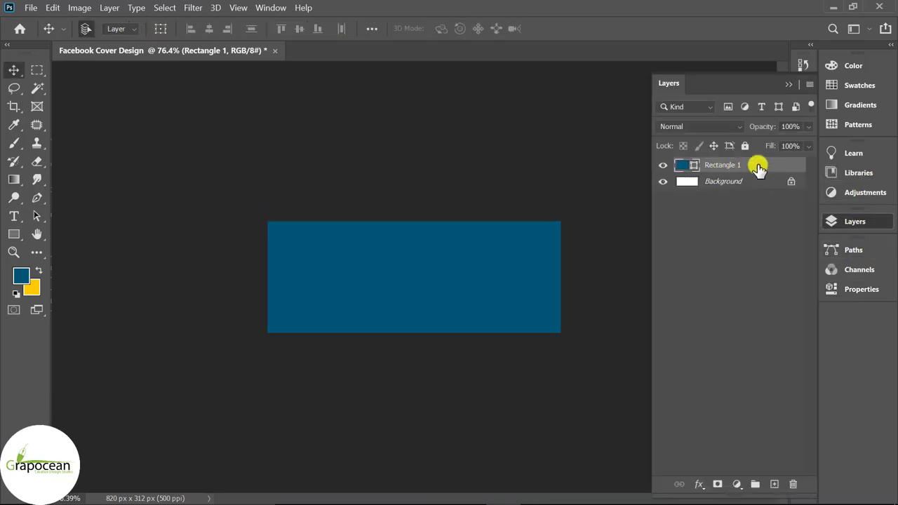
right_click(763, 165)
key("Escape")
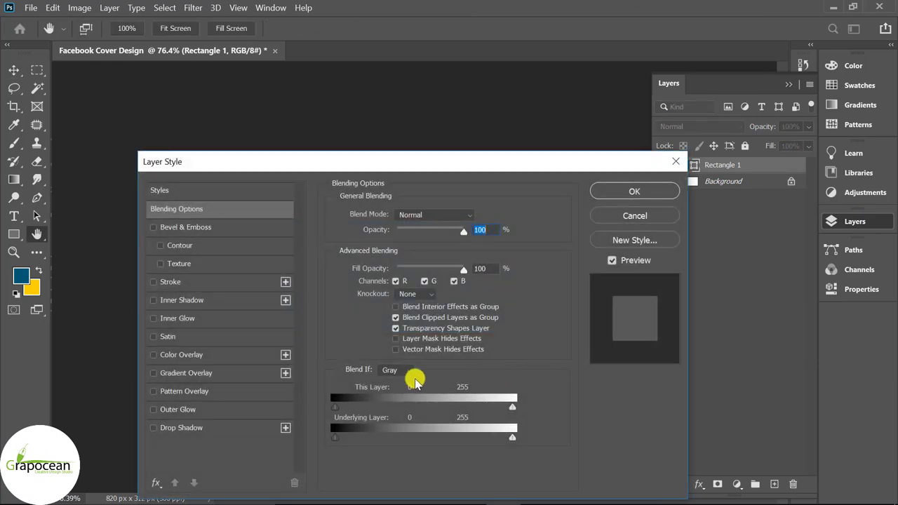
Give the rectangle a navy-to-slate-blue gradient overlay angled at -15°.
left_click(186, 372)
left_click_drag(461, 161, 891, 131)
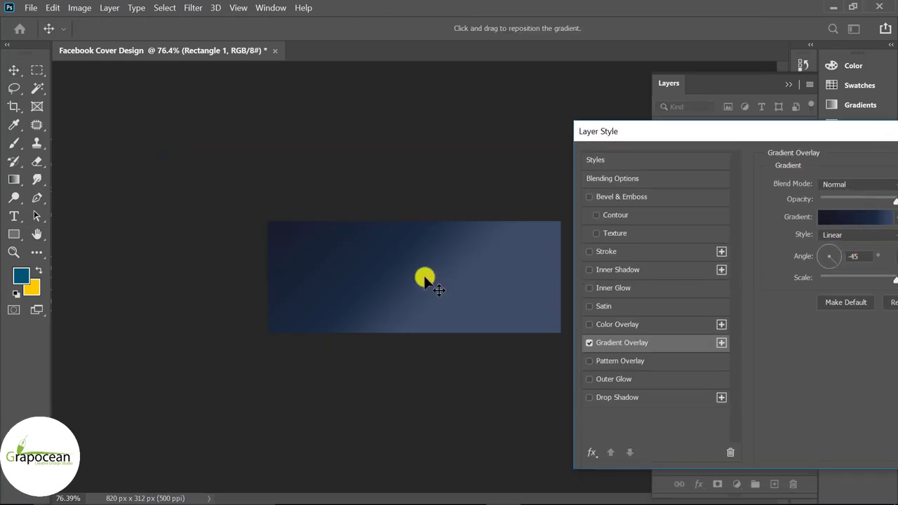
left_click_drag(841, 258, 838, 261)
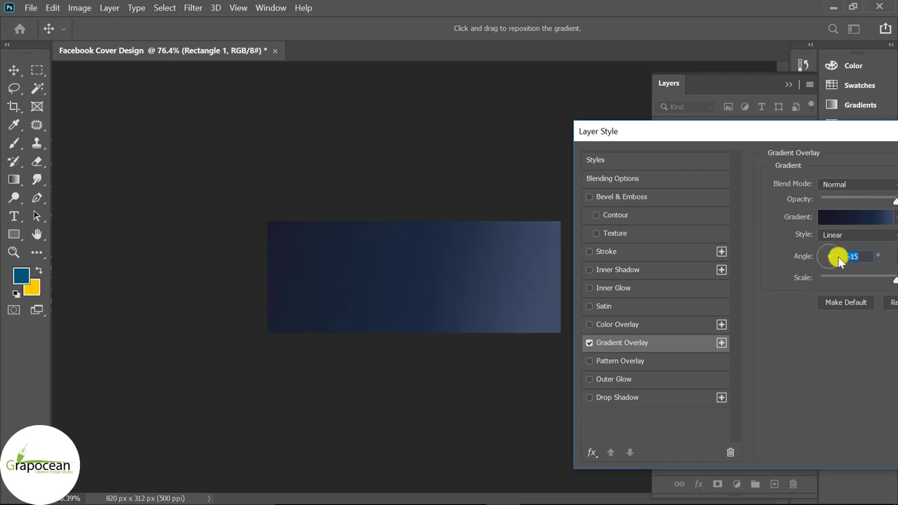
mouse_move(506, 295)
left_mouse_down()
mouse_move(453, 297)
mouse_move(497, 297)
left_mouse_up()
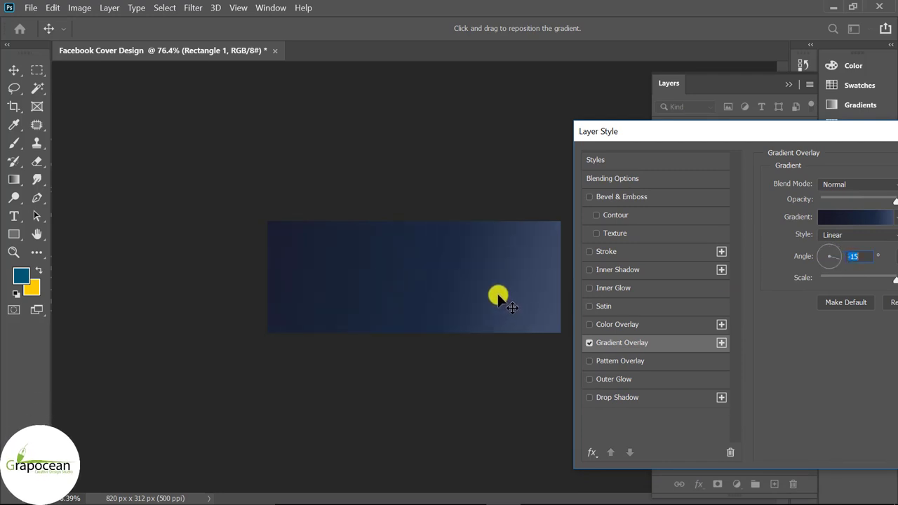
left_click(862, 220)
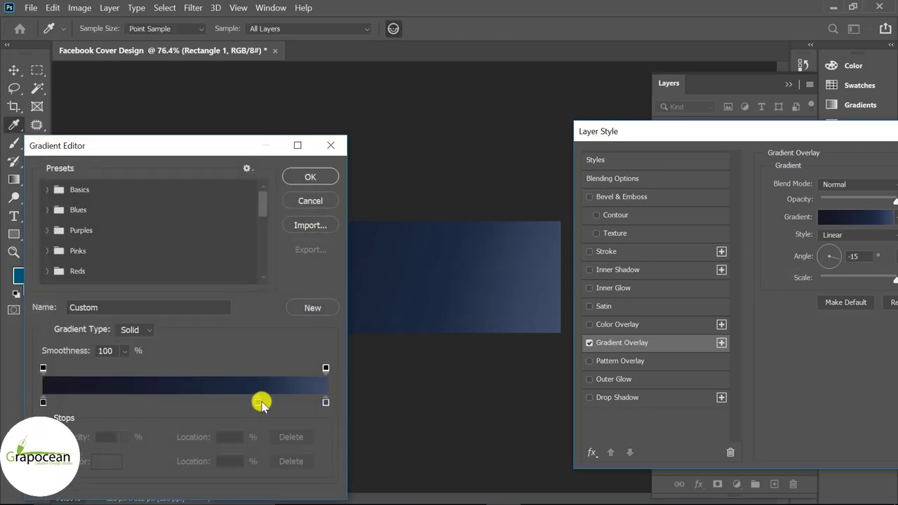
left_click_drag(260, 402, 253, 406)
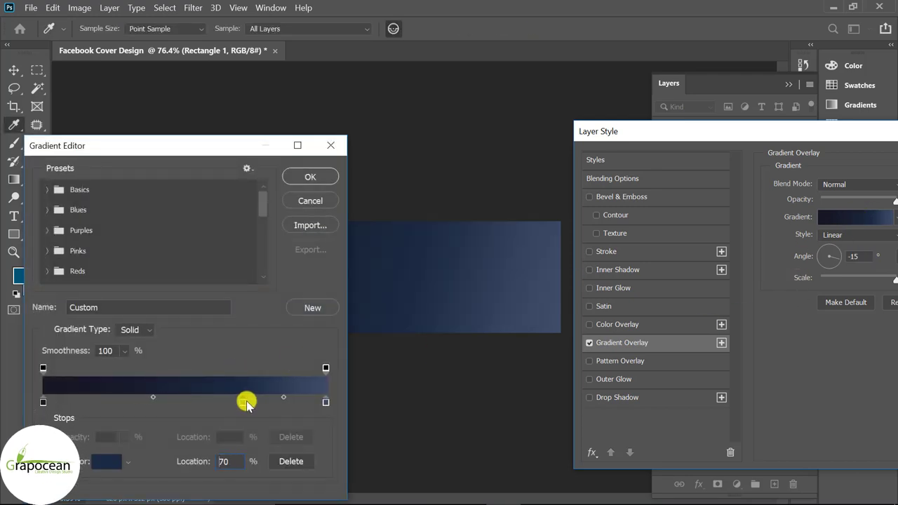
left_click(310, 176)
left_click_drag(754, 132, 579, 260)
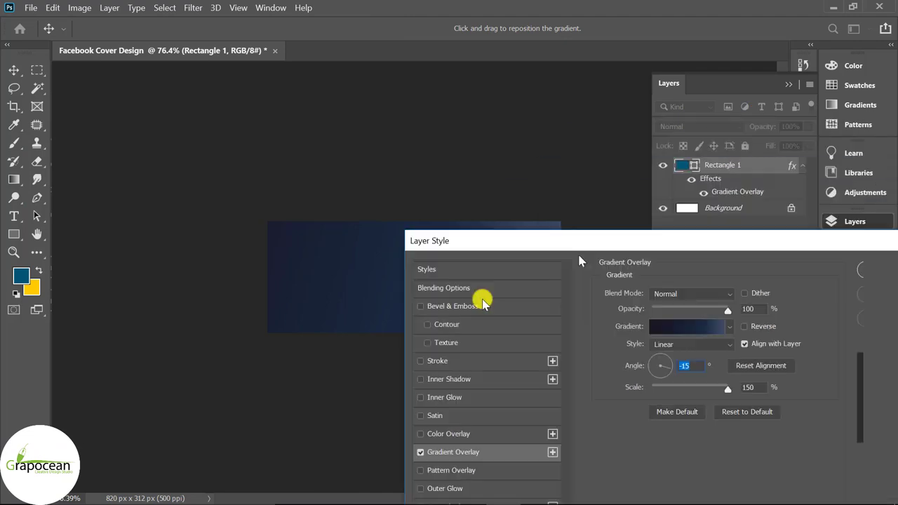
left_click_drag(483, 300, 174, 374)
left_click(577, 396)
key("ctrl+0")
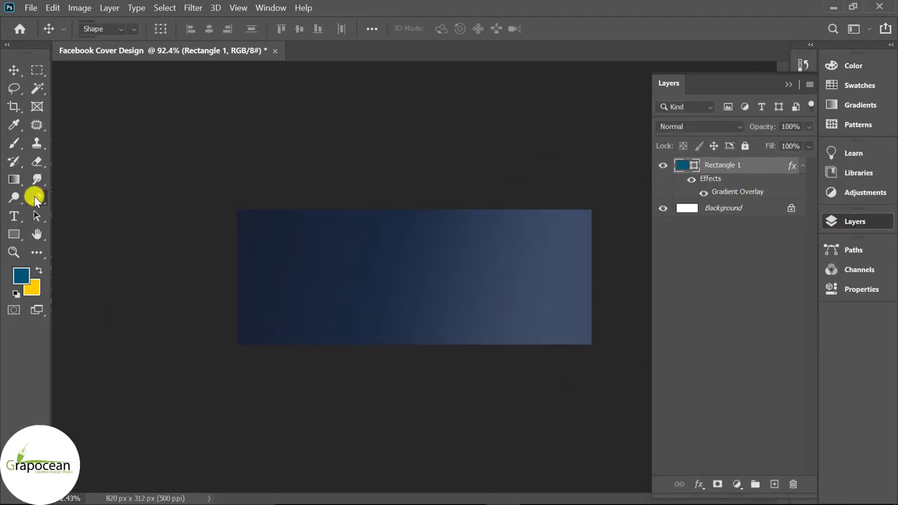
Draw a four-cornered Pen shape covering the canvas's right side.
left_click(37, 198)
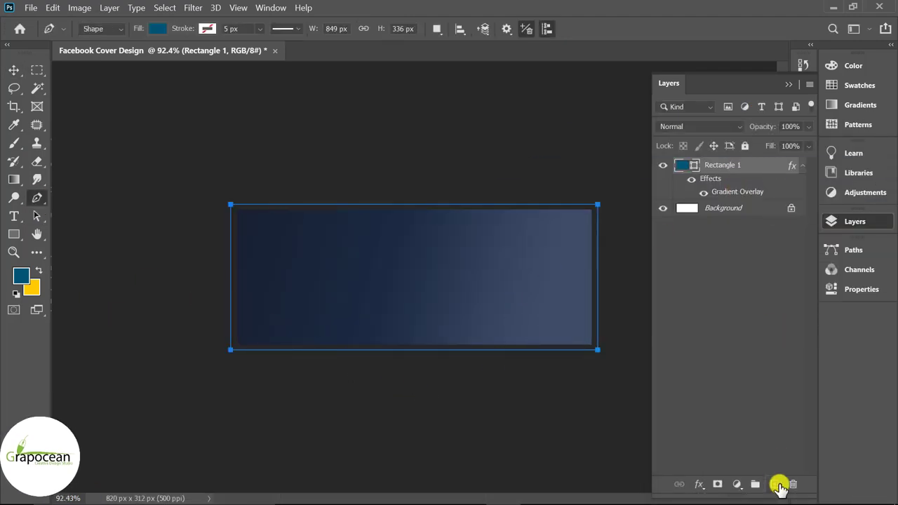
left_click(774, 484)
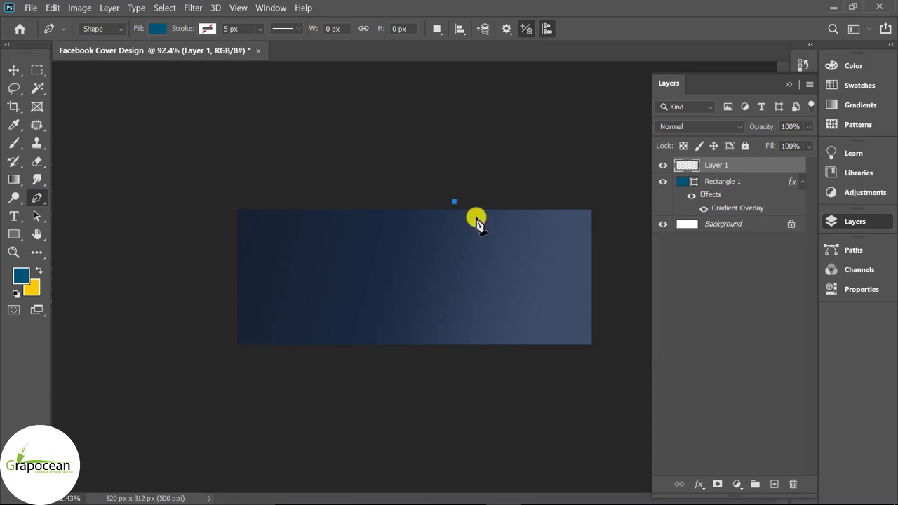
left_click(487, 248)
key("ctrl+plus")
scroll(479, 394, "down", 2)
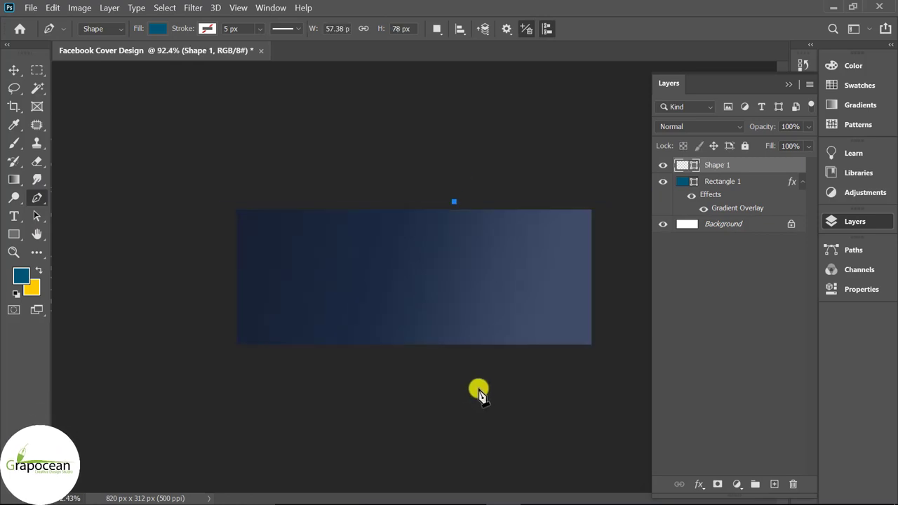
left_click(453, 382)
left_click(615, 379)
left_click(611, 198)
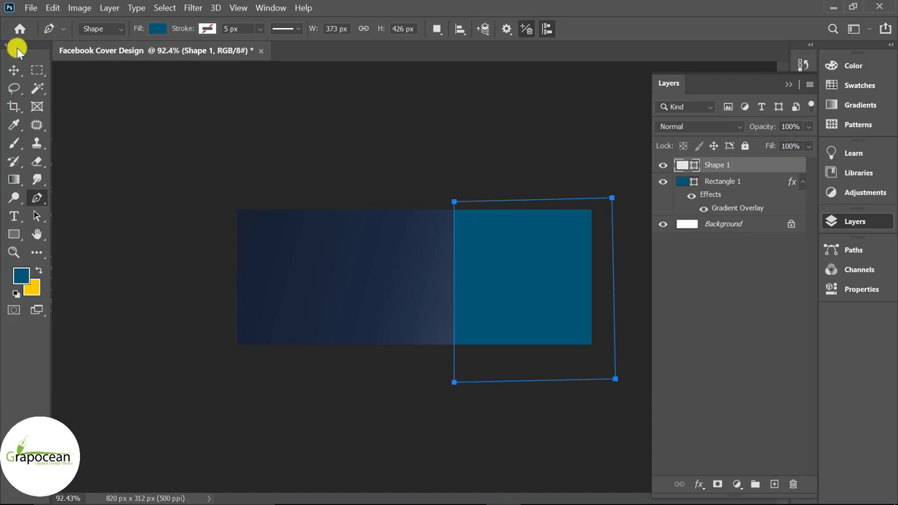
left_click(14, 70)
left_click(231, 166)
Give Shape 1 a yellow-to-gold gradient overlay preset.
left_click(764, 168)
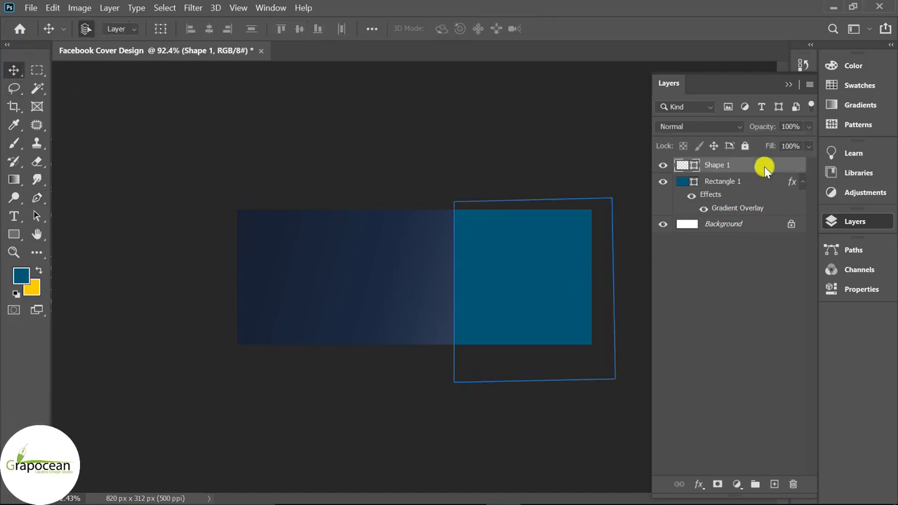
right_click(764, 169)
left_click(618, 24)
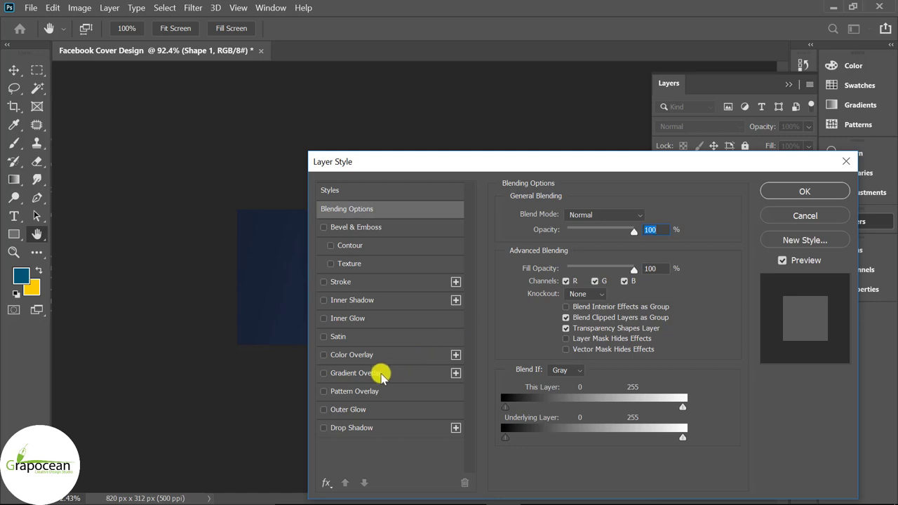
left_click(381, 375)
left_click_drag(603, 162, 762, 287)
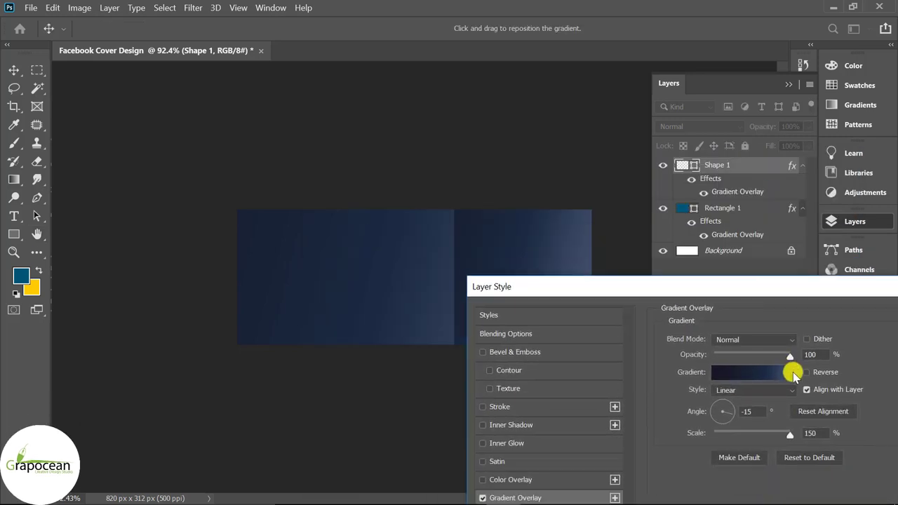
left_click(793, 374)
scroll(789, 401, "up", 1)
left_click(663, 384)
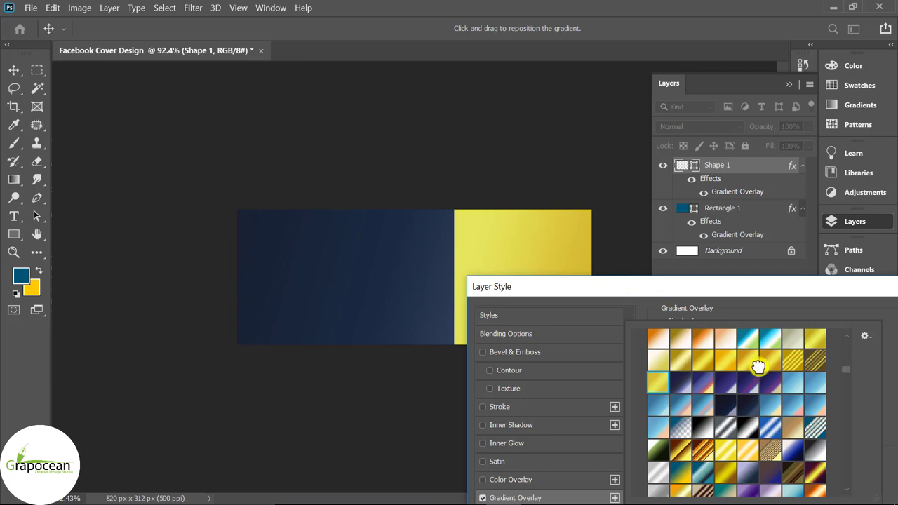
left_click(760, 362)
left_click(794, 291)
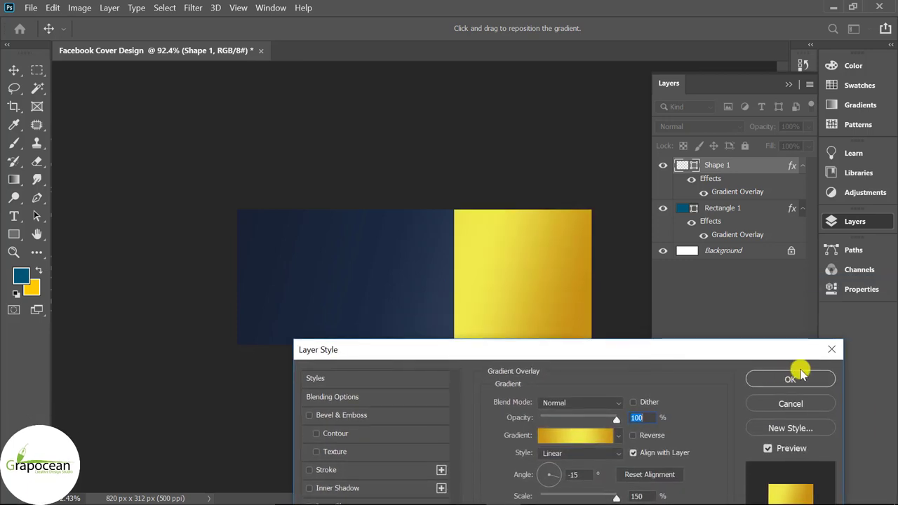
left_click(797, 368)
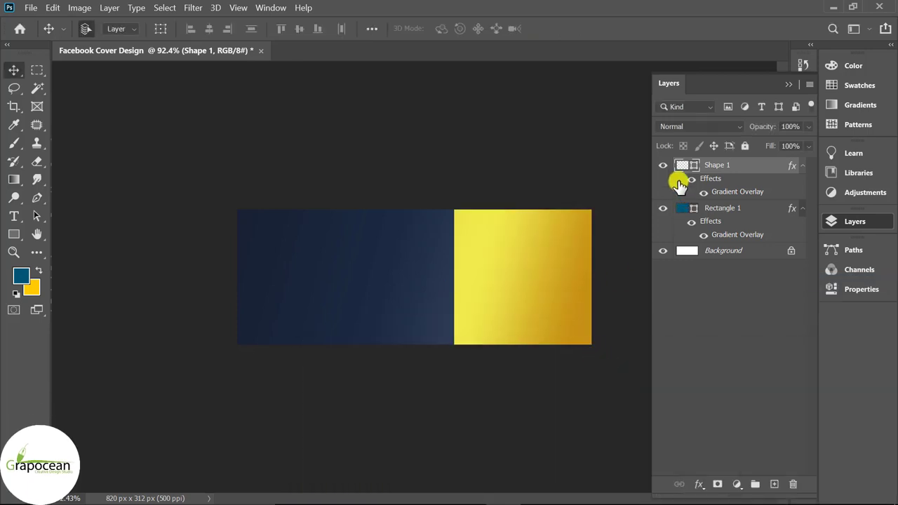
left_click(662, 167)
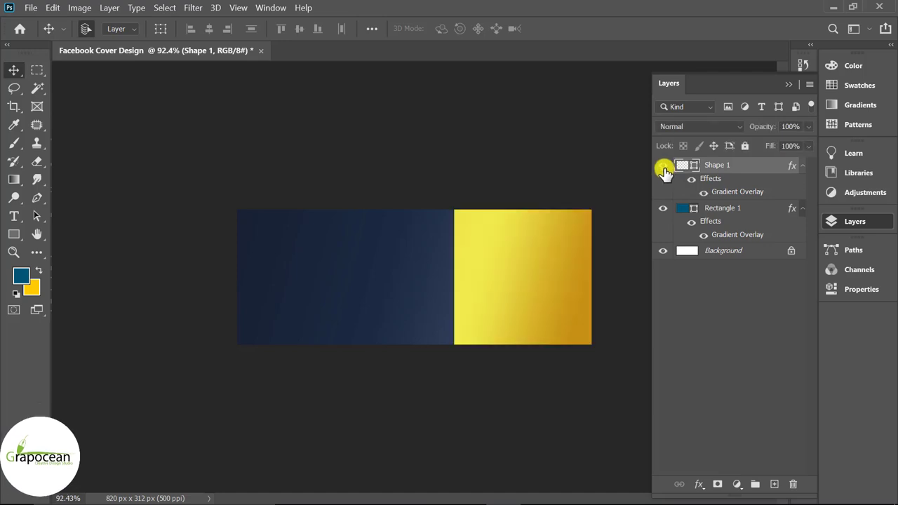
Apply a -86° Twirl smart filter to Shape 1, then duplicate the layer.
left_click(194, 9)
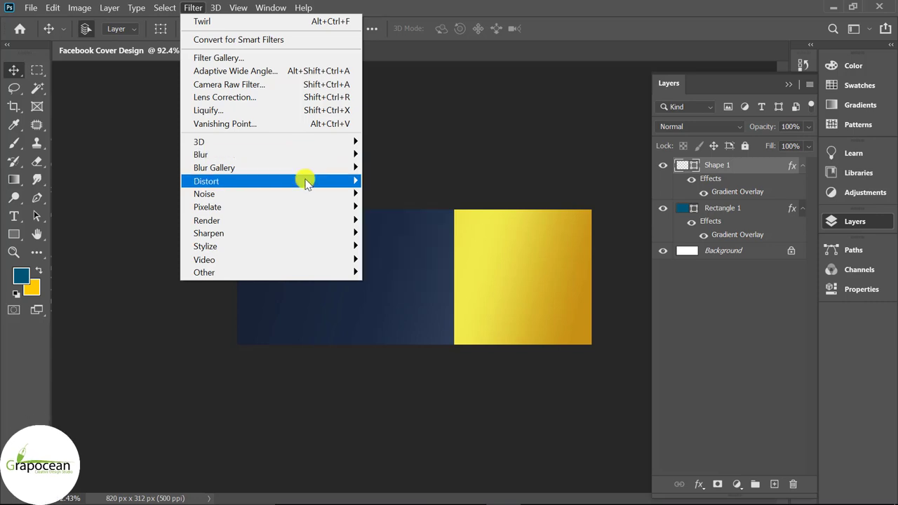
mouse_move(207, 181)
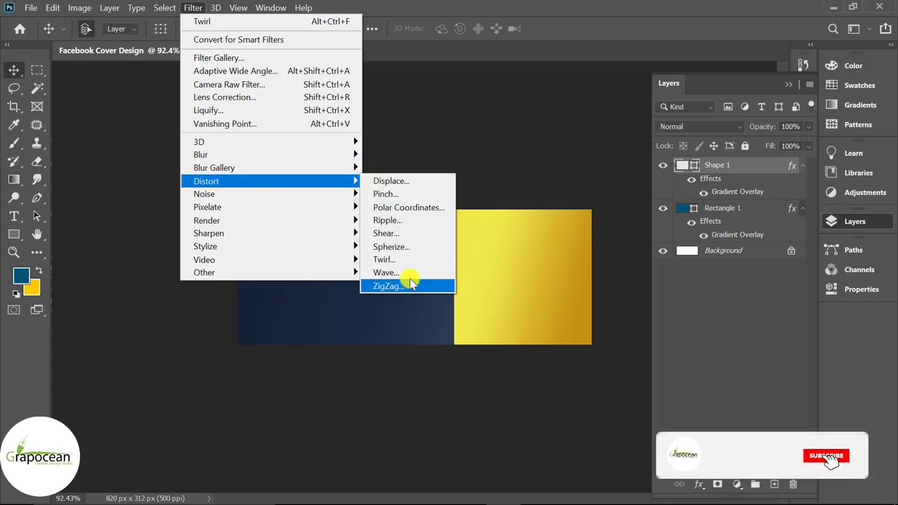
left_click(408, 260)
left_click(489, 214)
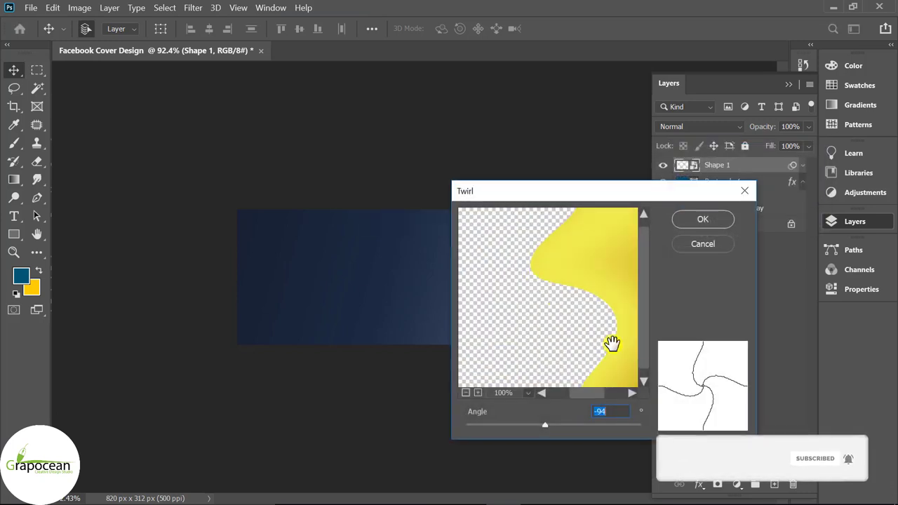
mouse_move(544, 424)
left_mouse_down()
mouse_move(470, 423)
mouse_move(569, 424)
mouse_move(550, 424)
left_mouse_up()
left_click(702, 220)
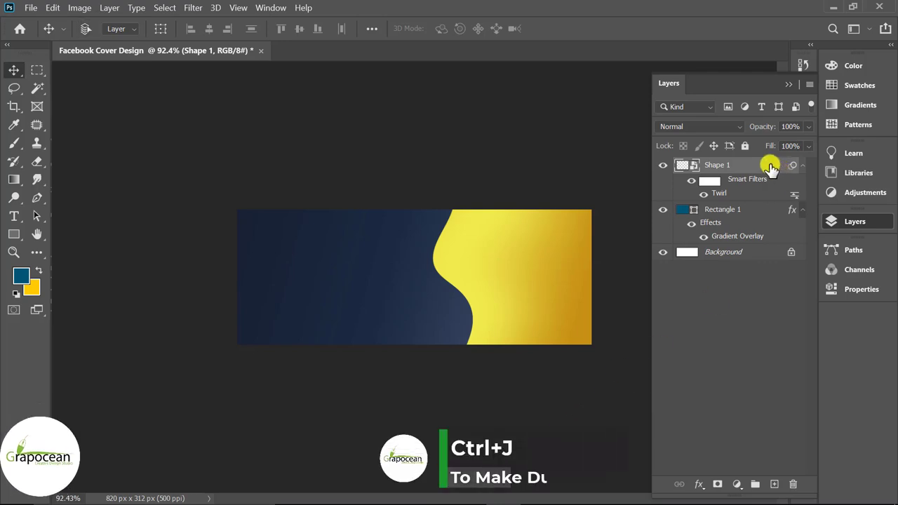
key("ctrl+j")
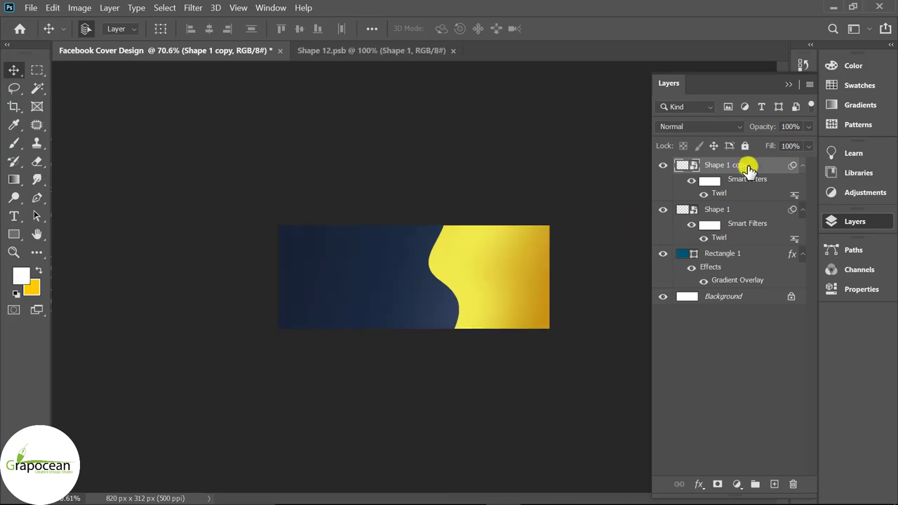
Rasterize the original Shape 1 layer.
left_click(740, 214)
right_click(743, 213)
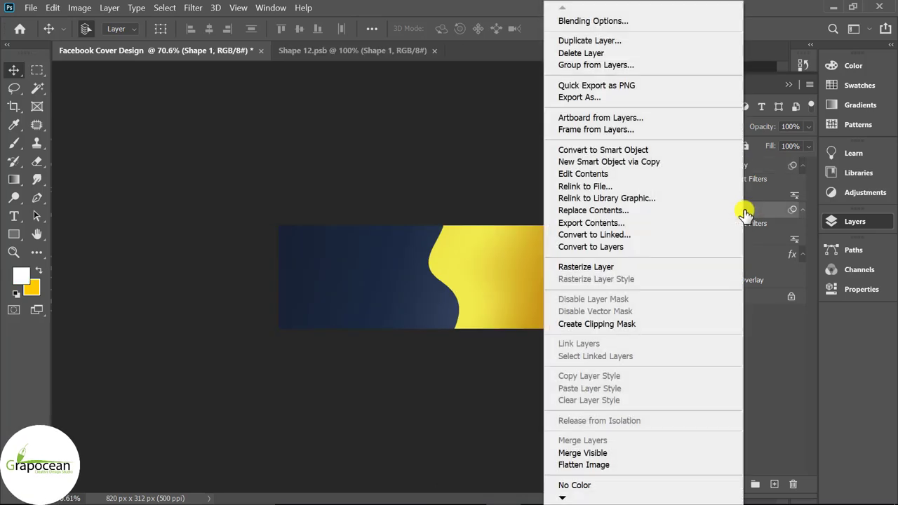
left_click(610, 267)
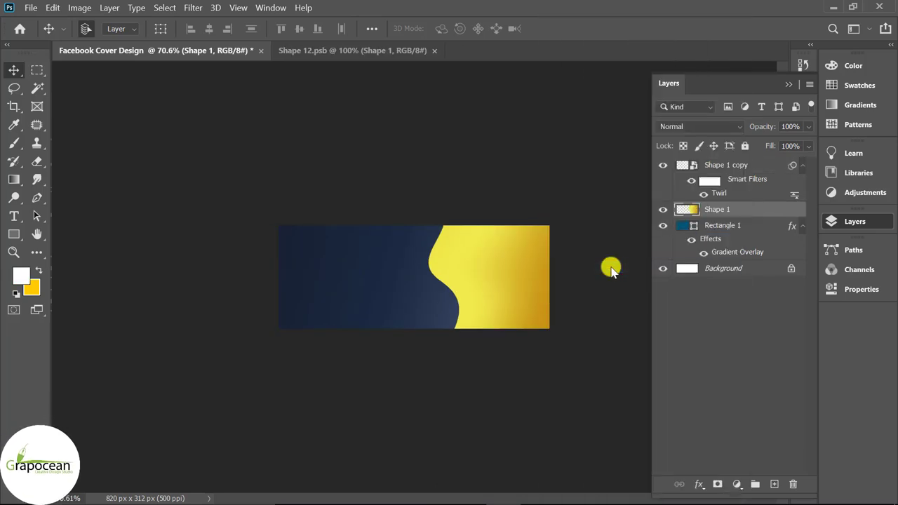
Open the copy's smart object and choose a gold gradient overlay preset.
left_click(683, 168)
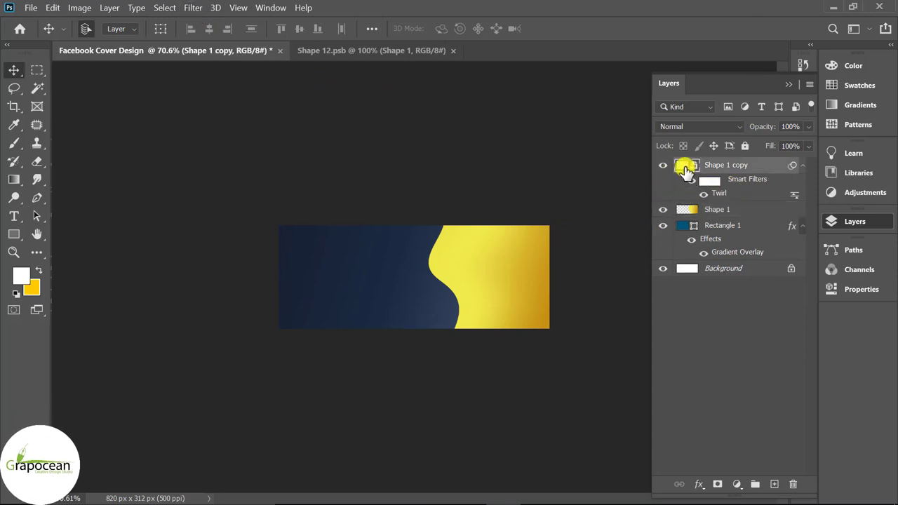
double_click(685, 171)
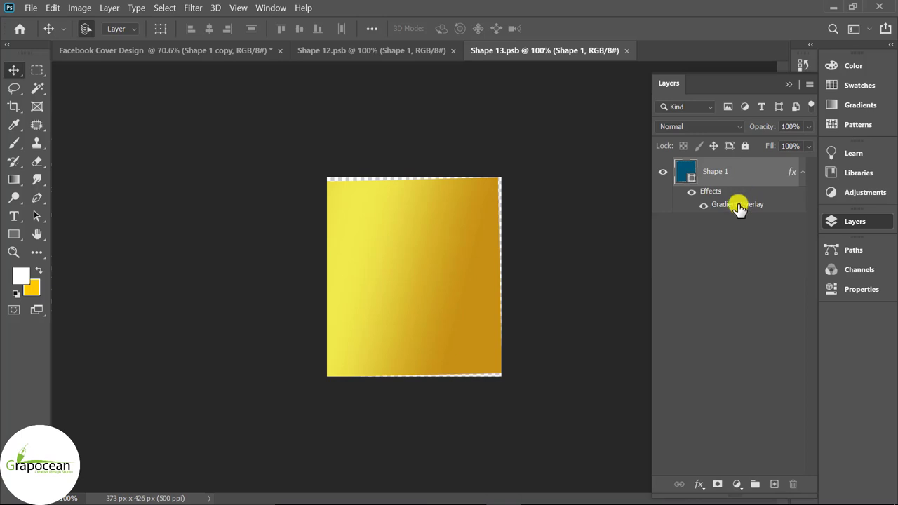
double_click(738, 205)
left_click(622, 247)
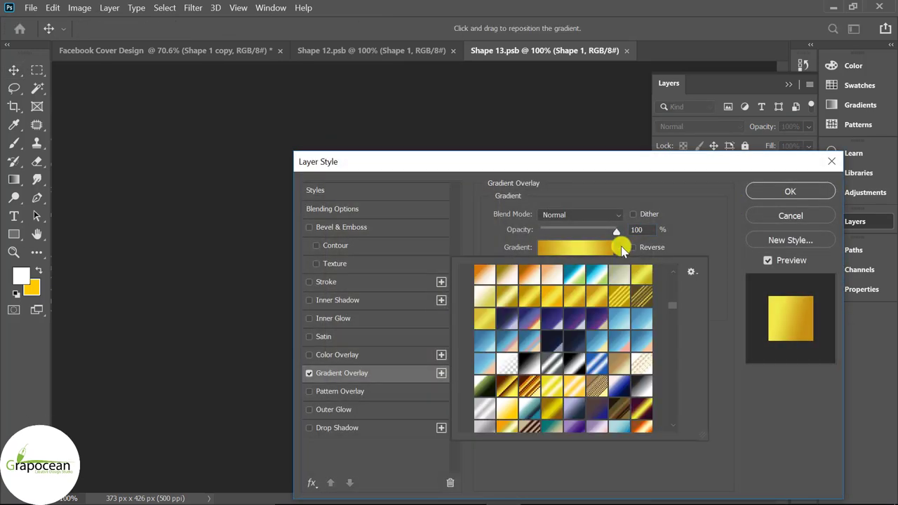
left_click_drag(609, 163, 779, 227)
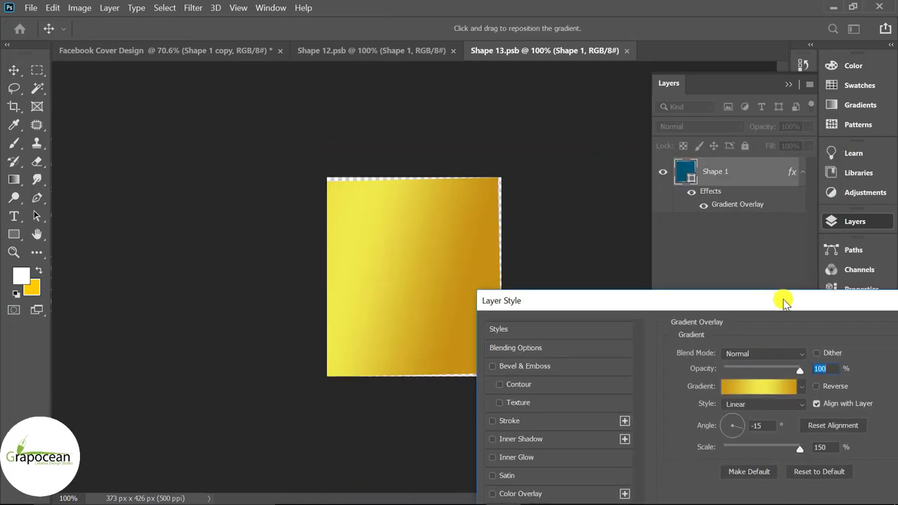
left_click(787, 311)
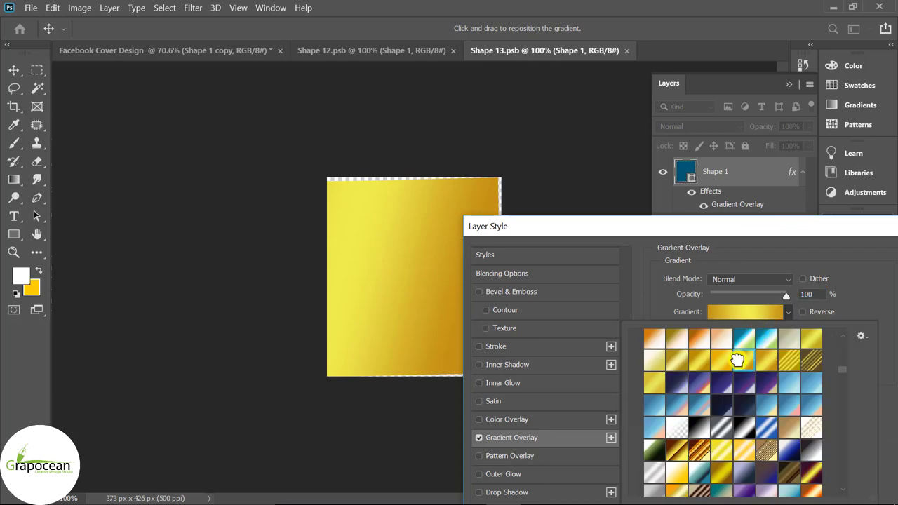
left_click(700, 359)
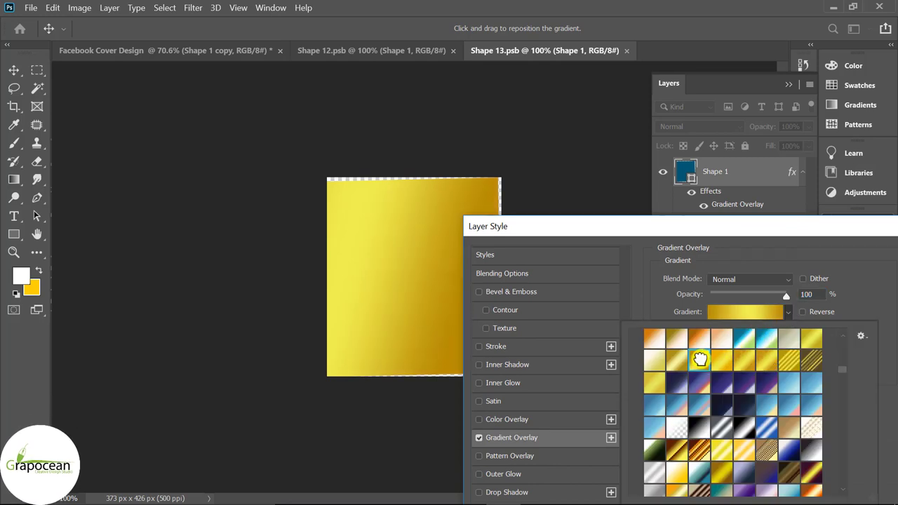
left_click(674, 361)
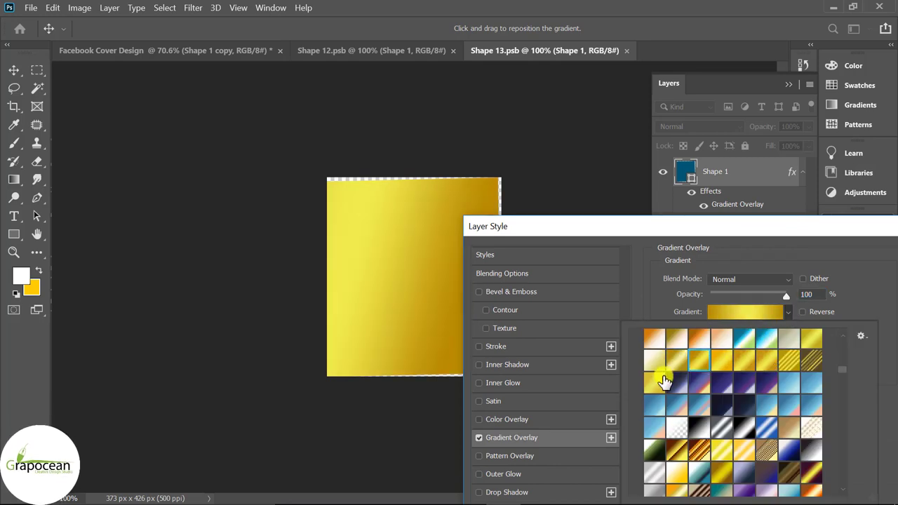
left_click(655, 381)
left_click(813, 342)
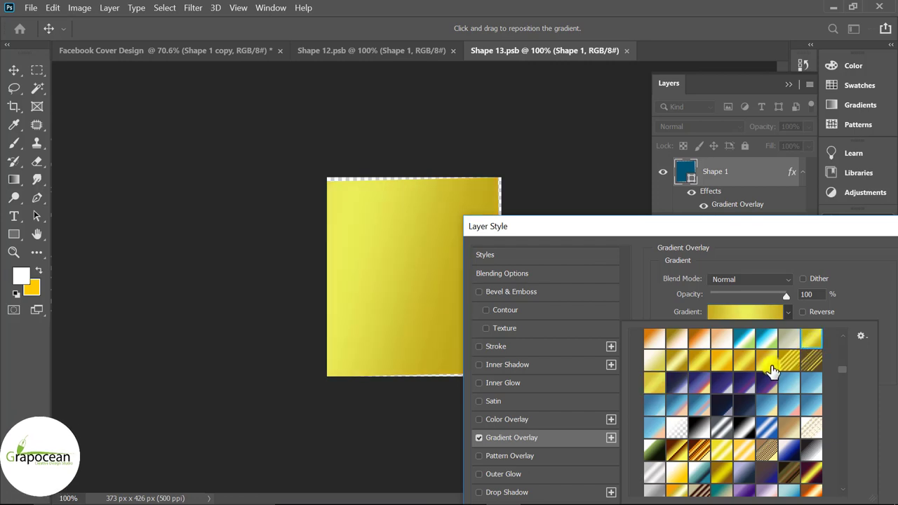
left_click(767, 362)
left_click(842, 321)
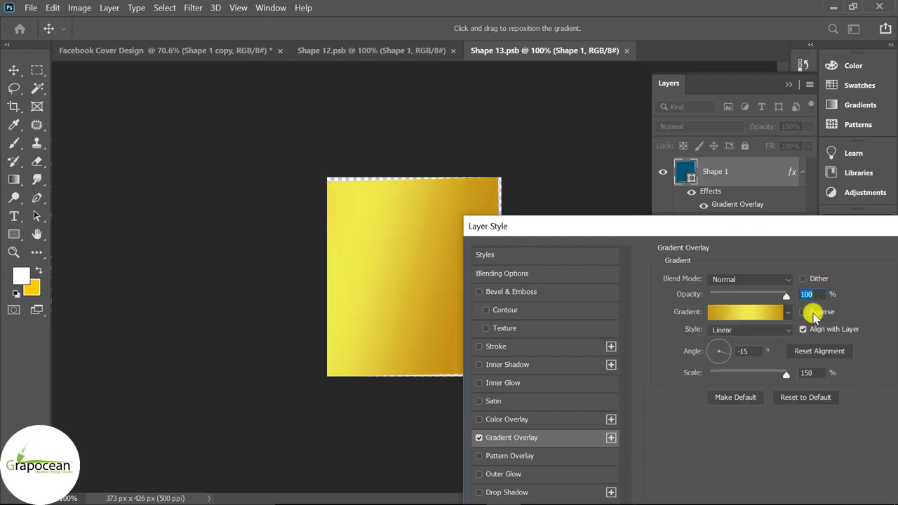
Reverse the gradient at -48°, save the smart object, and return to the cover.
left_click(803, 312)
left_click(803, 312)
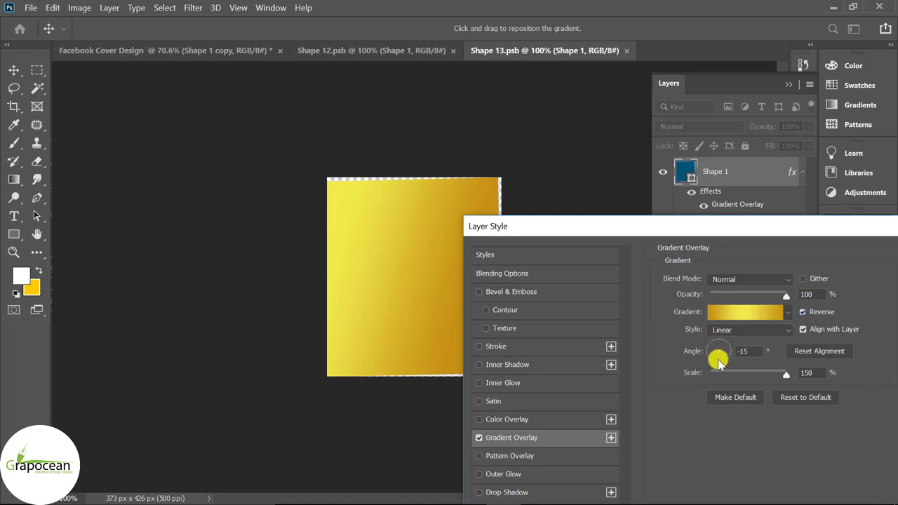
mouse_move(701, 351)
left_mouse_down()
mouse_move(729, 351)
mouse_move(705, 371)
mouse_move(727, 360)
left_mouse_up()
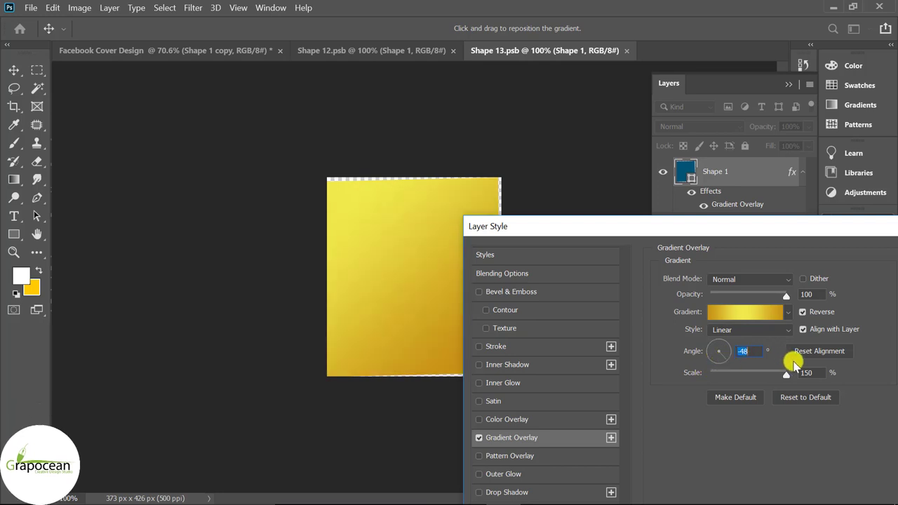
left_click_drag(771, 232, 634, 270)
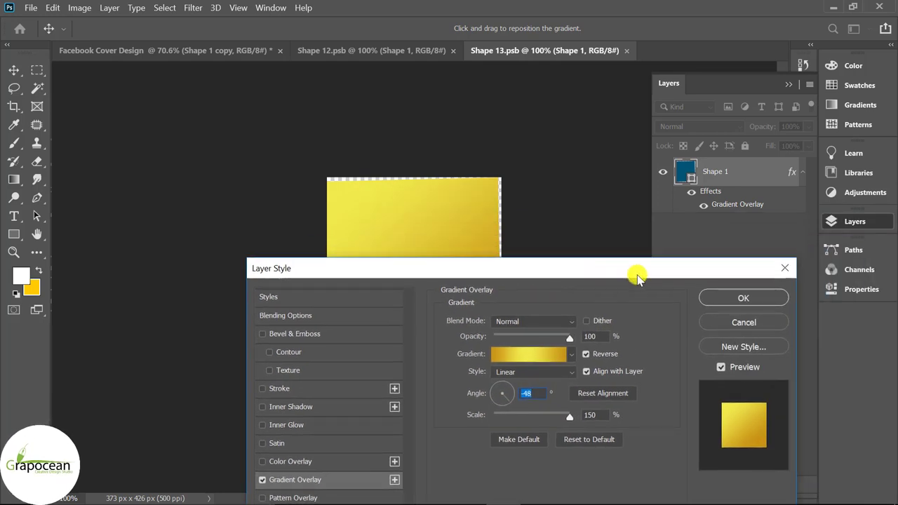
left_click(741, 294)
key("ctrl+s")
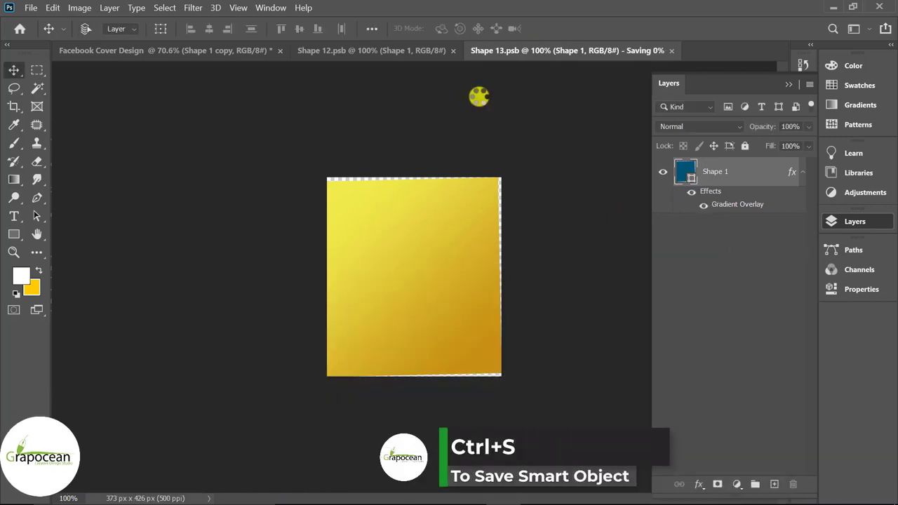
left_click(389, 44)
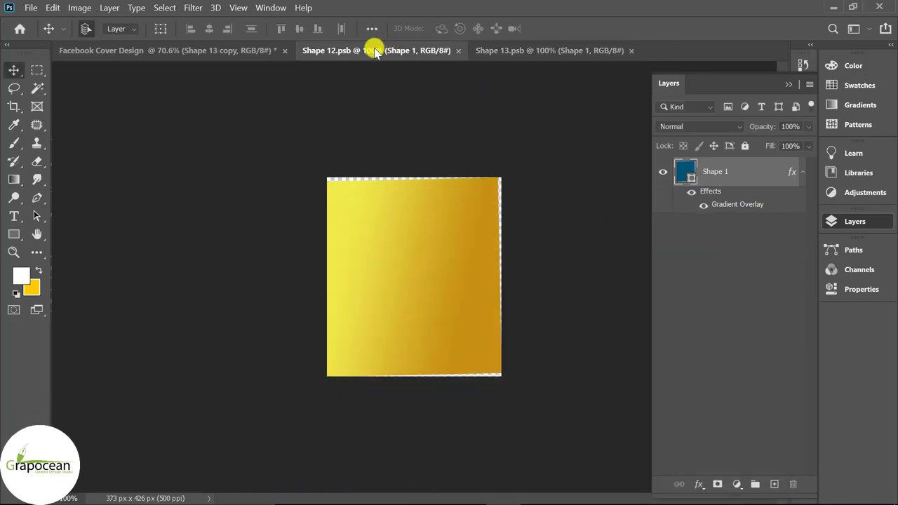
left_click(241, 52)
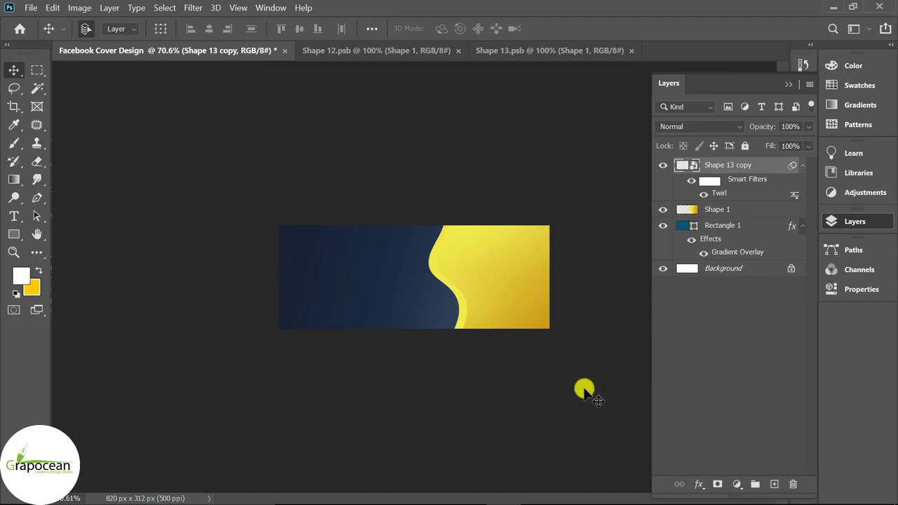
Draw a yellow six-sided polygon over the wave boundary.
scroll(584, 390, "up", 2)
scroll(585, 390, "up", 2)
scroll(584, 391, "down", 2)
scroll(584, 390, "down", 2)
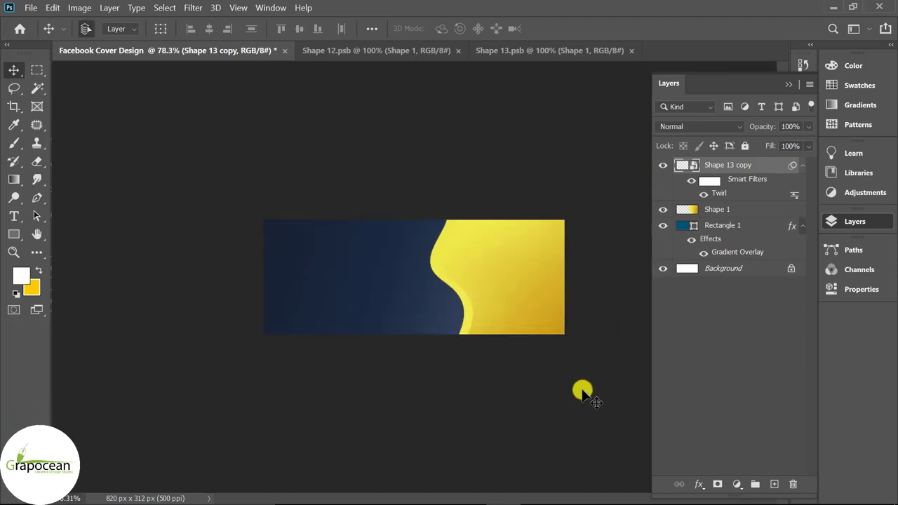
scroll(582, 393, "up", 1)
left_click(371, 315)
left_click(15, 242)
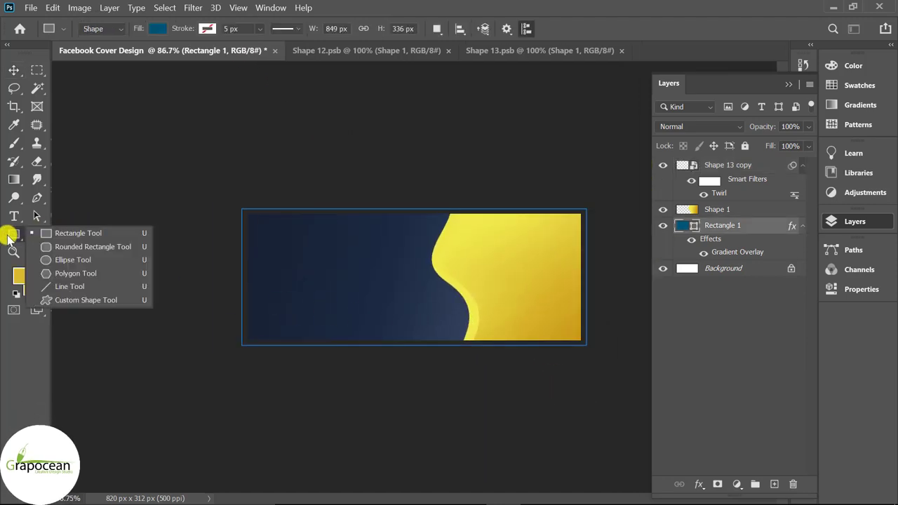
left_click(70, 274)
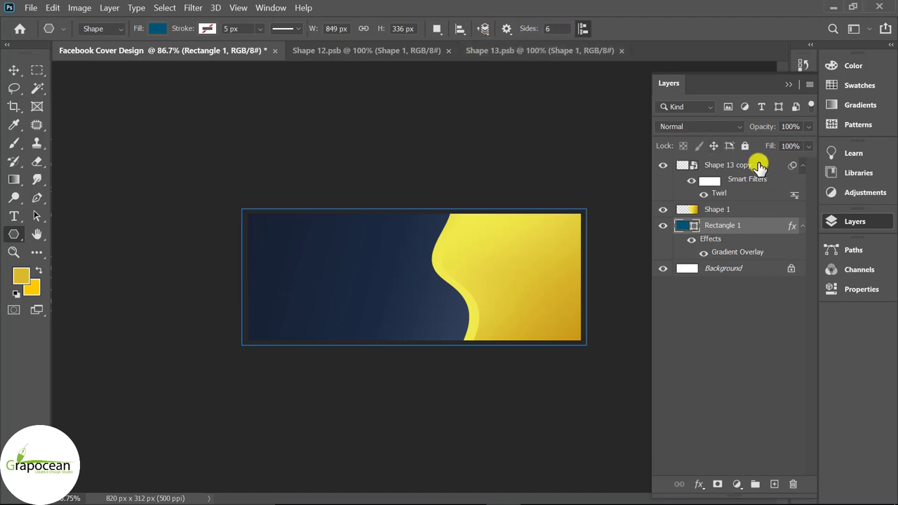
left_click(759, 166)
left_click(775, 484)
mouse_move(407, 253)
left_mouse_down()
mouse_move(472, 323)
mouse_move(446, 268)
left_mouse_up()
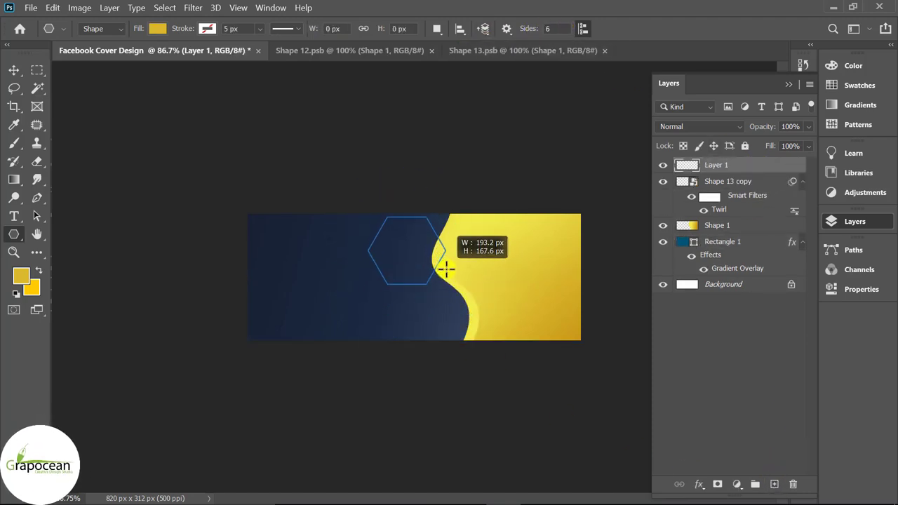
left_click_drag(450, 270, 464, 281)
Move the hexagon toward the cover's centre and rotate it 90°.
key("v")
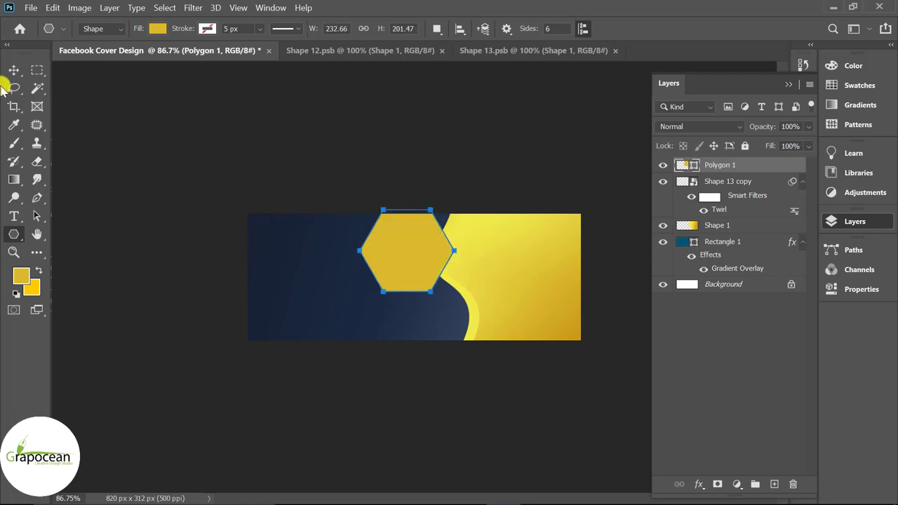
left_click_drag(459, 224, 459, 284)
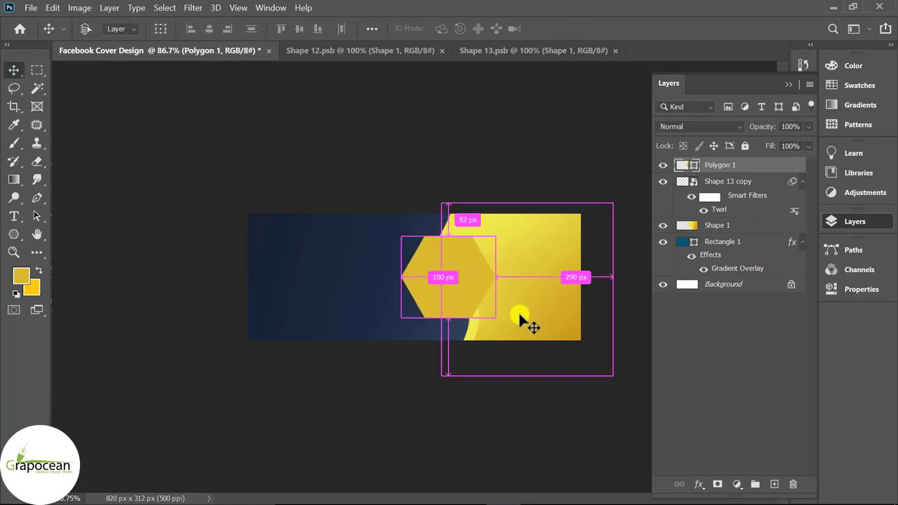
key("ctrl+t")
left_click_drag(525, 327, 391, 344)
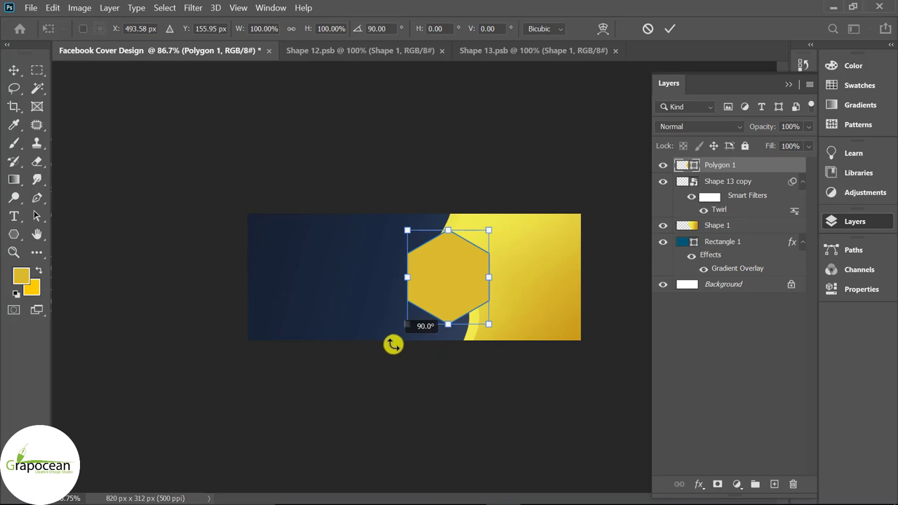
left_click(667, 28)
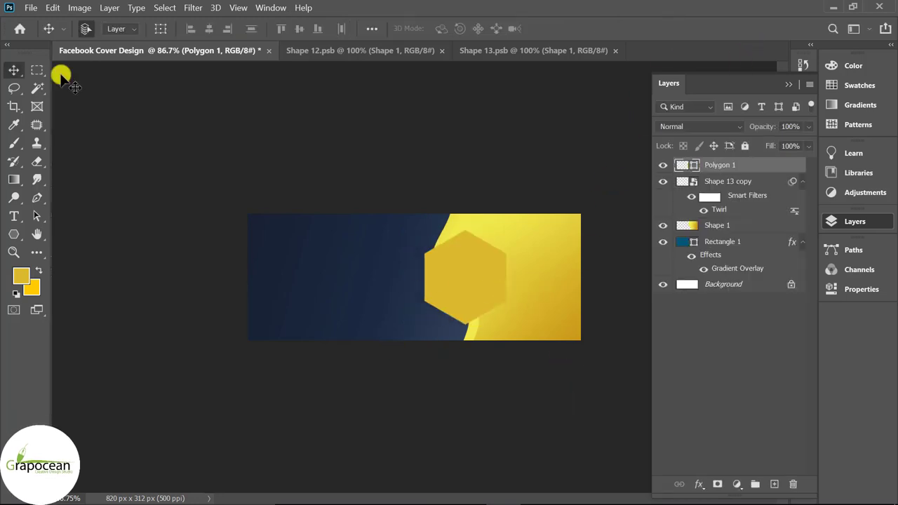
Open the photo of the man with the camera and drag it into the cover.
left_click(24, 10)
left_click(42, 32)
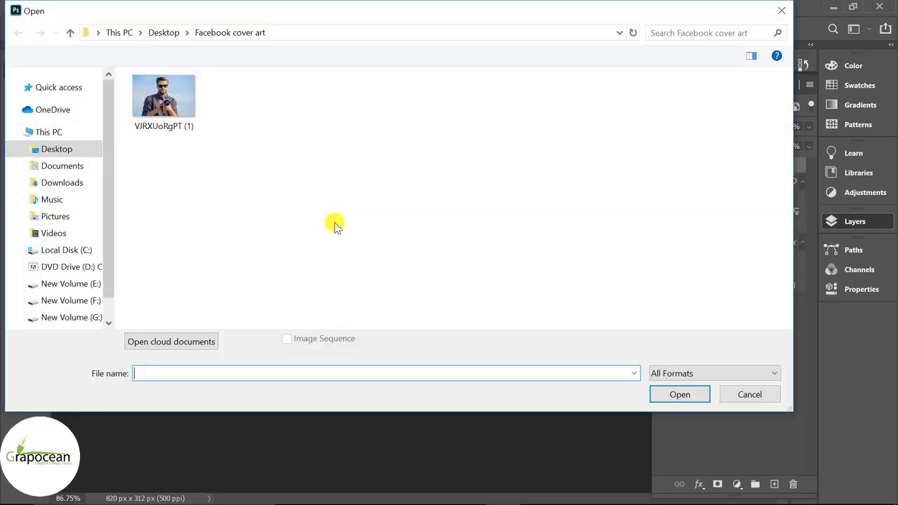
left_click(180, 100)
left_click(700, 394)
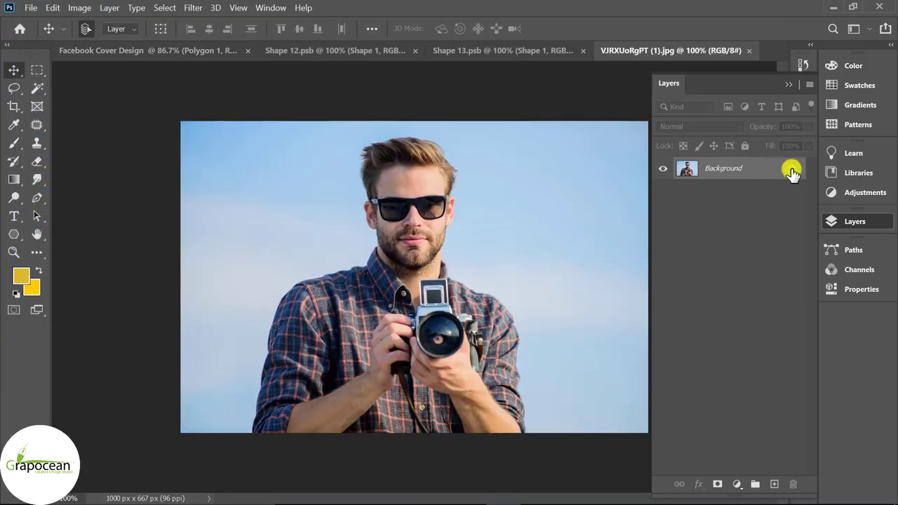
left_click(791, 172)
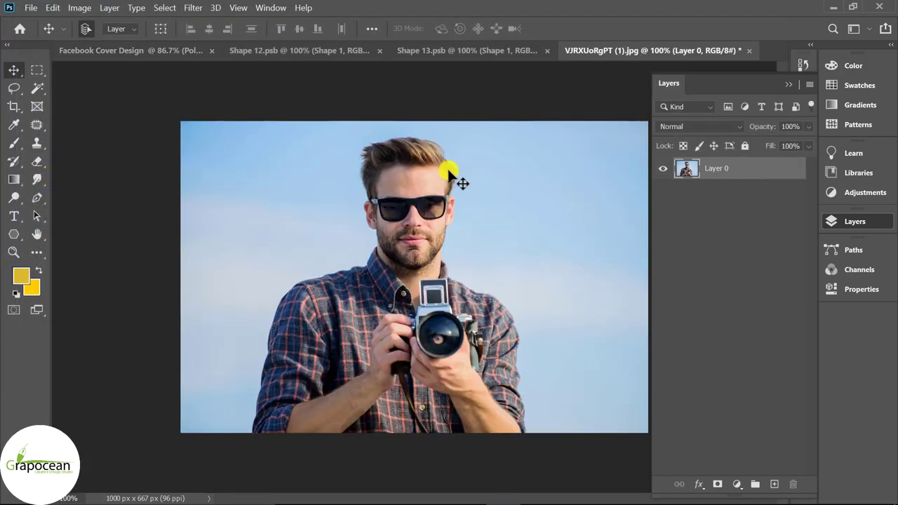
mouse_move(447, 167)
left_mouse_down()
mouse_move(131, 68)
mouse_move(465, 300)
left_mouse_up()
Clip the photo to the hexagon and scale it to about 38% inside it.
right_click(764, 171)
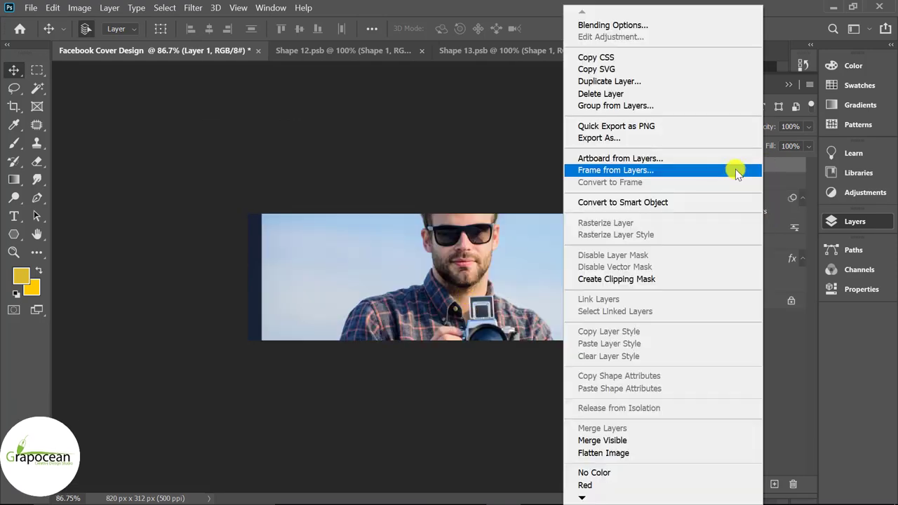
left_click(591, 281)
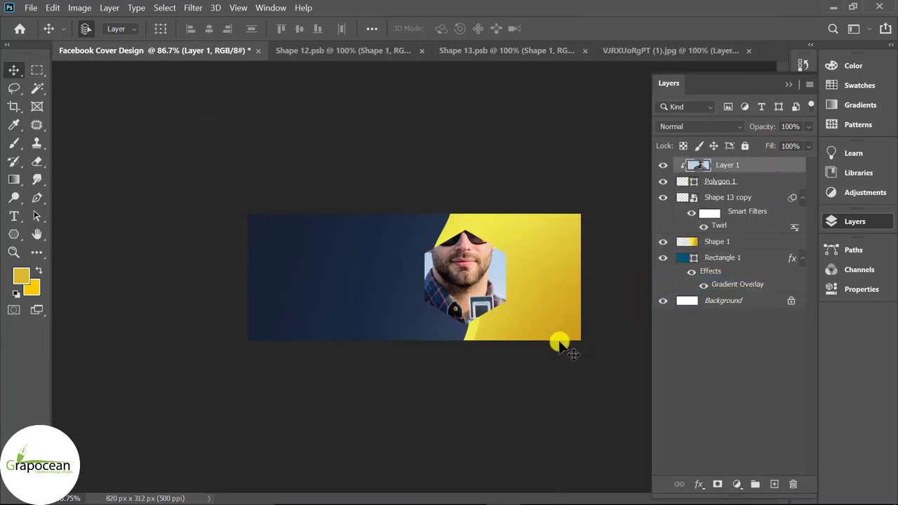
key("ctrl+t")
scroll(597, 386, "down", 1)
scroll(493, 387, "down", 1)
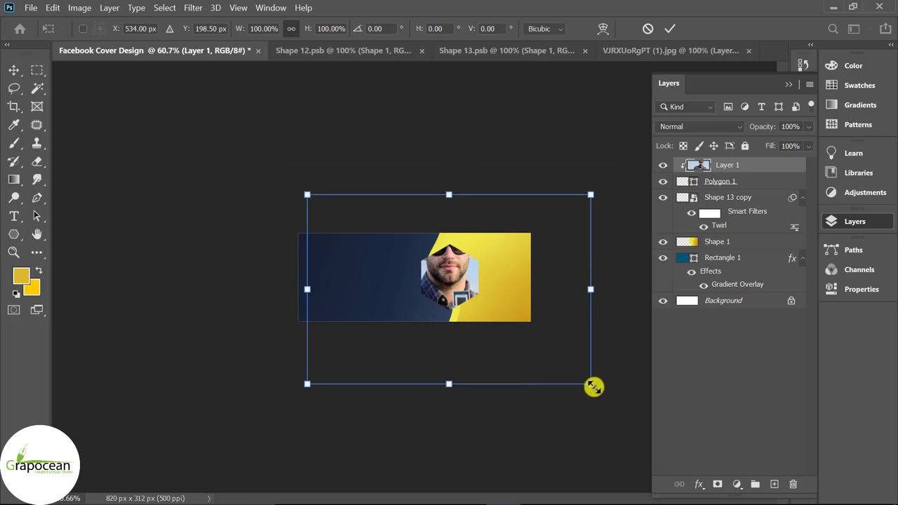
left_click_drag(593, 387, 493, 390)
scroll(465, 336, "up", 1)
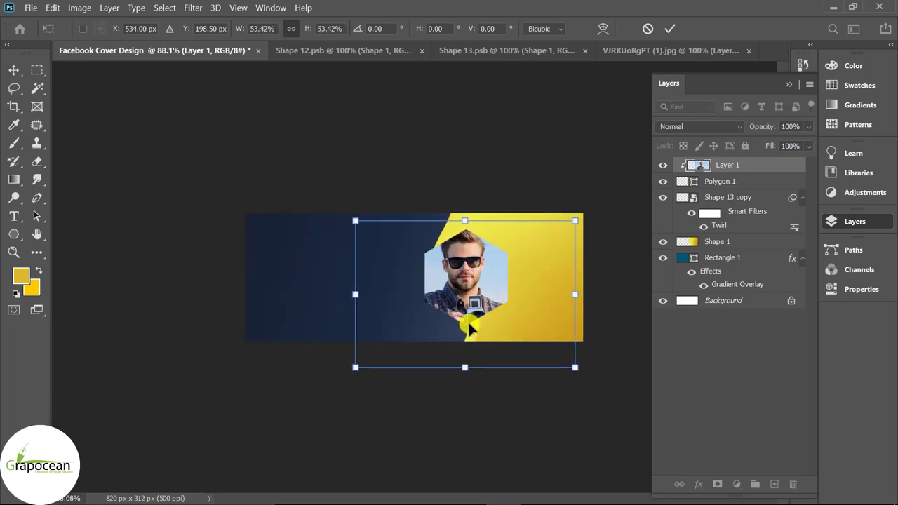
left_click_drag(470, 326, 552, 329)
left_click_drag(486, 310, 504, 313)
left_click_drag(496, 314, 497, 314)
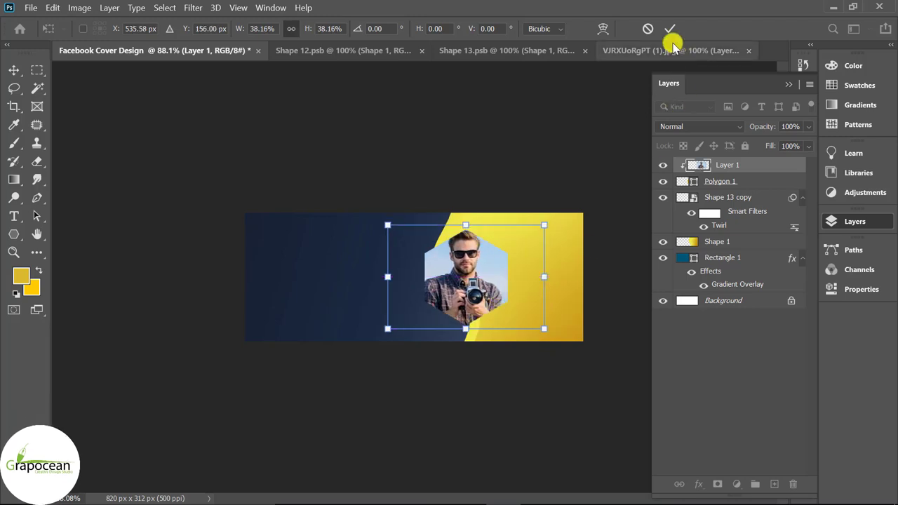
key("Return")
Add a Black & White adjustment layer clipped to the man's photo.
left_click(737, 484)
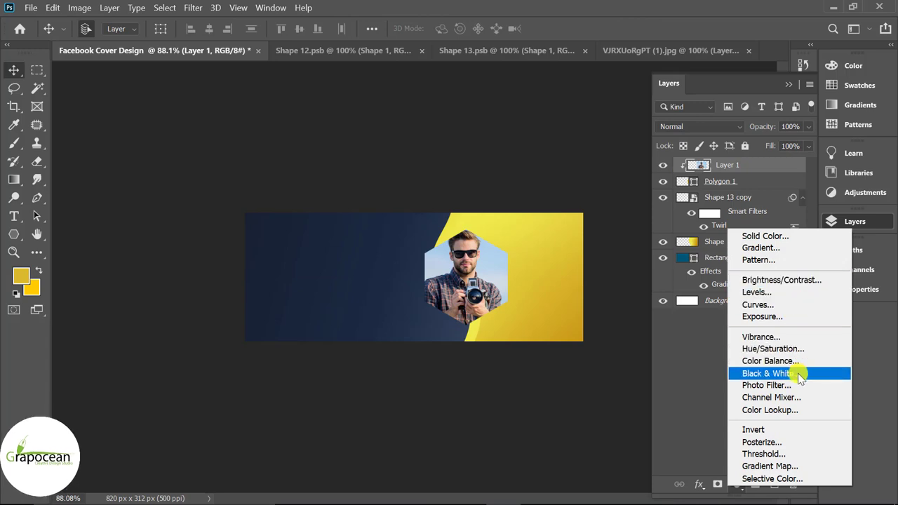
left_click(743, 371)
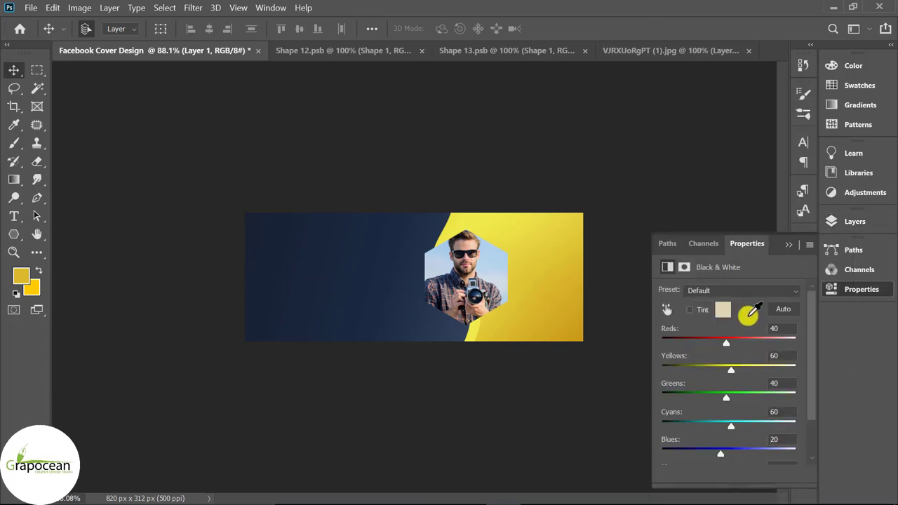
left_click(788, 245)
left_click(854, 222)
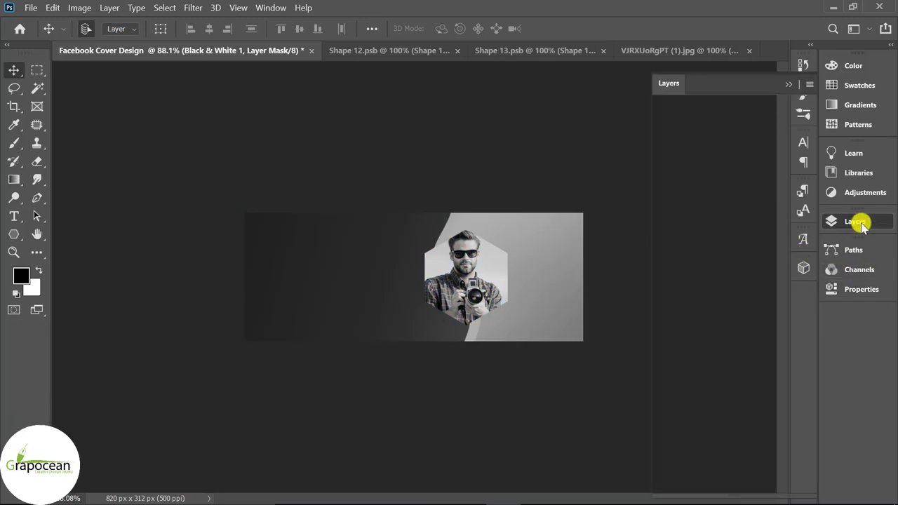
right_click(757, 167)
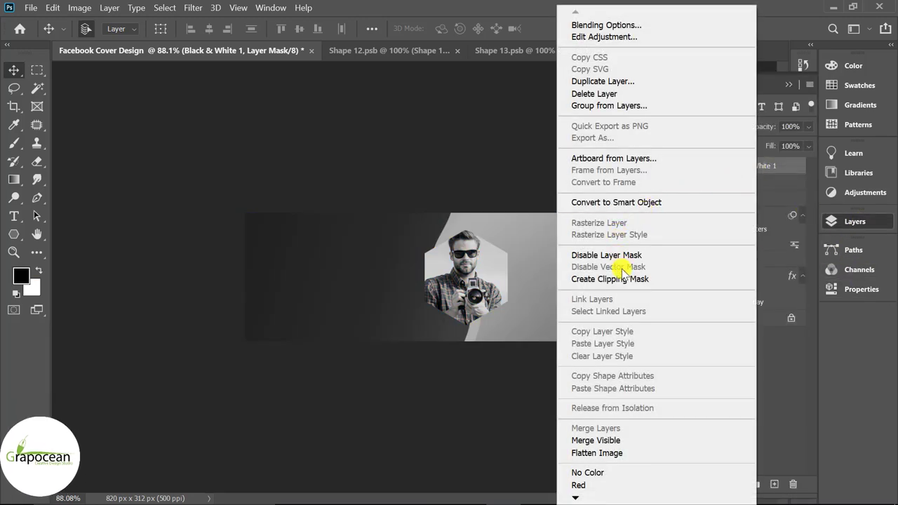
left_click(616, 278)
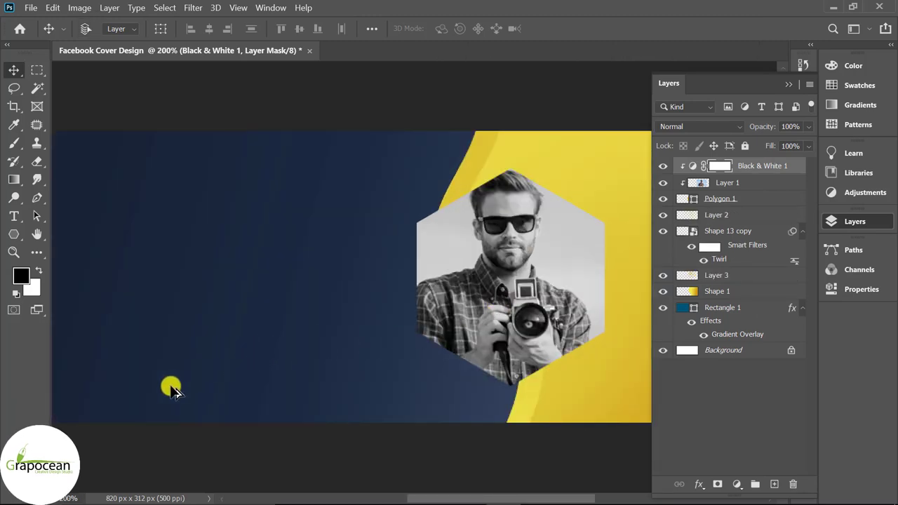
Duplicate the Polygon 1 hexagon.
scroll(316, 388, "down", 3)
scroll(246, 372, "up", 2)
scroll(196, 357, "down", 1)
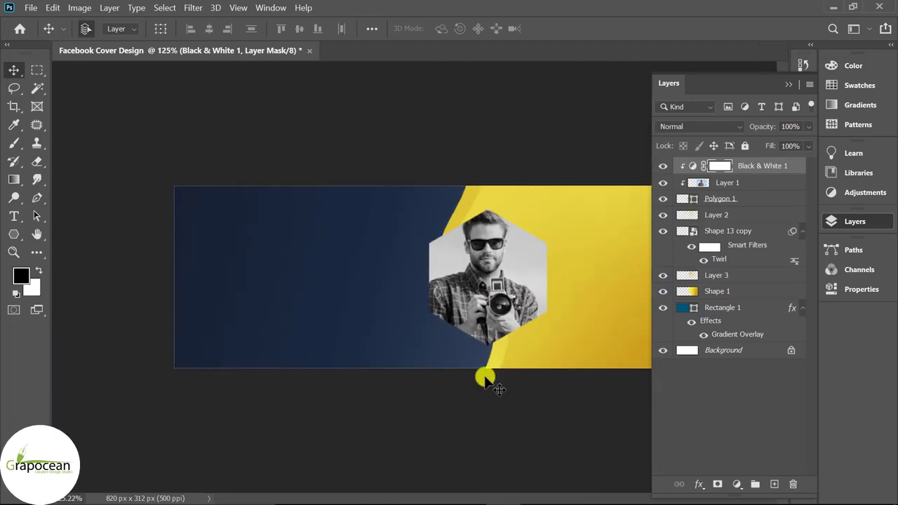
right_click(10, 235)
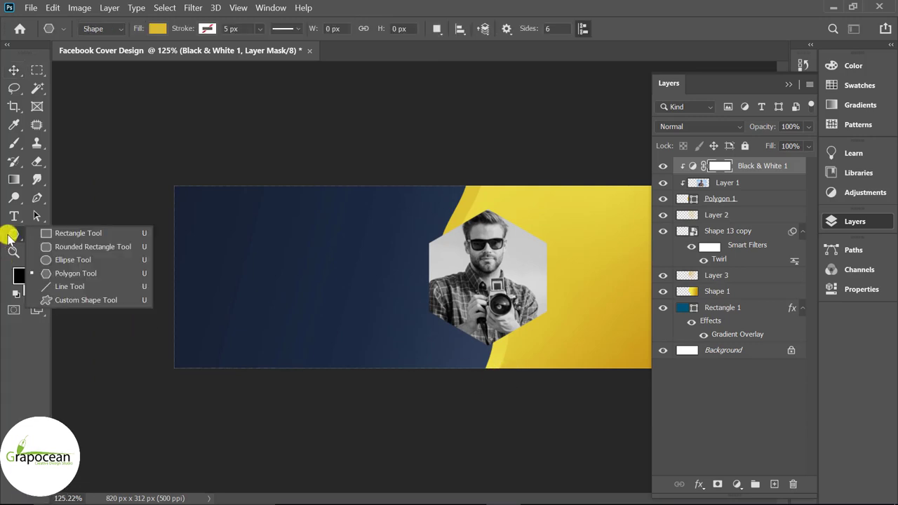
left_click(84, 274)
left_click(743, 199)
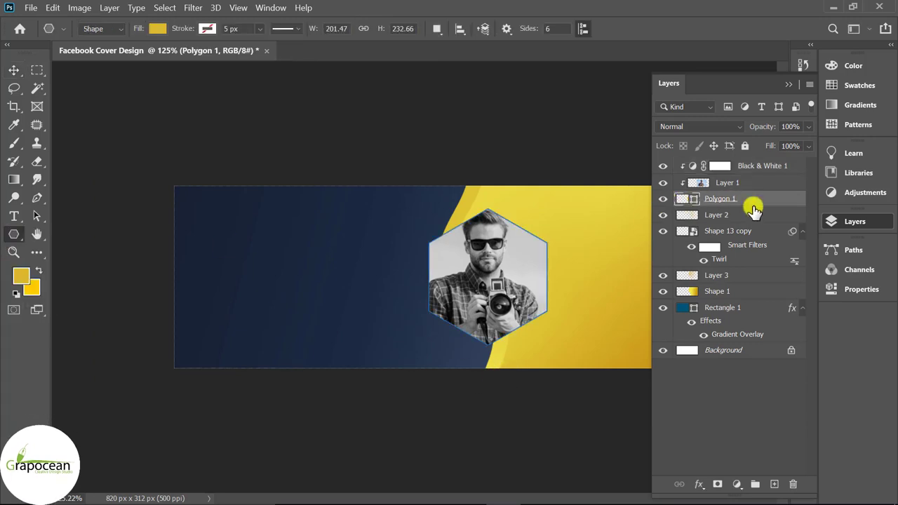
key("ctrl+j")
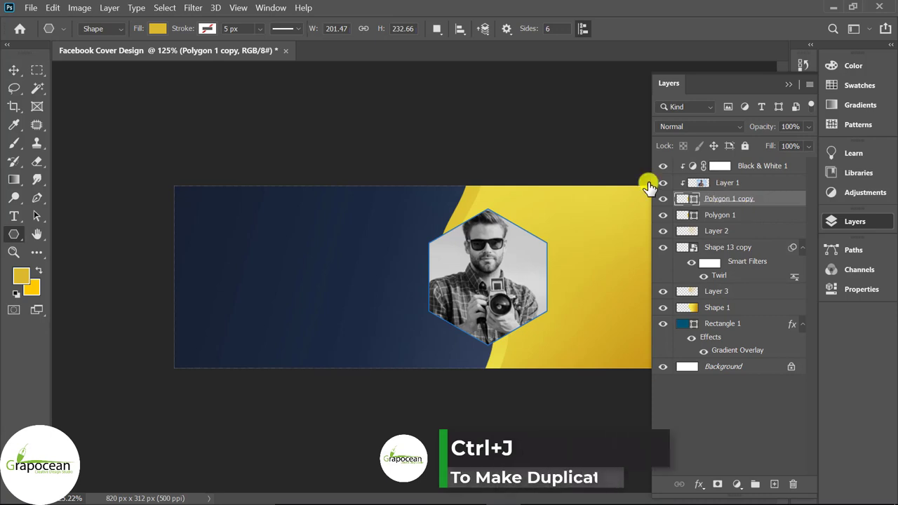
Widen the original Polygon 1 hexagon to 201 px.
left_click(722, 214)
key("v")
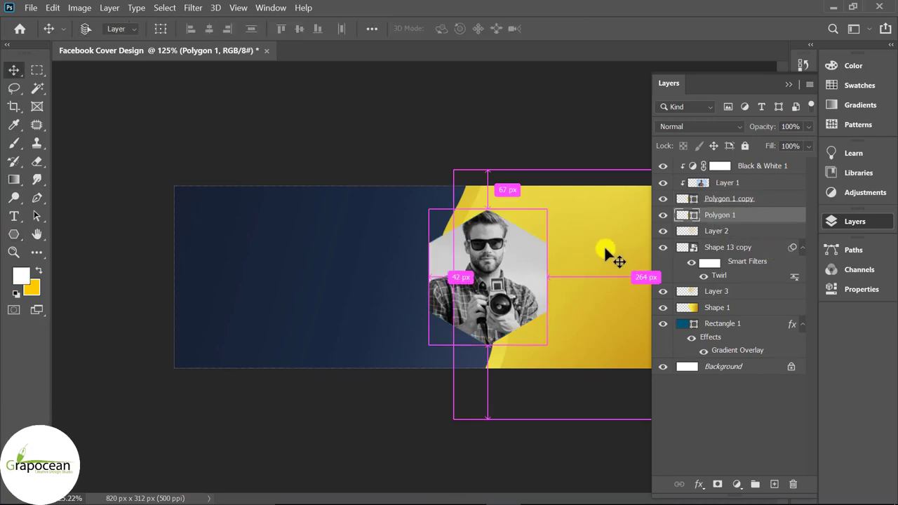
key("ctrl+t")
left_click_drag(548, 277, 570, 276)
left_click(670, 29)
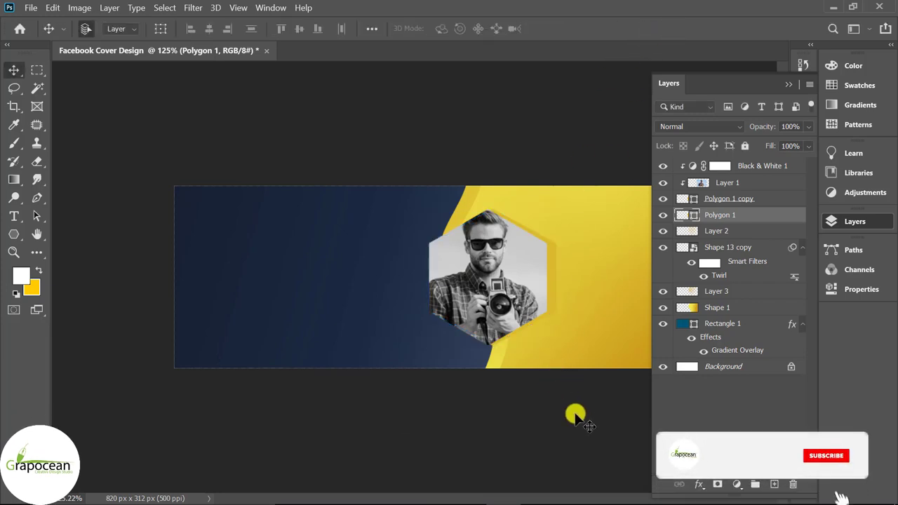
Duplicate Polygon 1 copy again and bring it to the top of the layer stack.
scroll(571, 414, "down", 3)
left_click(722, 202)
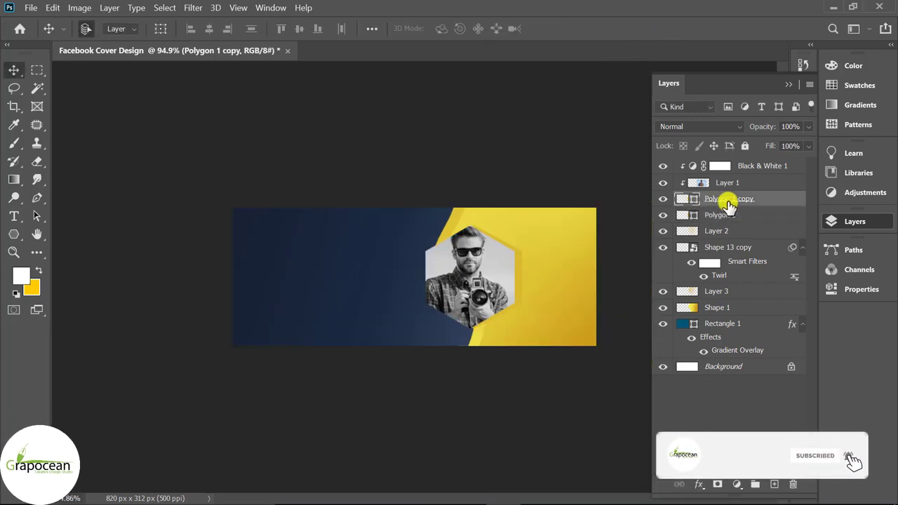
key("ctrl+j")
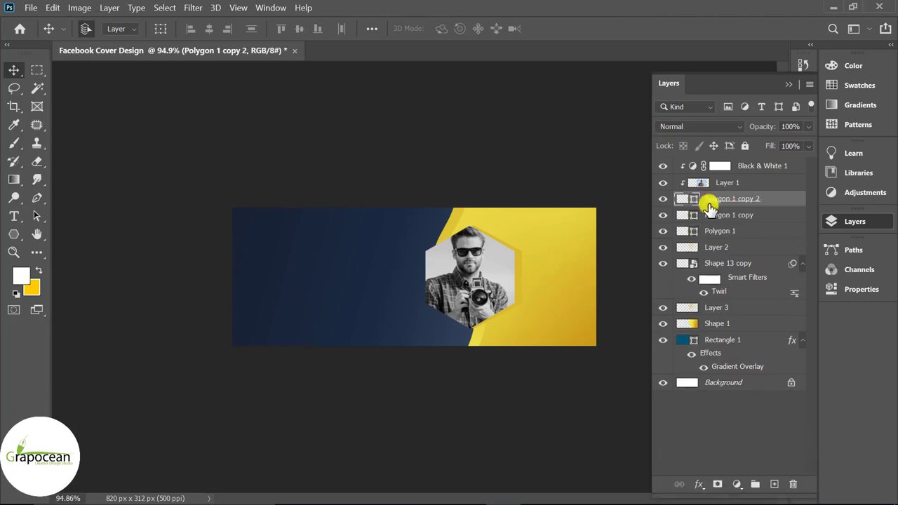
left_click(710, 216)
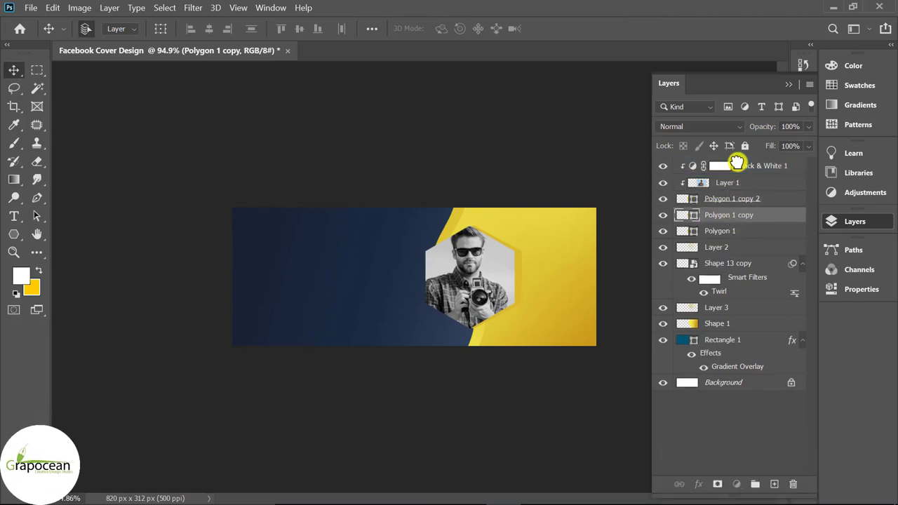
key("ctrl+shift+bracketright")
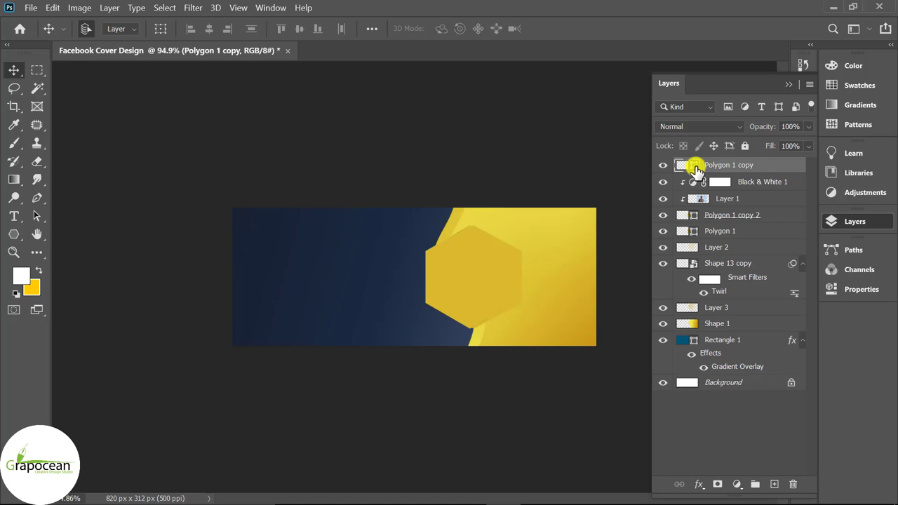
Set the top hexagon copy's fill colour to white.
left_click(13, 234)
left_click(158, 28)
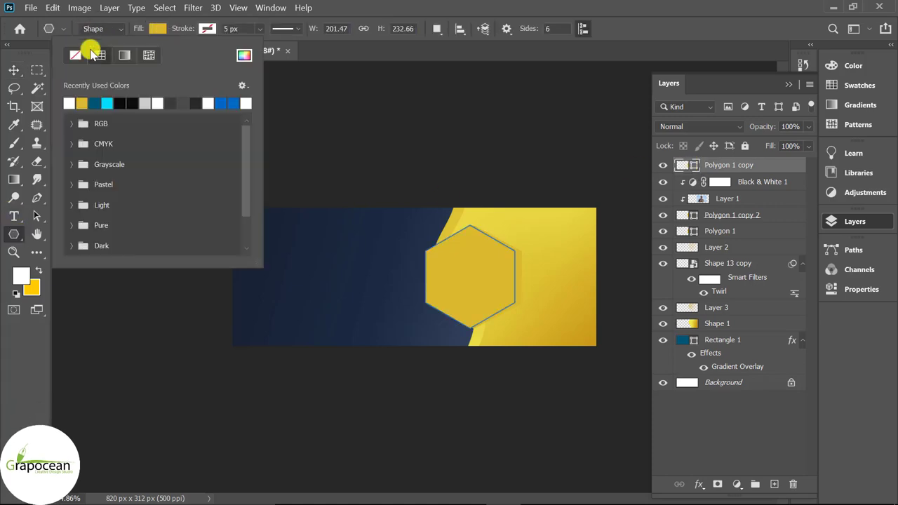
left_click(76, 54)
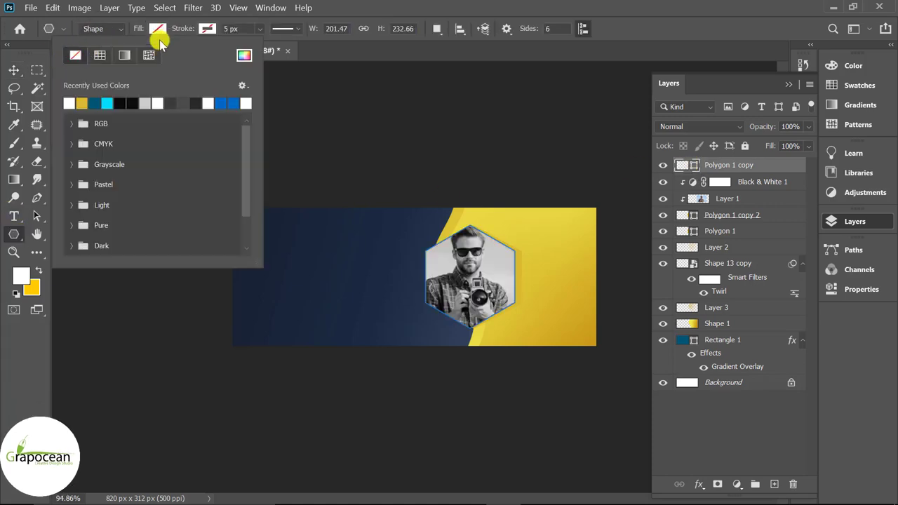
left_click(158, 28)
left_click(69, 103)
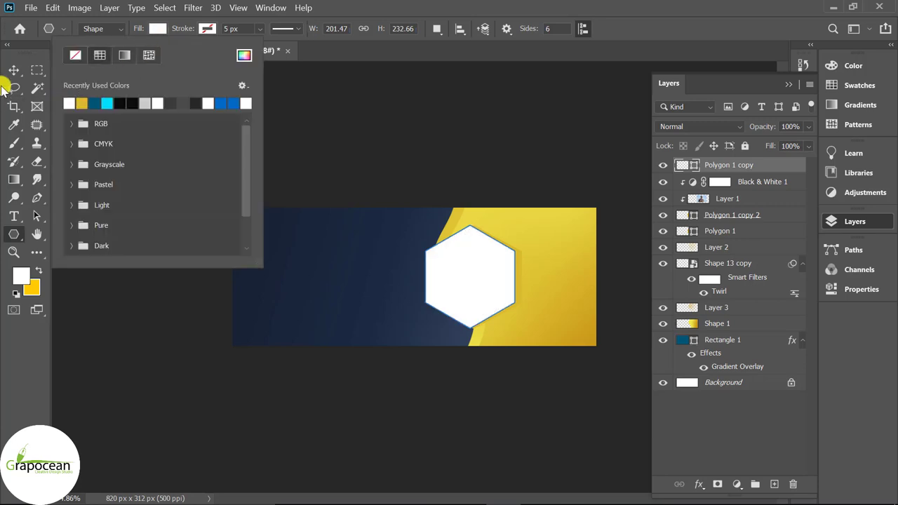
Move the white hexagon onto the navy area left of the photo.
left_click(13, 71)
left_click_drag(491, 286, 363, 284)
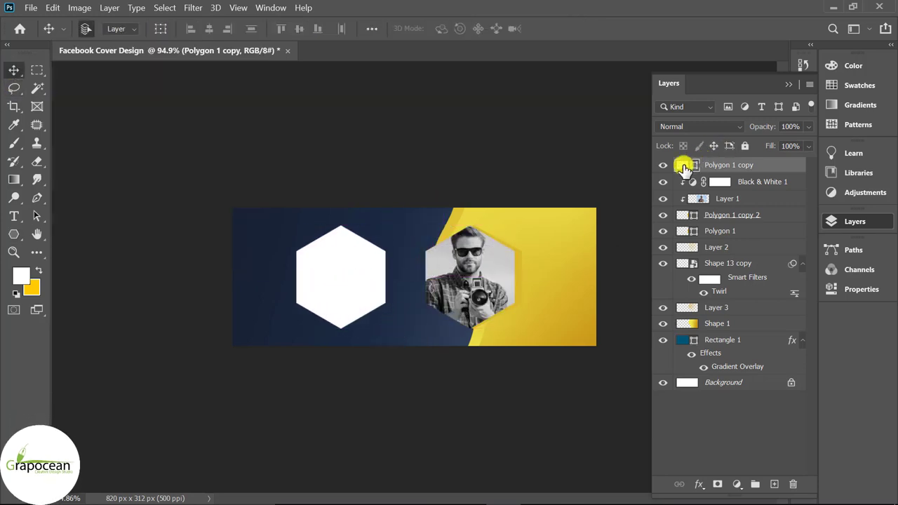
left_click(14, 235)
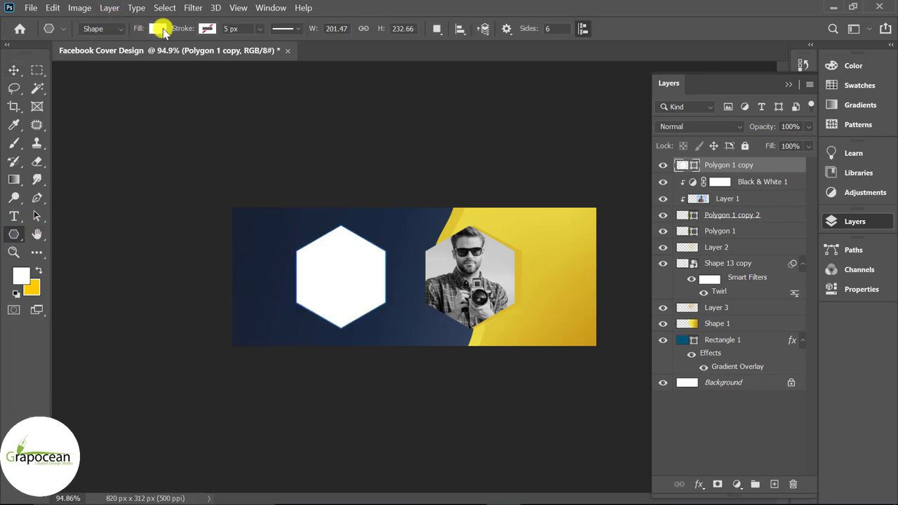
left_click(14, 69)
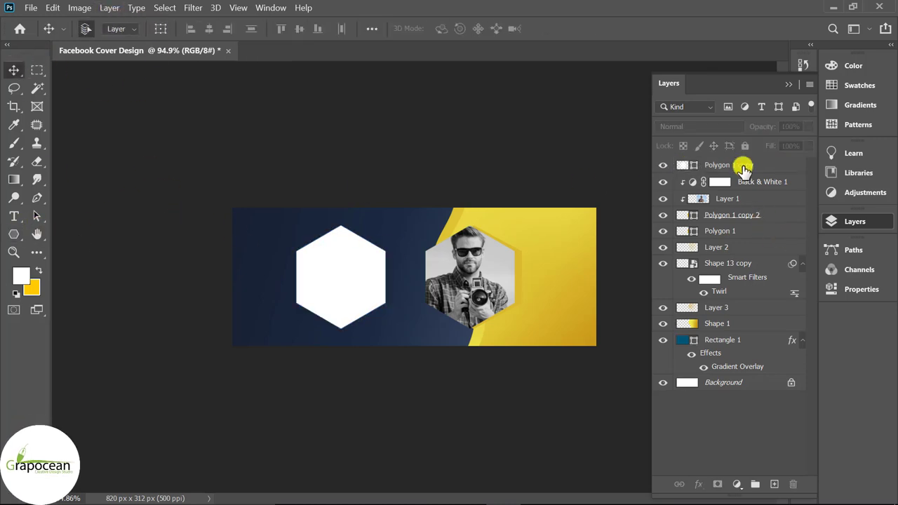
On a new layer, draw a thin white diagonal line from the hexagon's top corner.
left_click(774, 486)
scroll(341, 280, "up", 2)
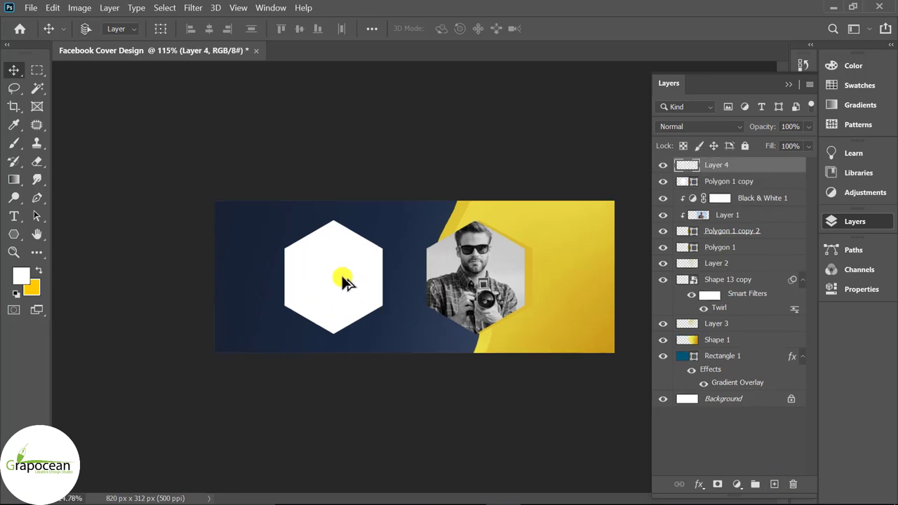
scroll(307, 270, "up", 3)
scroll(211, 252, "up", 4)
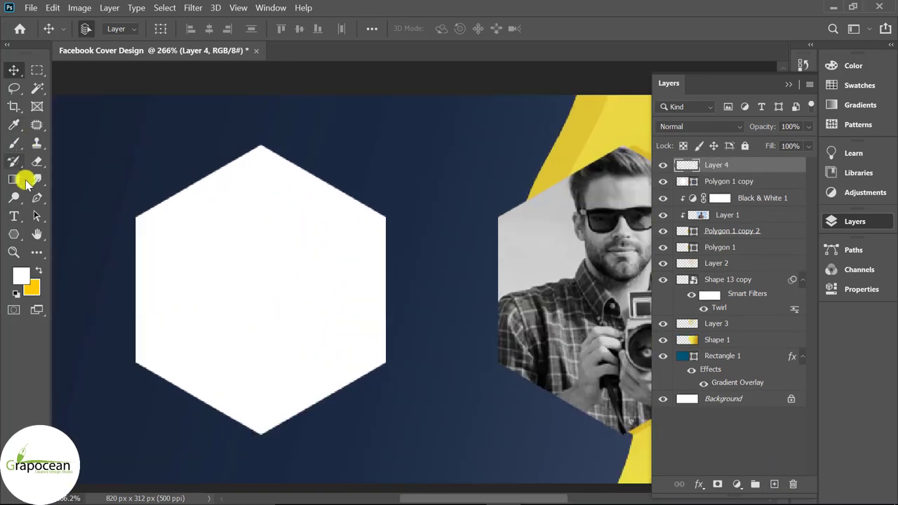
left_click(13, 234)
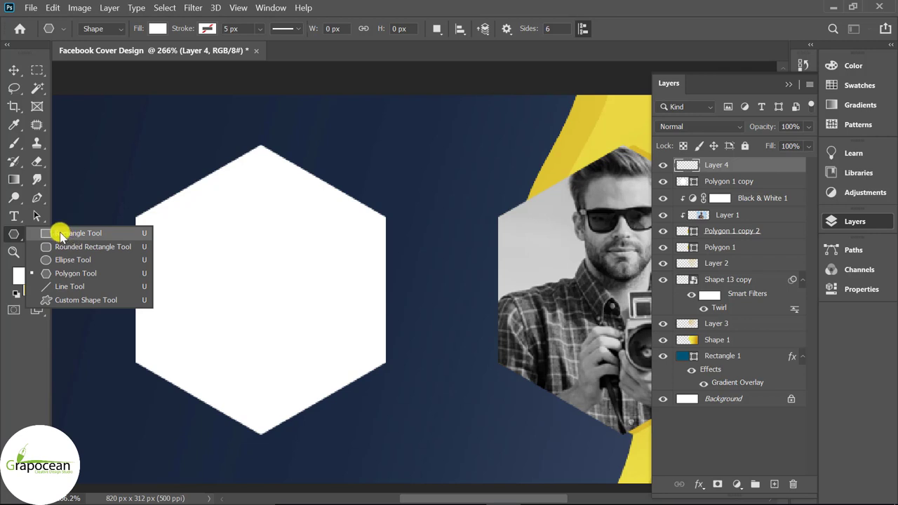
left_click(72, 287)
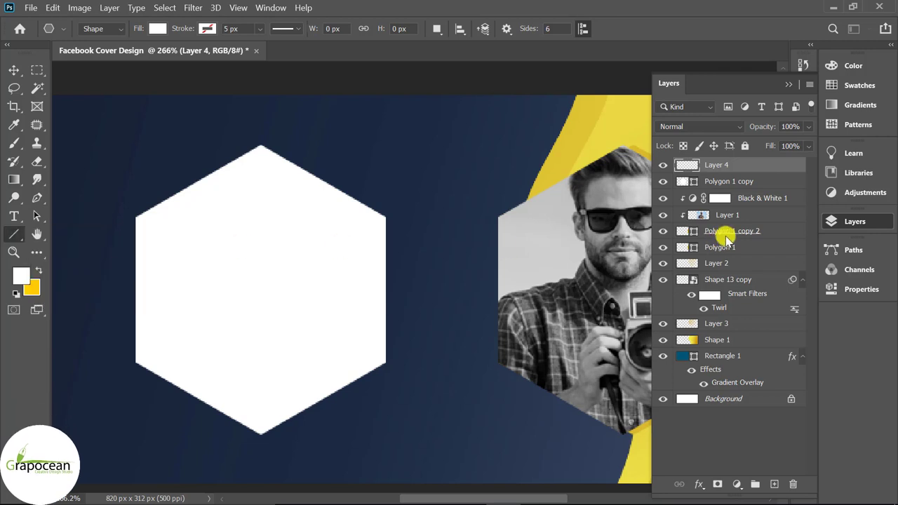
scroll(133, 222, "up", 2)
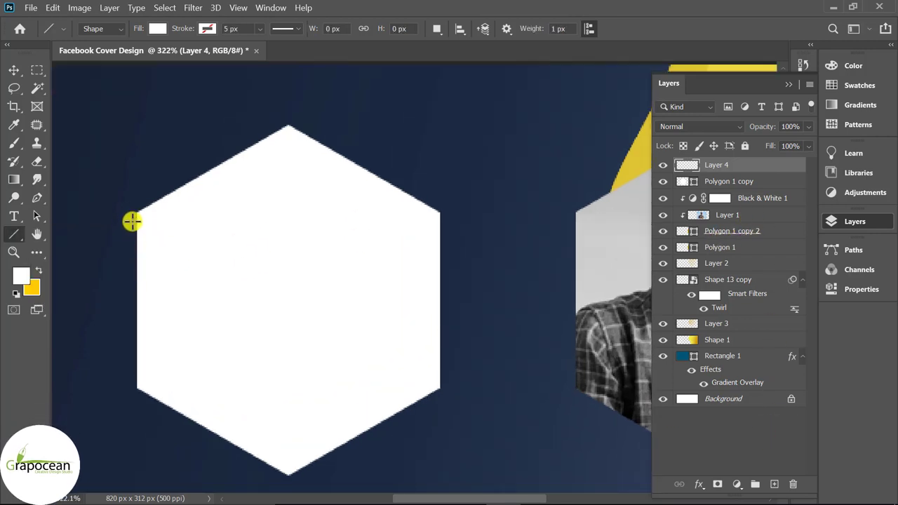
mouse_move(255, 155)
left_mouse_down()
mouse_move(133, 236)
mouse_move(52, 320)
mouse_move(39, 353)
mouse_move(63, 351)
mouse_move(55, 352)
left_mouse_up()
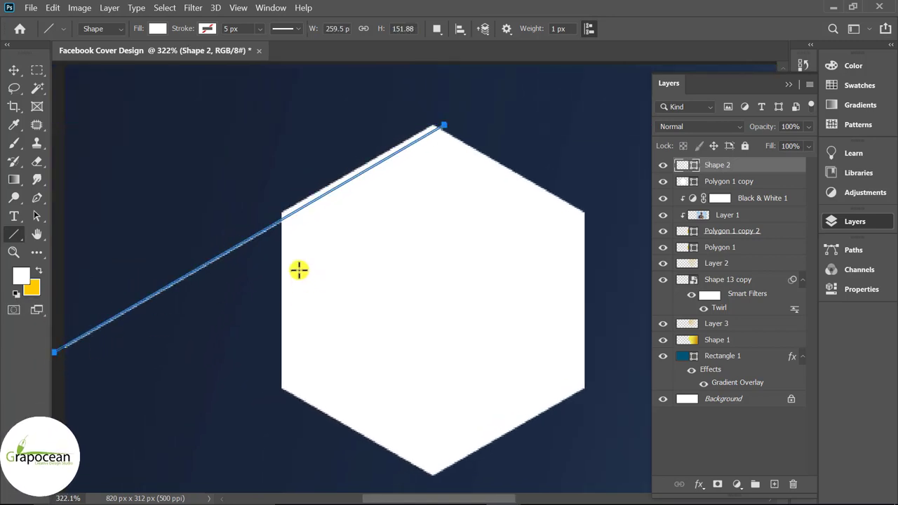
Align the line along the hexagon's upper-left edge and Alt-drag a parallel copy.
left_click(28, 75)
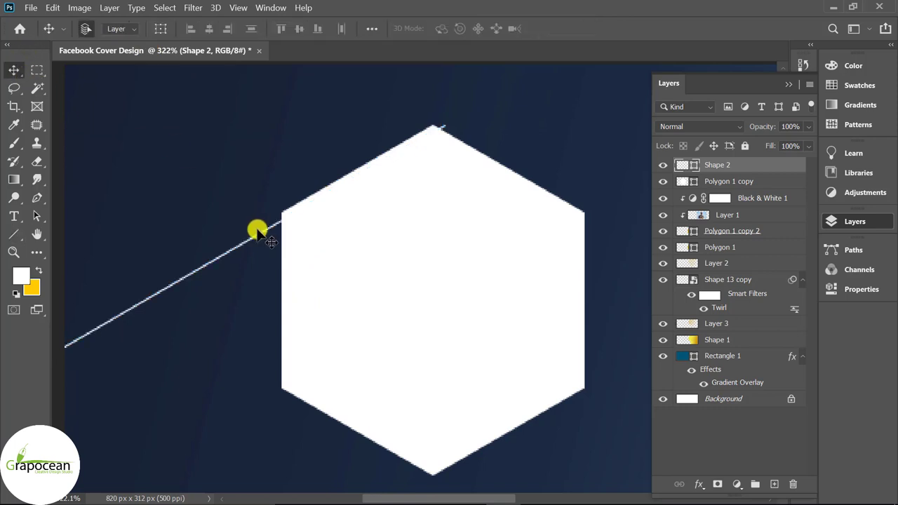
scroll(256, 234, "up", 1)
scroll(257, 234, "up", 1)
left_click_drag(257, 234, 303, 204)
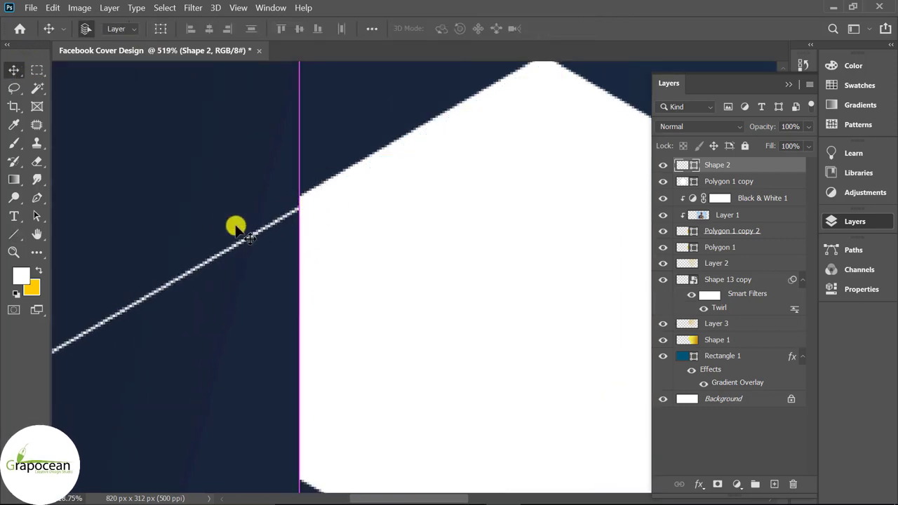
scroll(230, 230, "down", 2)
scroll(229, 230, "down", 1)
scroll(216, 243, "up", 1)
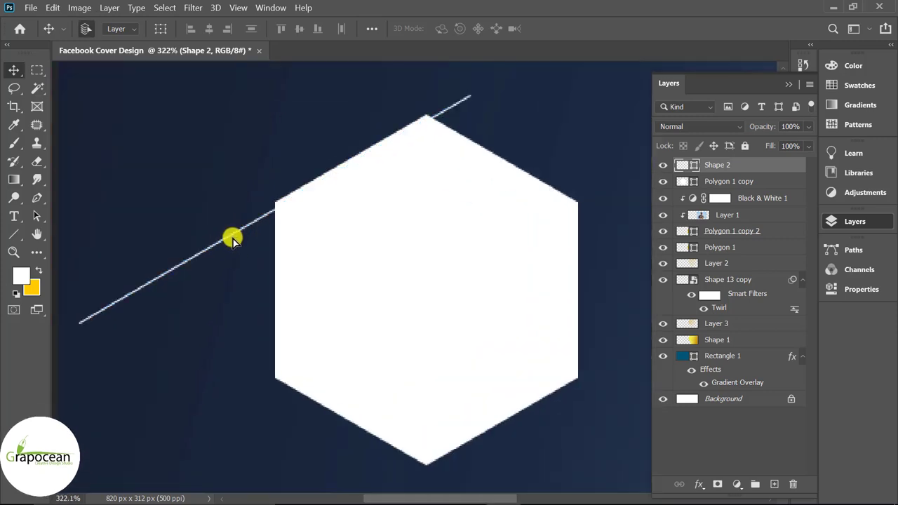
left_click_drag(232, 236, 252, 230)
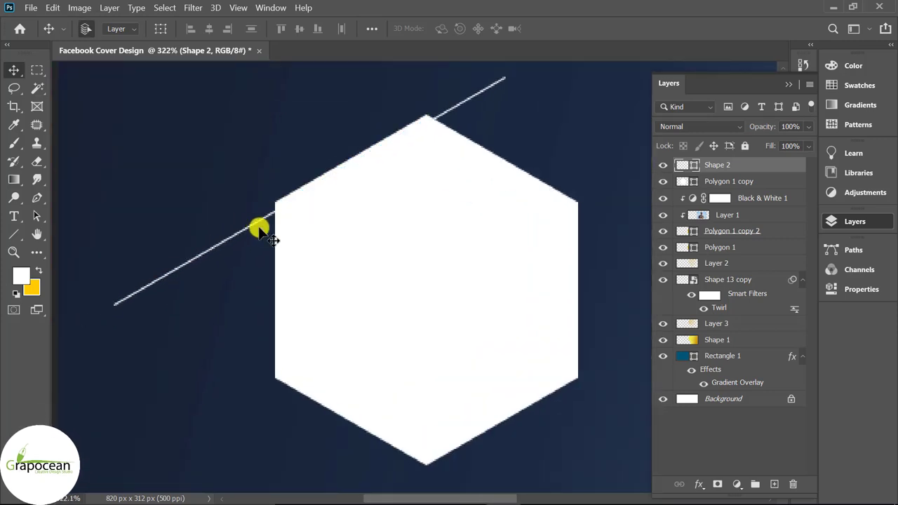
scroll(260, 230, "up", 2)
mouse_move(259, 229)
left_mouse_down()
mouse_move(283, 224)
mouse_move(264, 188)
left_mouse_up()
scroll(254, 227, "up", 5)
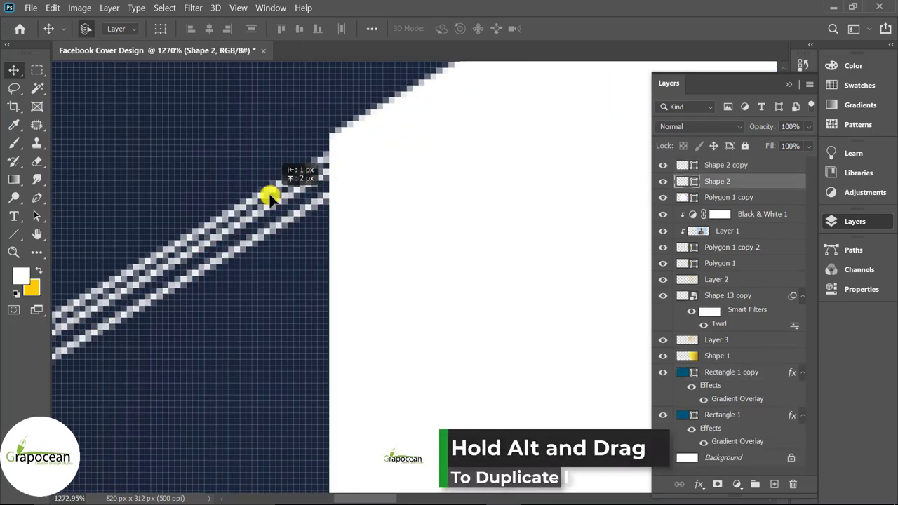
Alt-drag a third parallel copy of the white line.
left_click_drag(287, 249, 288, 249)
scroll(314, 271, "down", 5)
scroll(395, 280, "down", 3)
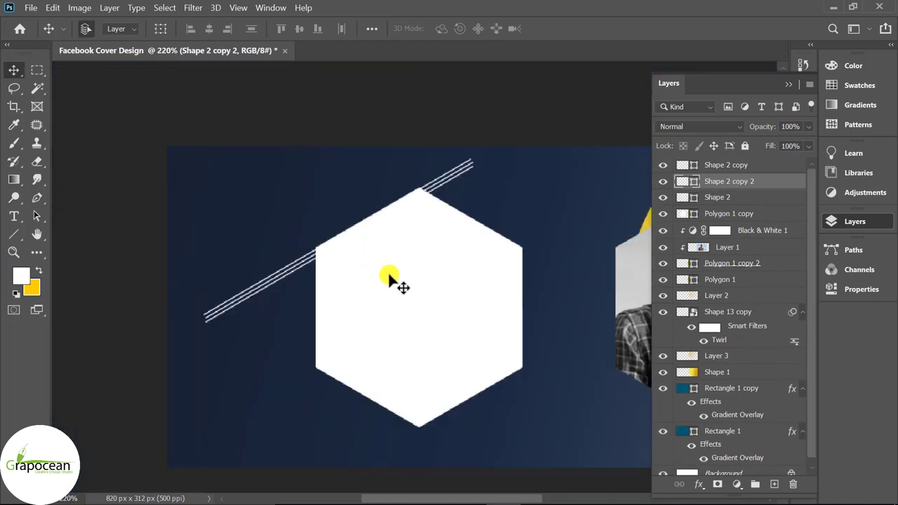
scroll(267, 291, "up", 4)
scroll(293, 281, "up", 3)
scroll(293, 280, "up", 3)
Select the three line layers: Shape 2, Shape 2 copy and Shape 2 copy 2.
left_click(293, 242)
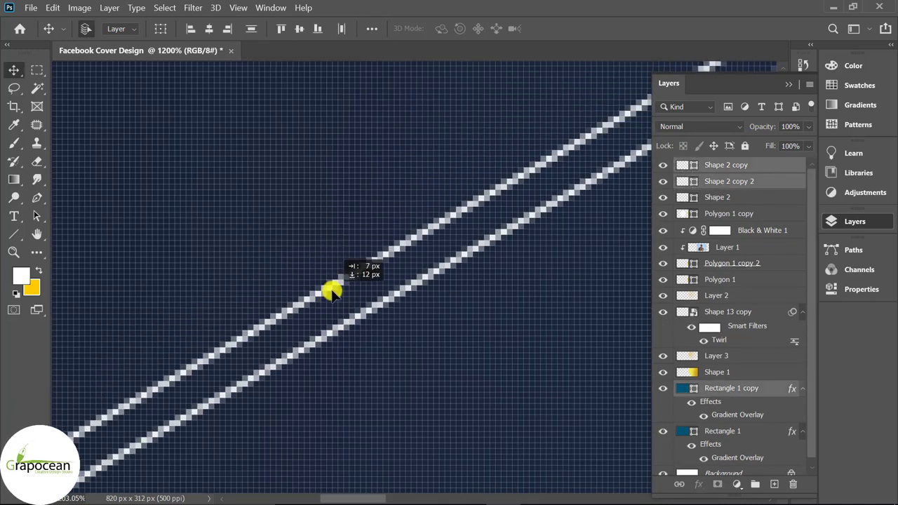
scroll(287, 294, "down", 3)
left_click(302, 287)
scroll(296, 274, "up", 2)
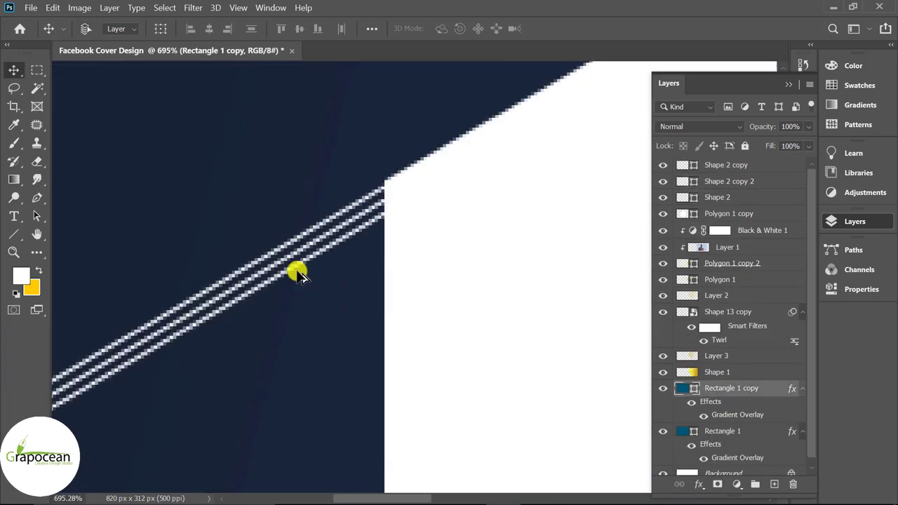
scroll(301, 267, "up", 3)
left_click(307, 260)
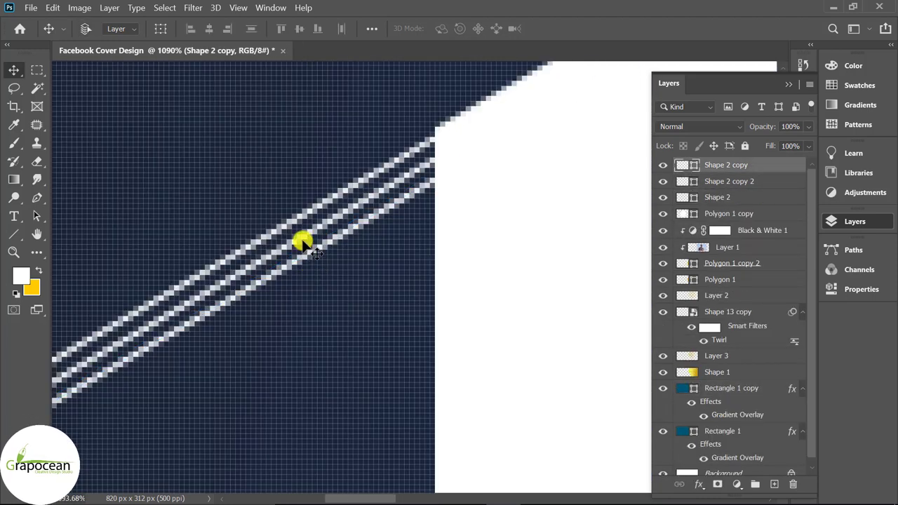
left_click(300, 242)
left_click(741, 166, "shift")
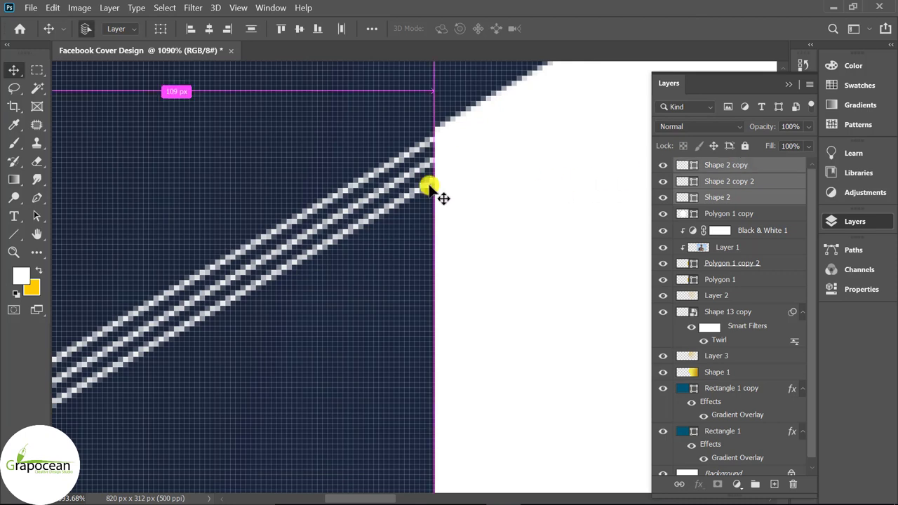
left_click(382, 270)
left_click(456, 235)
left_click(716, 199, "shift")
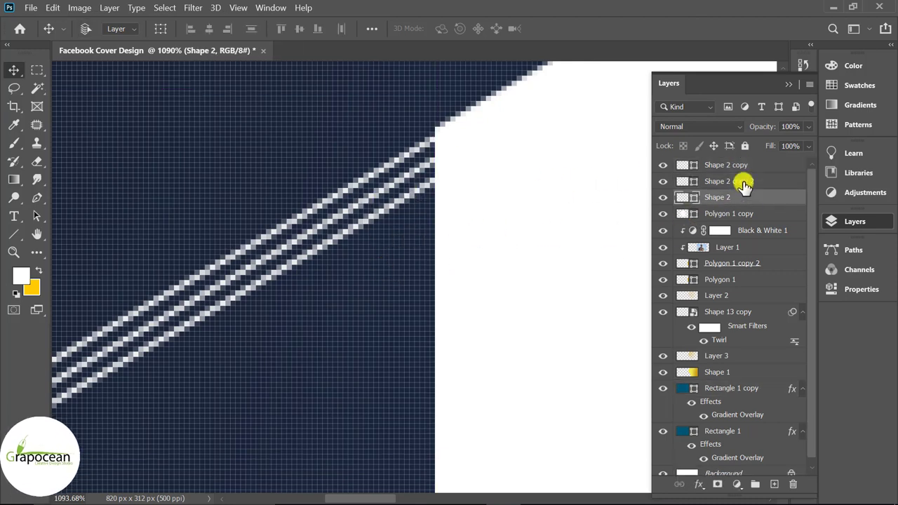
left_click(740, 167, "shift")
Duplicate the three lines with Ctrl+J and move the copies below the originals.
key("ctrl+j")
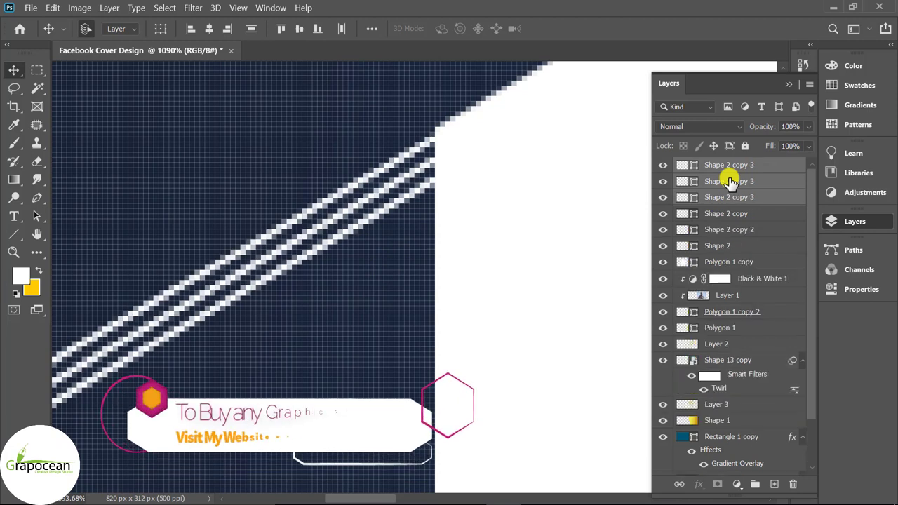
key("ctrl+t")
left_click_drag(334, 235, 356, 274)
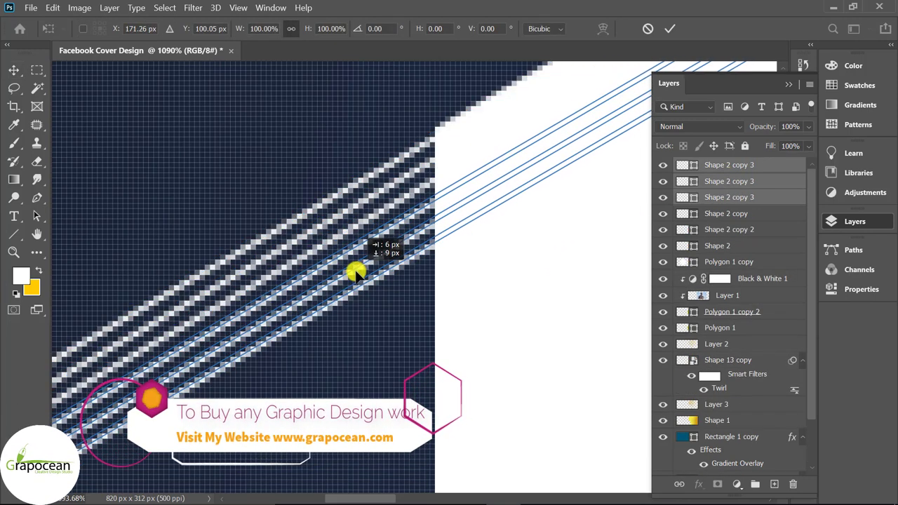
left_click_drag(356, 273, 356, 274)
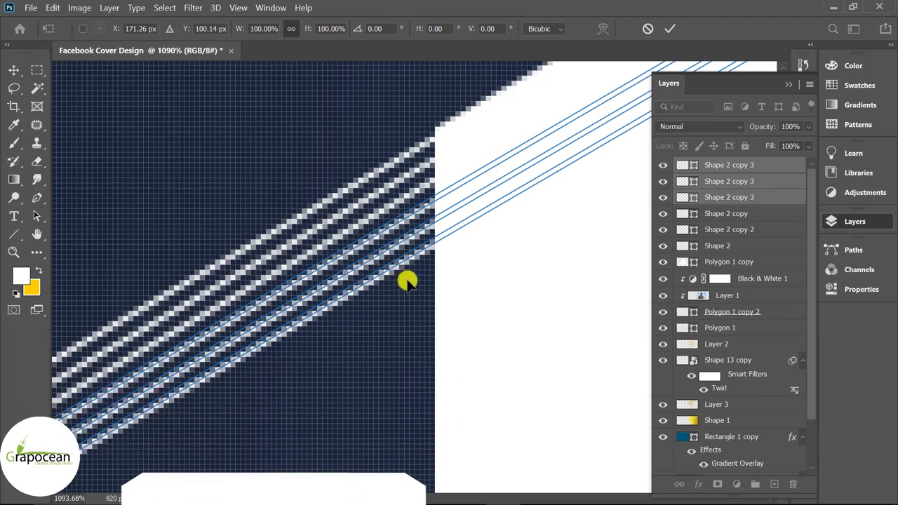
left_click(666, 27)
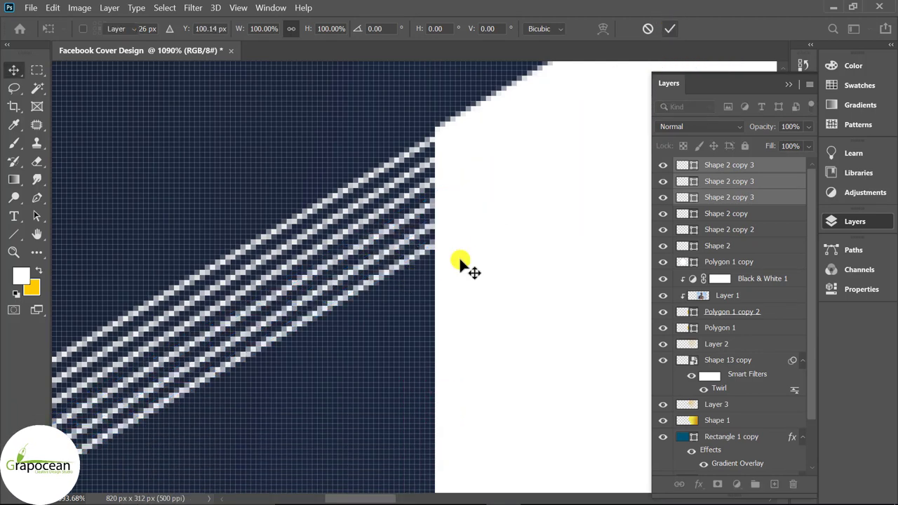
scroll(320, 361, "down", 3)
scroll(468, 339, "down", 3)
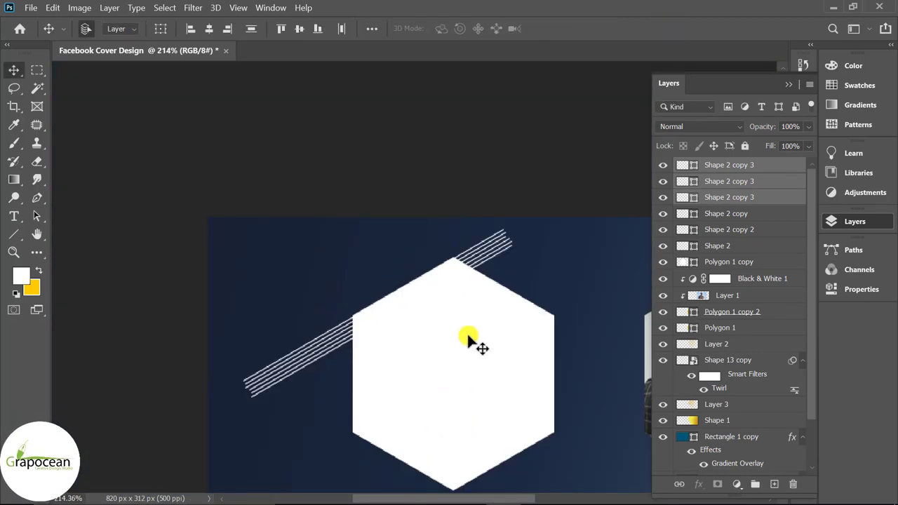
left_click(756, 248, "shift")
Convert the six line layers into one smart object and shift it right.
left_click(757, 245)
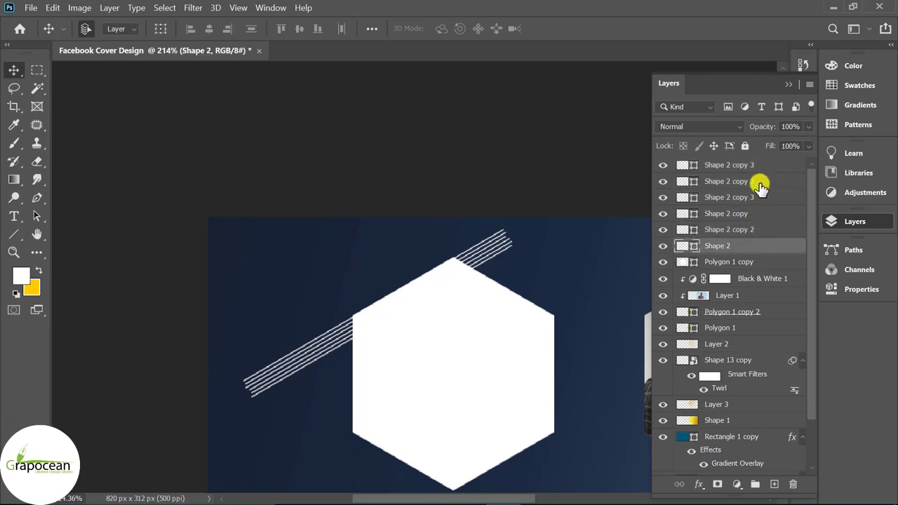
left_click(761, 166, "shift")
right_click(765, 170)
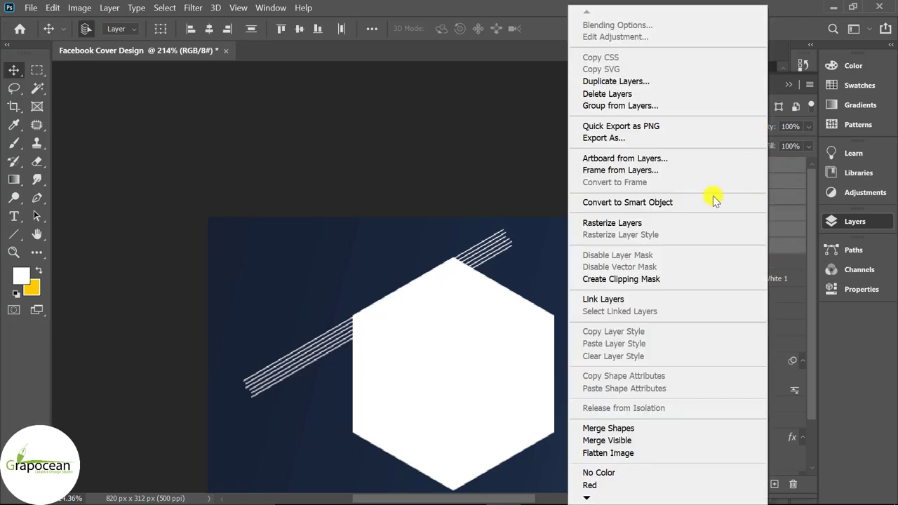
left_click(625, 202)
scroll(351, 344, "up", 5)
scroll(319, 333, "up", 5)
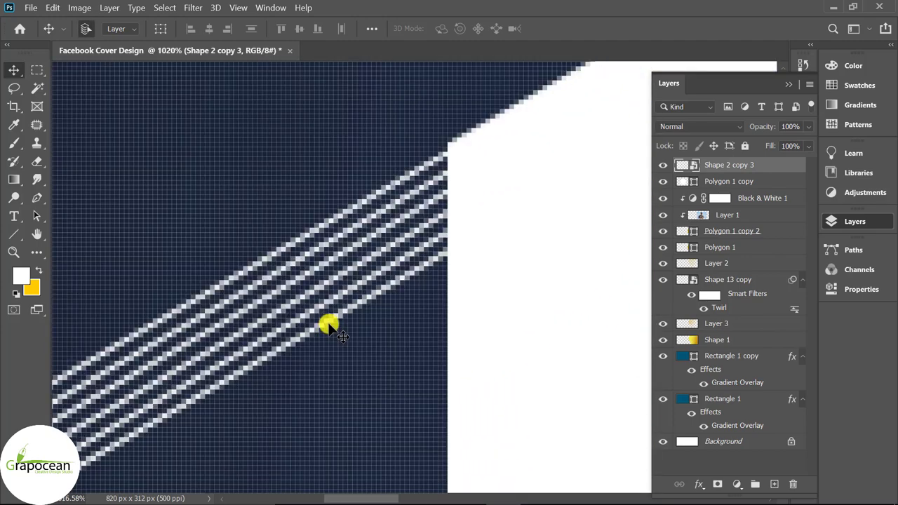
mouse_move(332, 311)
left_mouse_down()
mouse_move(362, 410)
mouse_move(441, 311)
left_mouse_up()
scroll(311, 367, "down", 5)
scroll(421, 281, "down", 5)
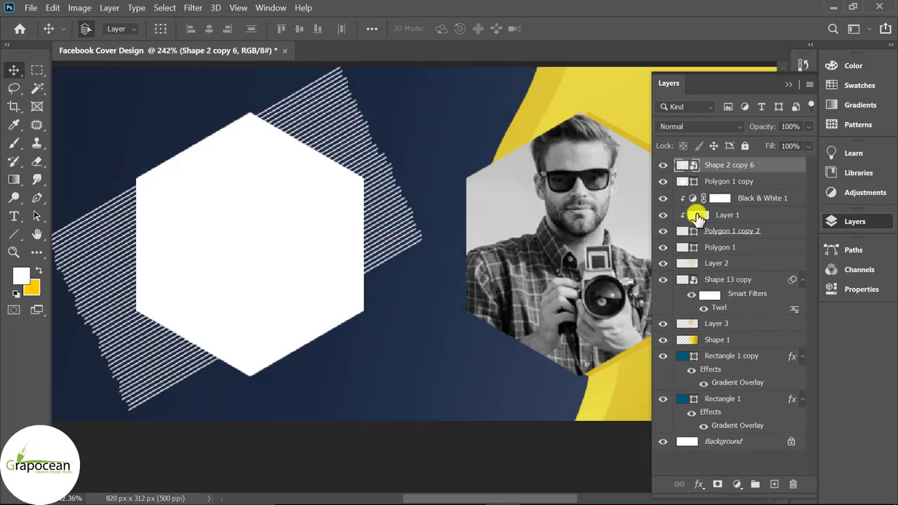
Scale the striped patch up to about 119% and nudge it slightly down.
key("ctrl+t")
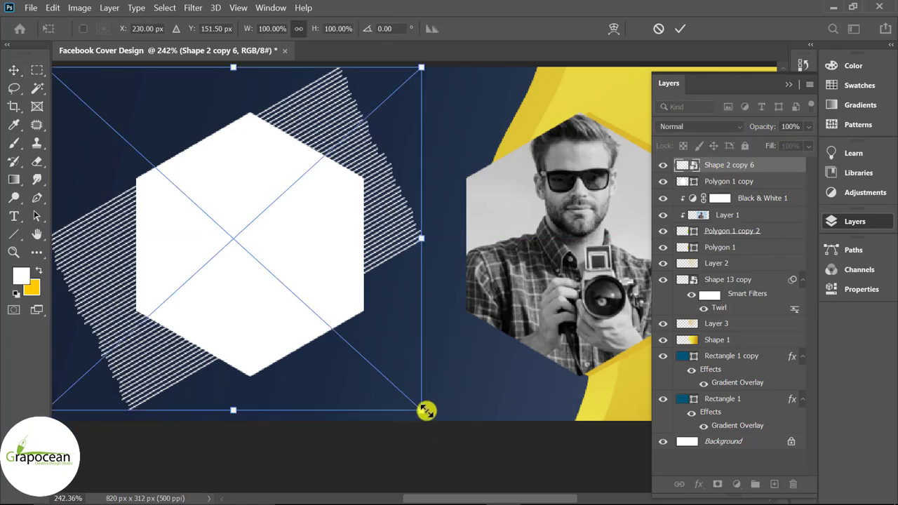
left_click_drag(426, 411, 454, 439)
scroll(351, 319, "down", 2)
left_click_drag(387, 258, 386, 273)
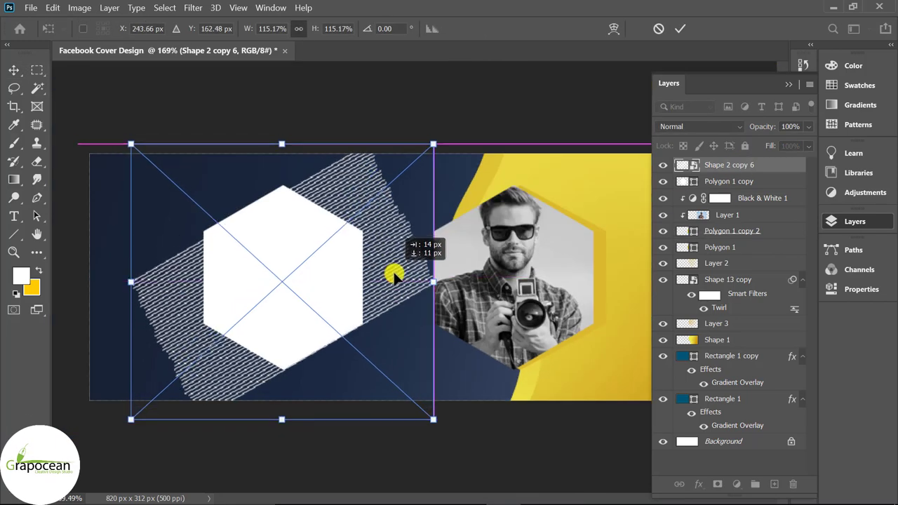
left_click_drag(416, 420, 421, 430)
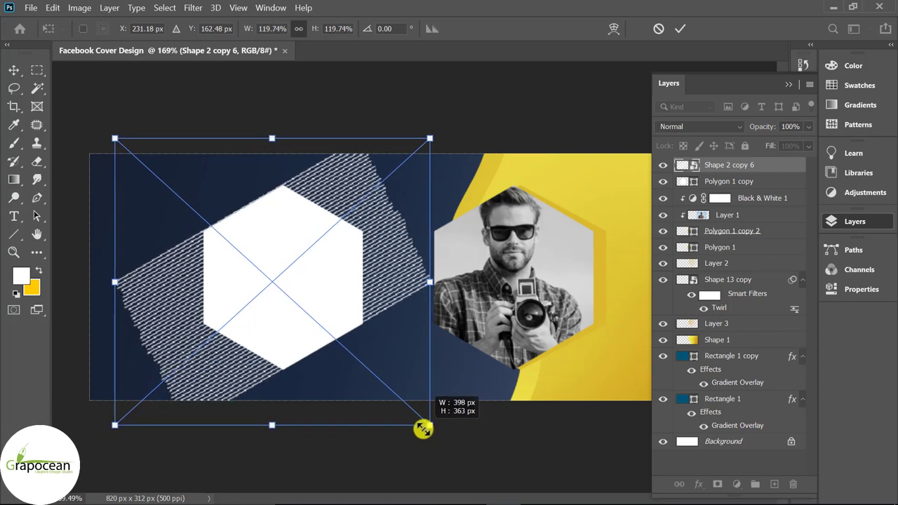
left_click(679, 28)
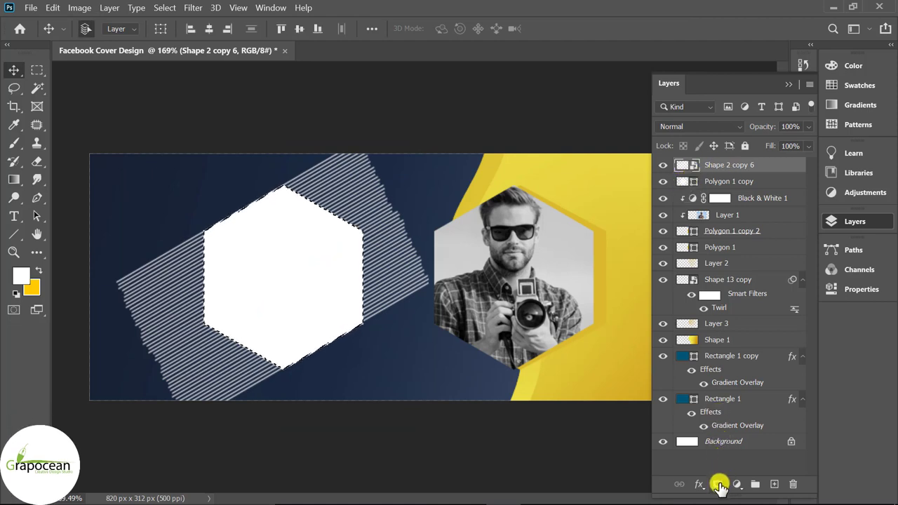
Mask the stripes to the hexagon shape and hide the white hexagon.
left_click(719, 484)
left_click(663, 181)
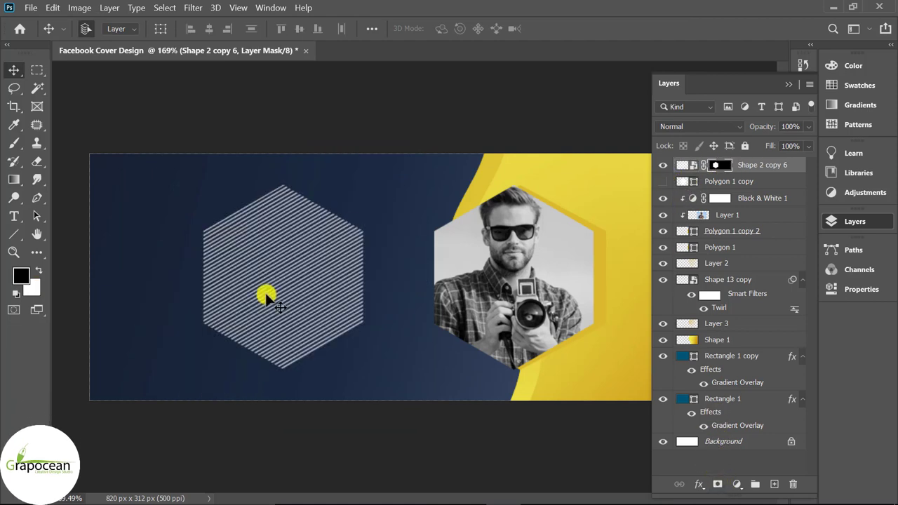
scroll(149, 270, "down", 5)
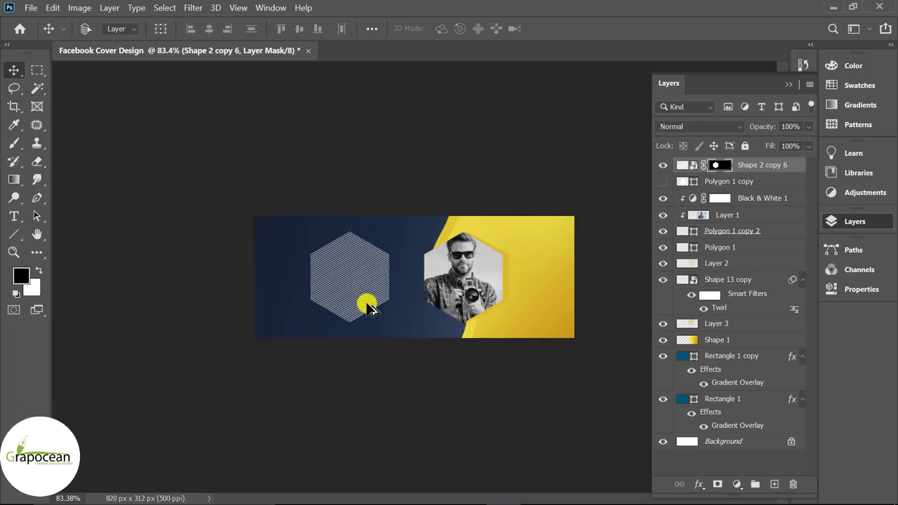
scroll(343, 287, "up", 3)
left_click_drag(347, 275, 403, 279)
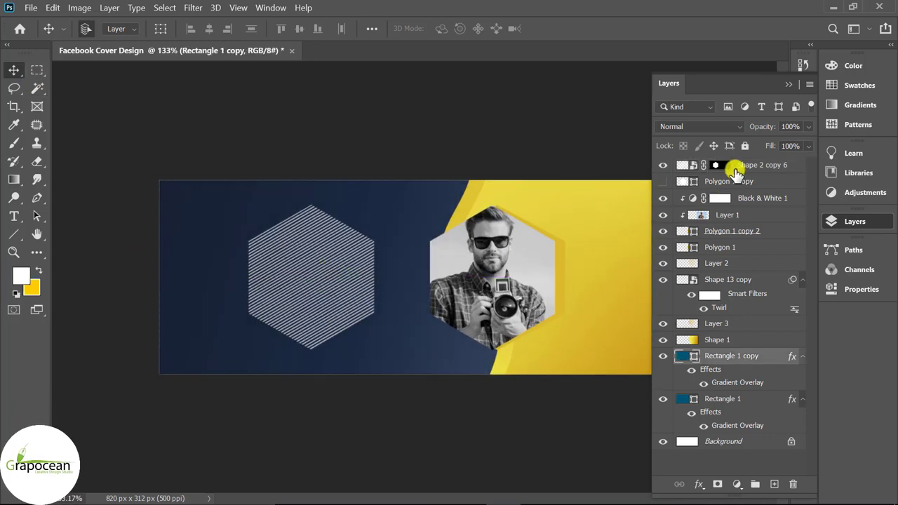
Move the striped hexagon over the photo hexagon and set its opacity to 62%.
left_click(735, 166)
key("ctrl+t")
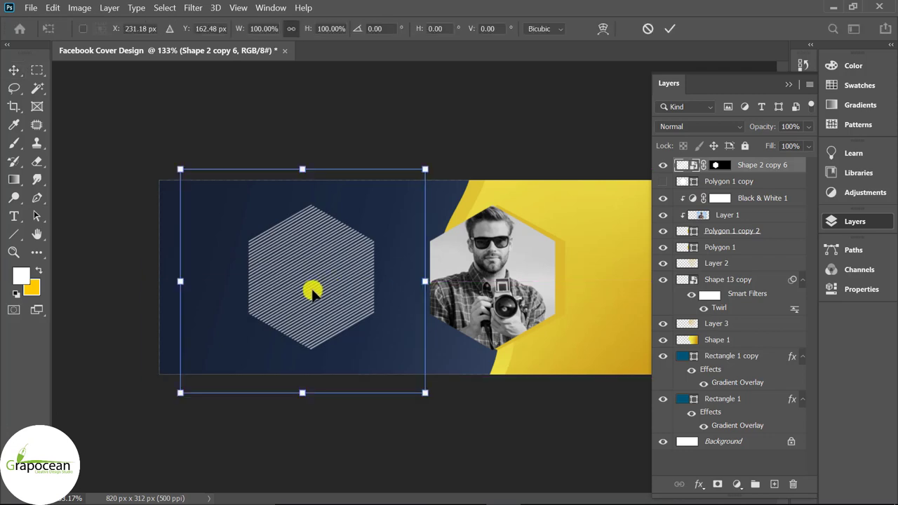
mouse_move(311, 290)
left_mouse_down()
mouse_move(504, 276)
mouse_move(504, 288)
left_mouse_up()
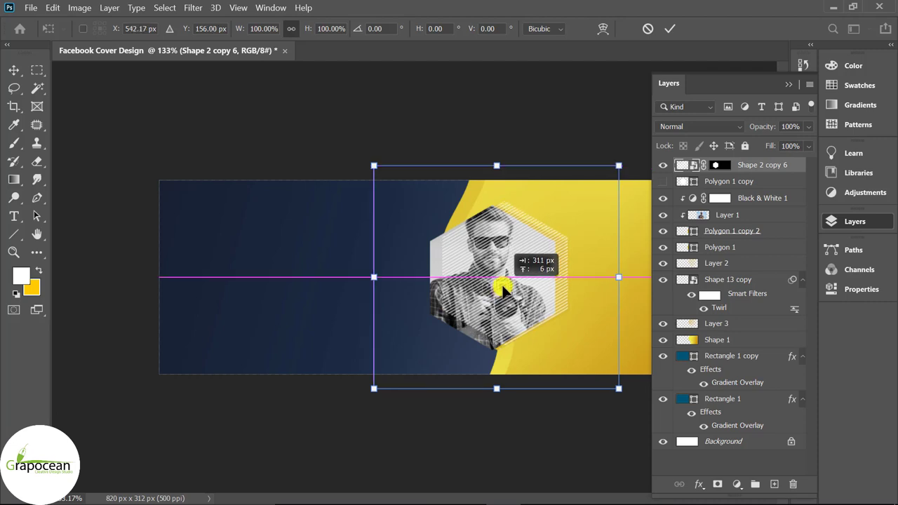
left_click(669, 29)
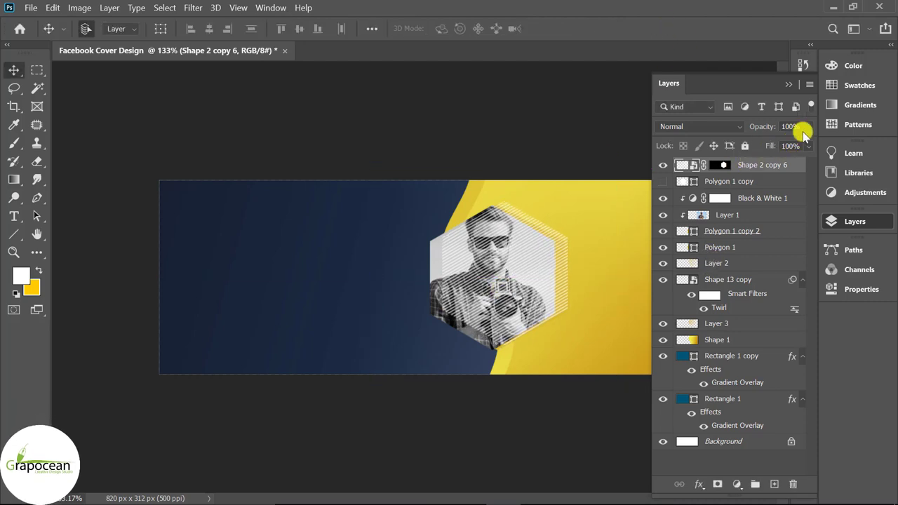
left_click_drag(770, 142, 782, 142)
scroll(456, 415, "down", 2)
scroll(526, 315, "up", 3)
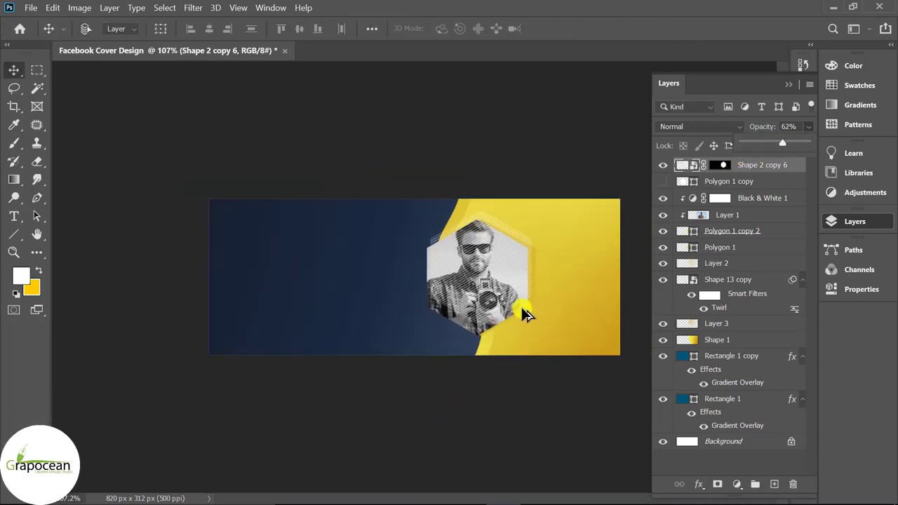
scroll(552, 294, "up", 1)
Move the striped layer down the stack to sit just under Polygon 1 copy 2.
left_click_drag(765, 170, 755, 351)
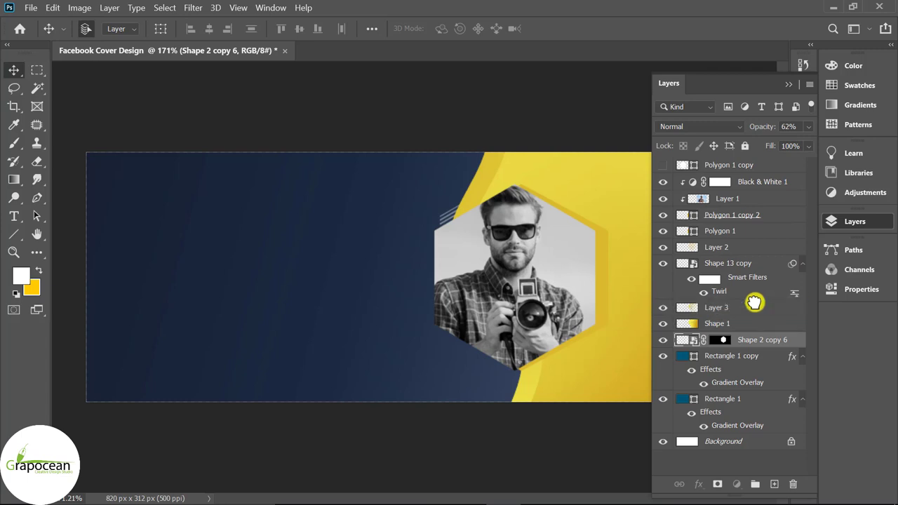
left_click_drag(755, 312, 751, 223)
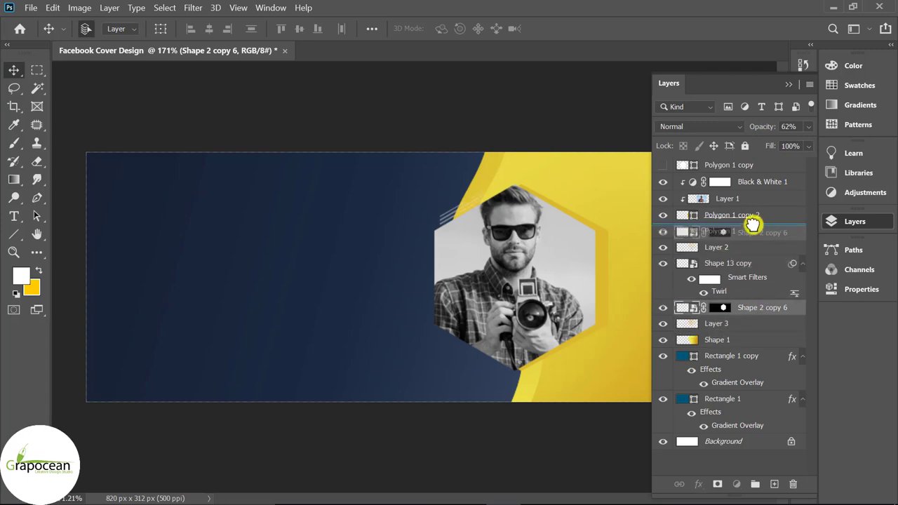
key("ctrl+1")
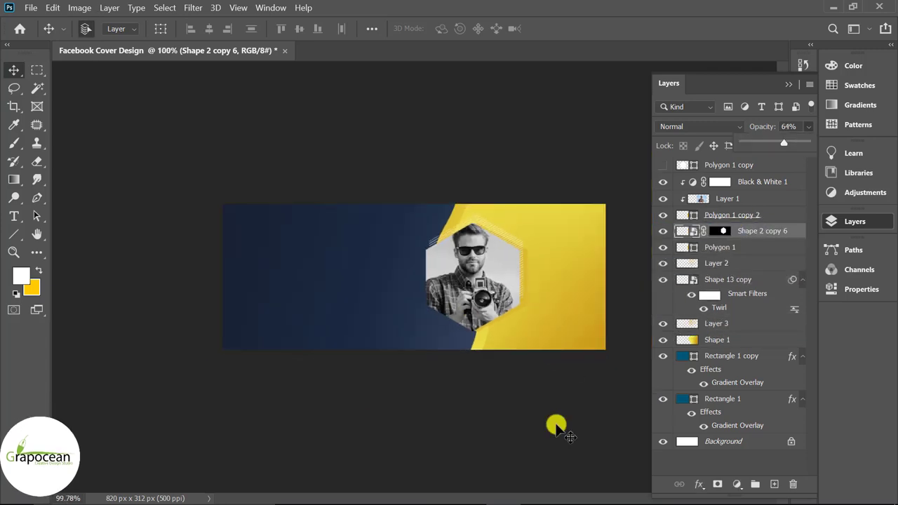
Select Polygon 1 copy 2 and duplicate it with Ctrl+J.
left_click(664, 217)
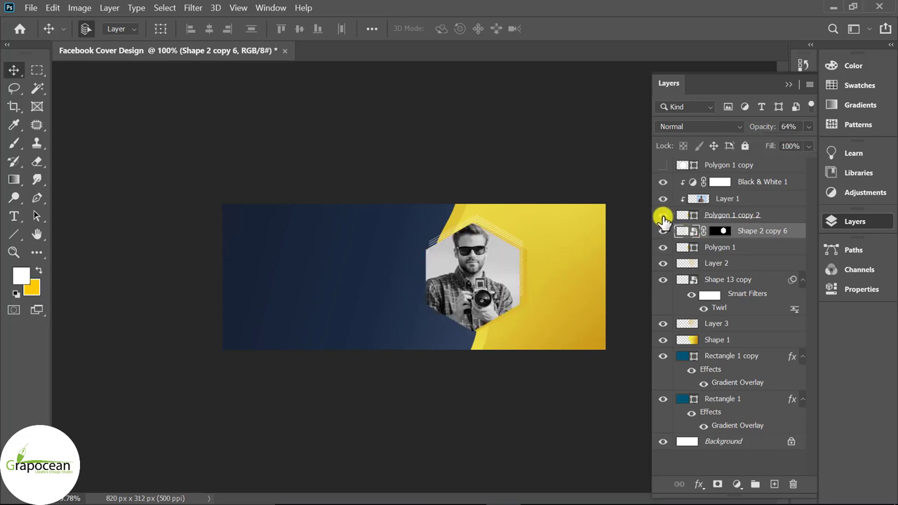
left_click(741, 218)
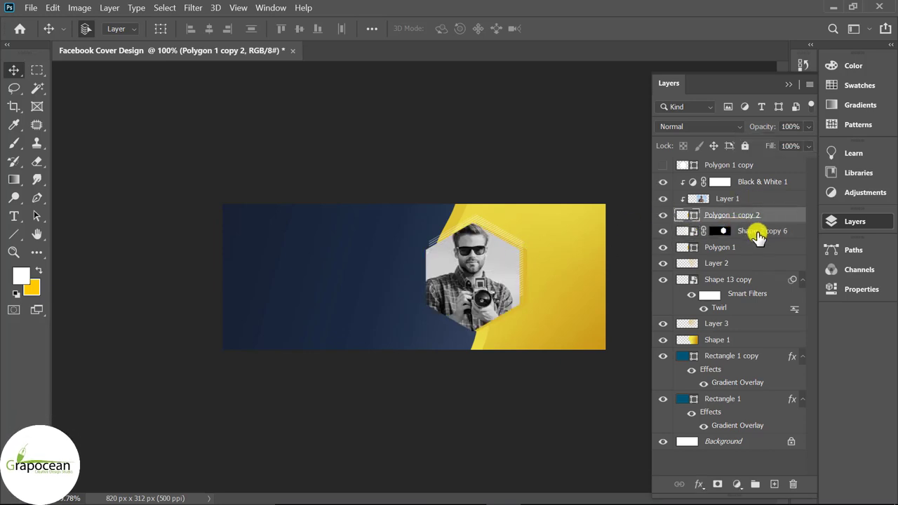
left_click(664, 216)
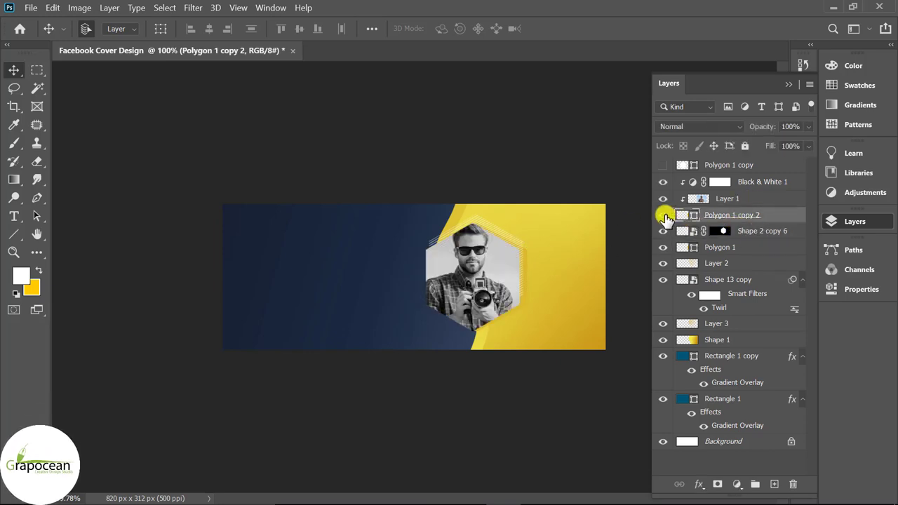
key("ctrl+j")
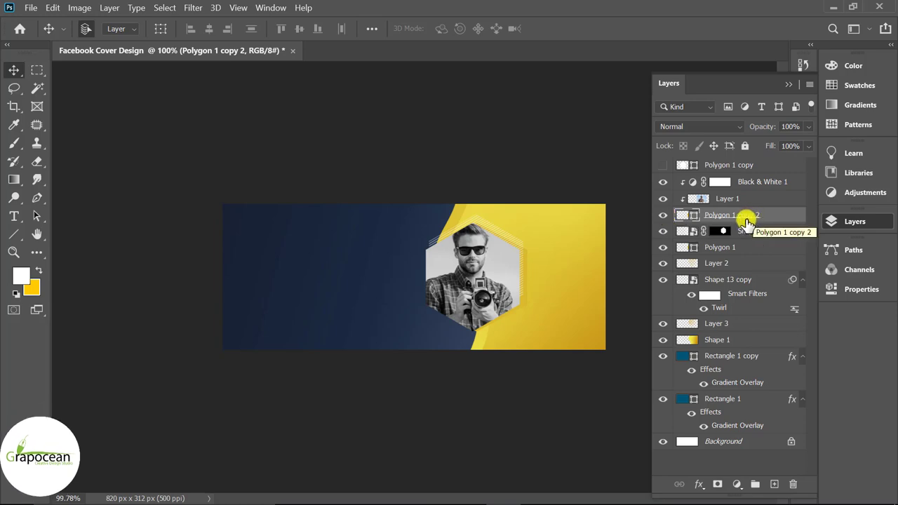
Give Polygon 1 copy 2 a white outline and enlarge it to about 110%.
left_click(701, 235)
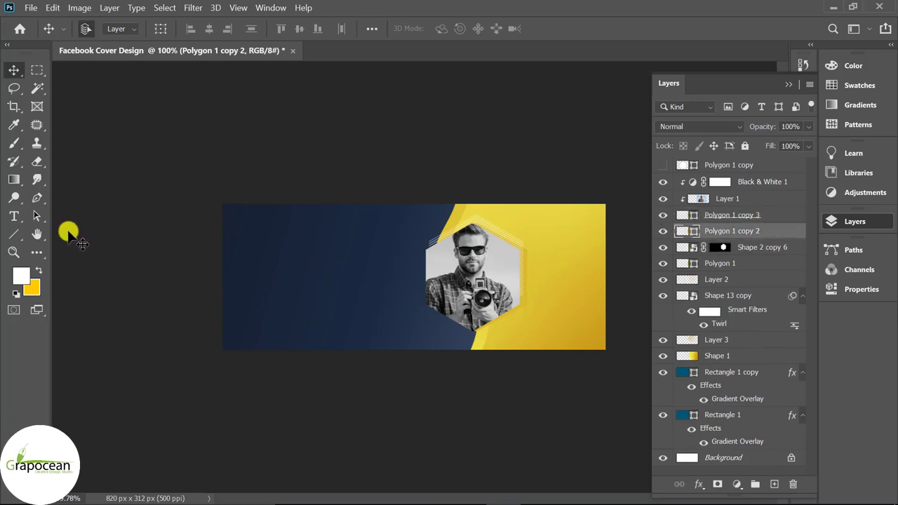
left_click(12, 237)
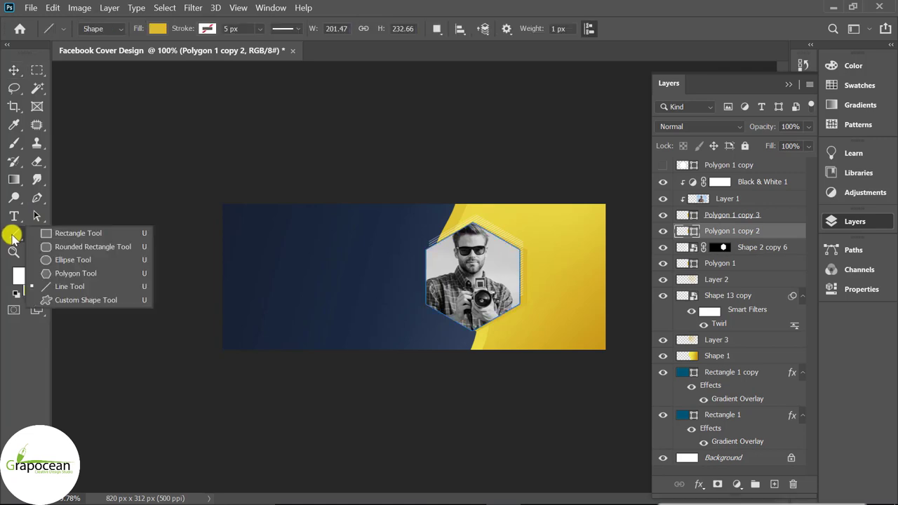
left_click(207, 28)
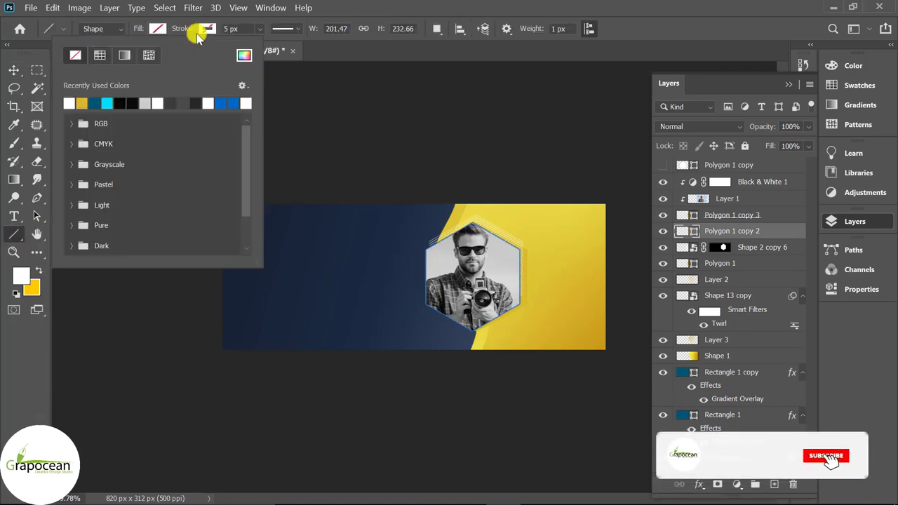
left_click(208, 29)
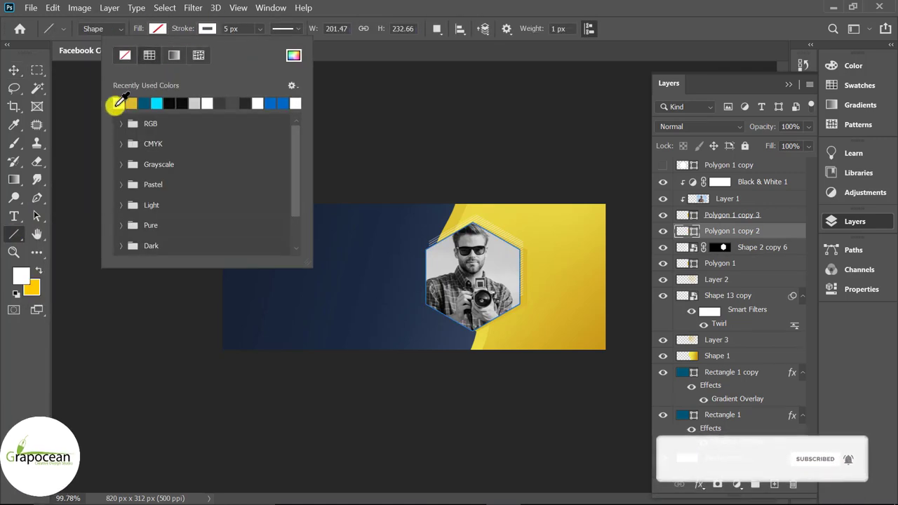
left_click(13, 70)
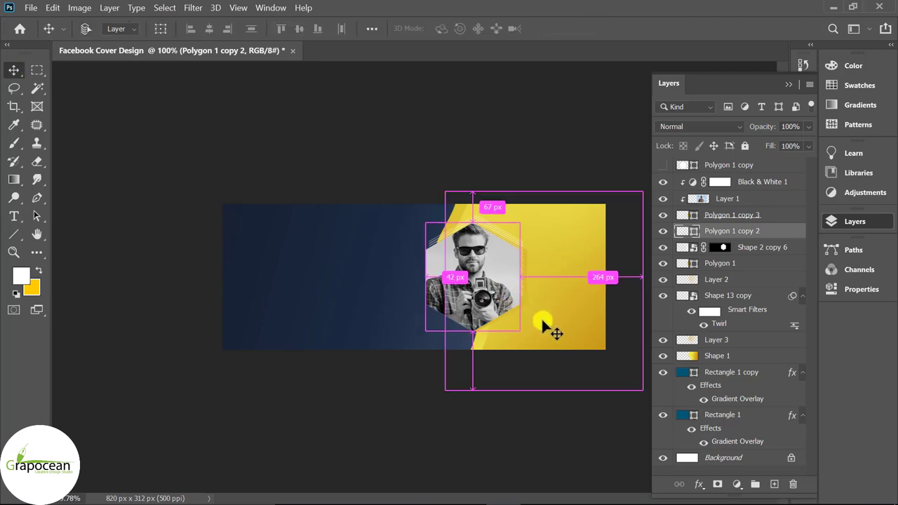
key("ctrl+t")
left_click_drag(522, 343, 520, 342)
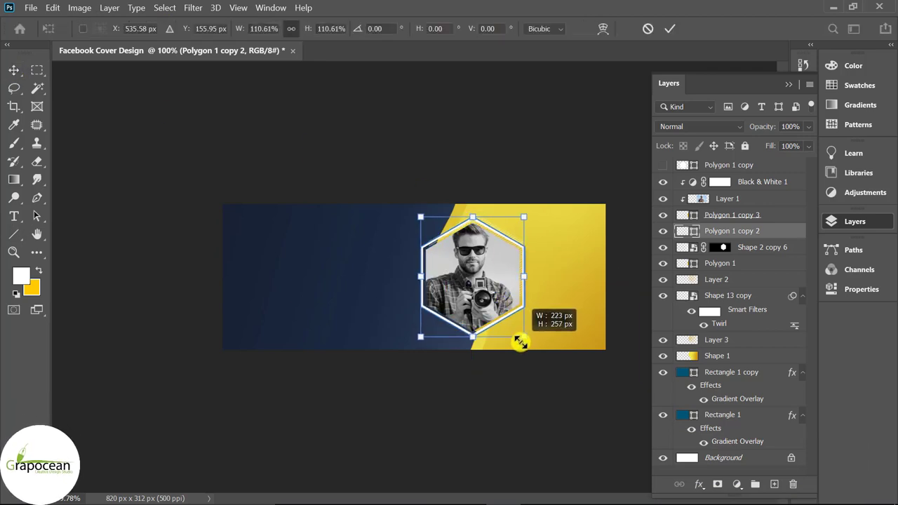
left_click(669, 29)
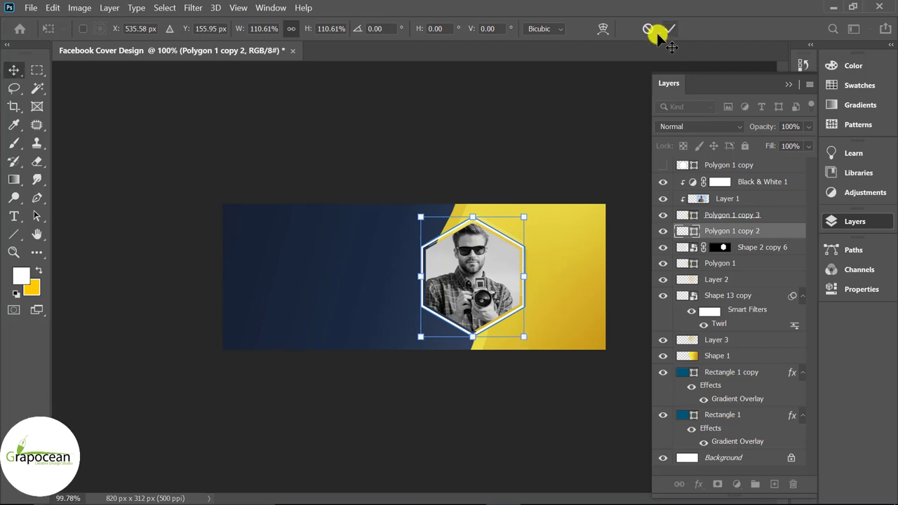
Set the hexagon outline's stroke width to 1 px.
left_click(14, 234)
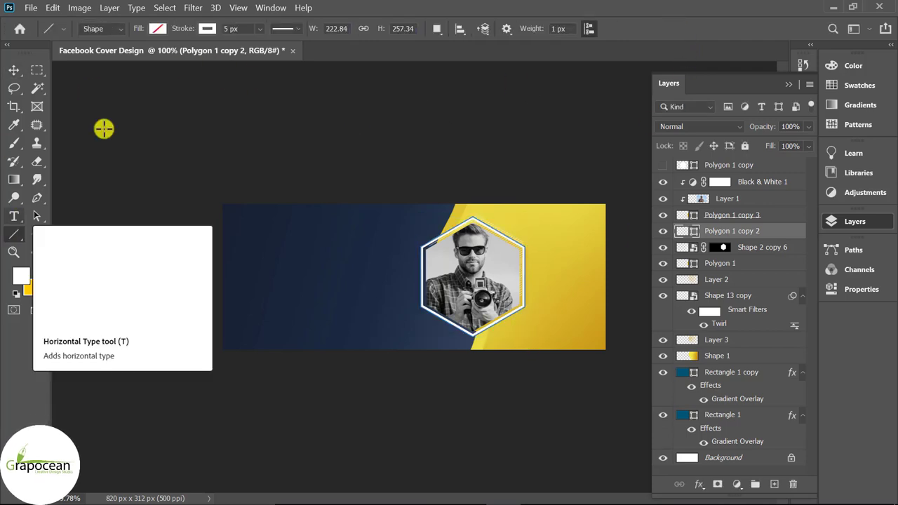
left_click(259, 29)
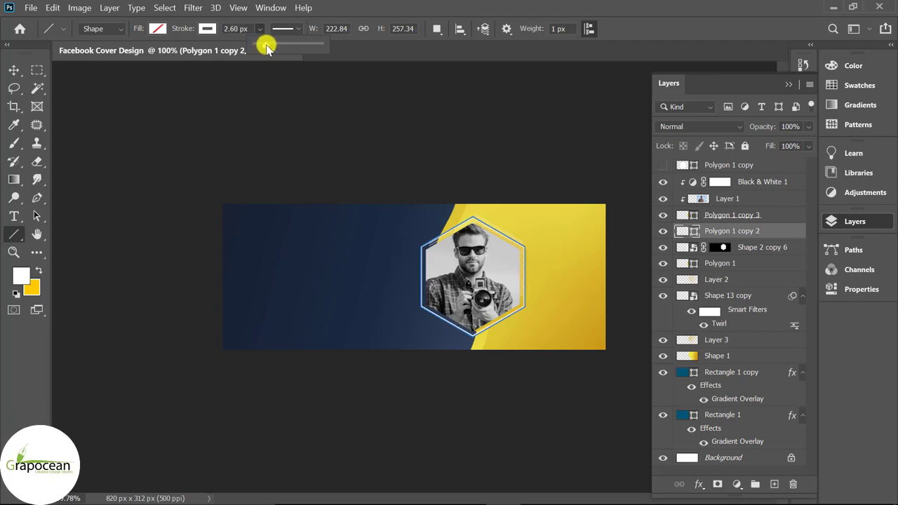
type("1")
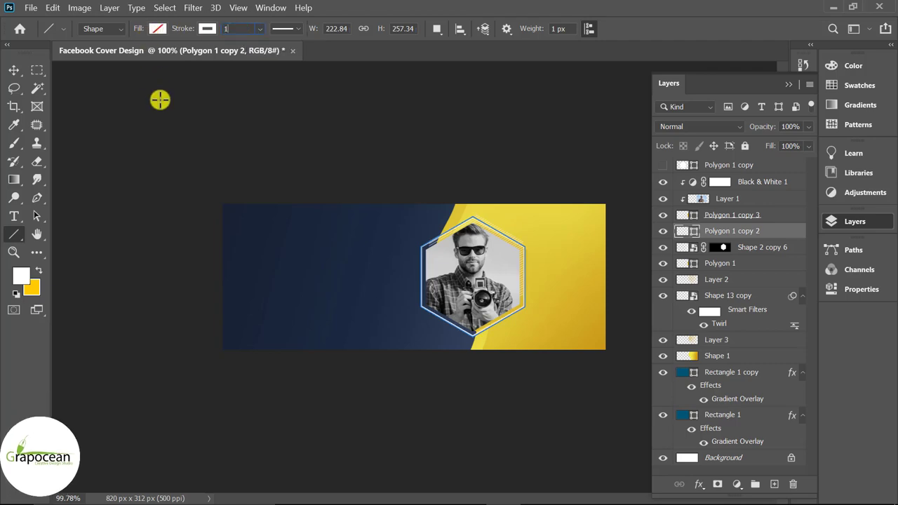
key("Return")
left_click(14, 70)
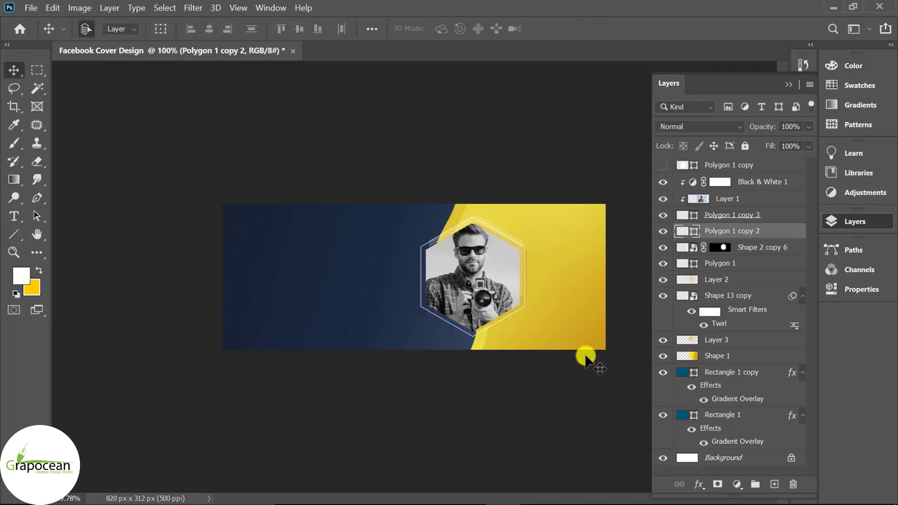
key("F7")
Draw a tall thin white rectangle on a new layer at the cover's left side.
left_click_drag(17, 238, 53, 240)
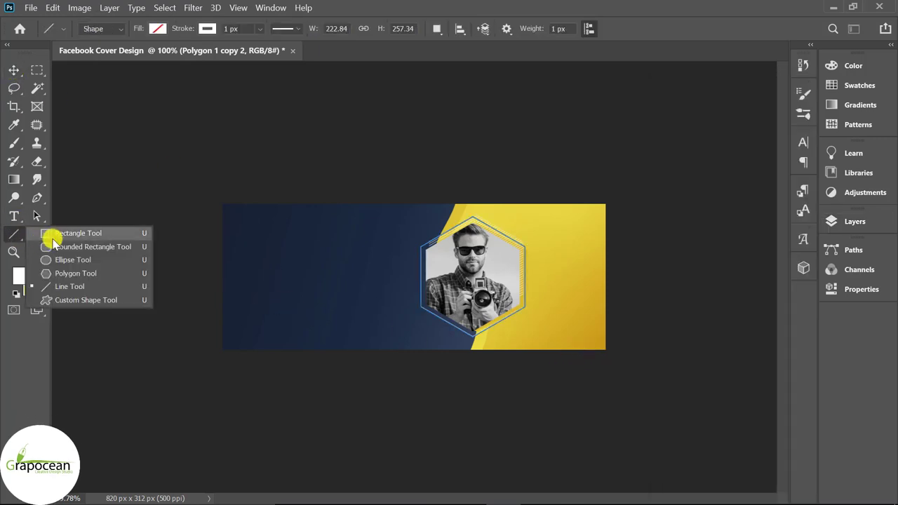
left_click(58, 234)
left_click_drag(237, 191, 249, 397)
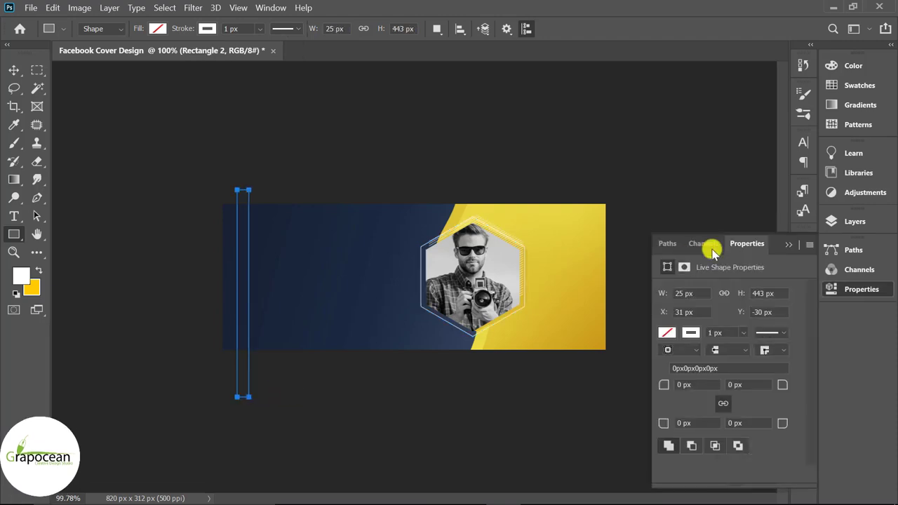
key("ctrl+z")
left_click(855, 223)
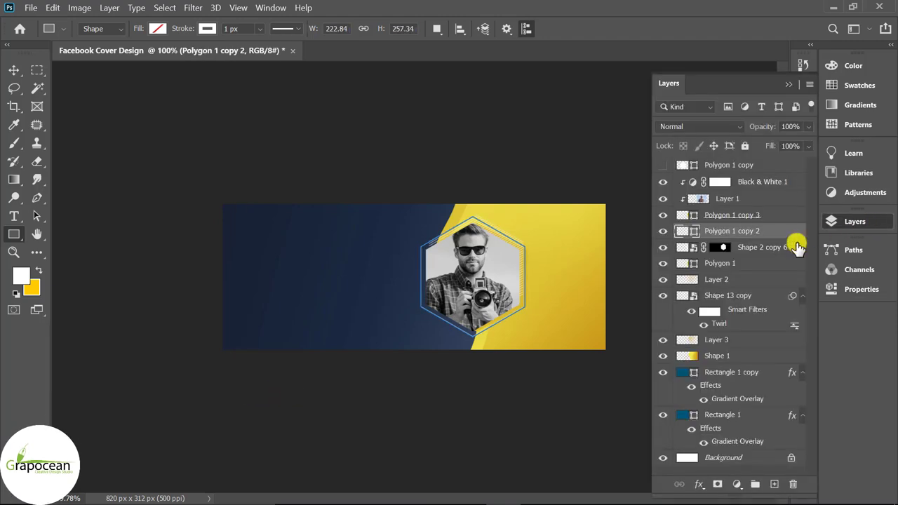
left_click(742, 164)
left_click(775, 484)
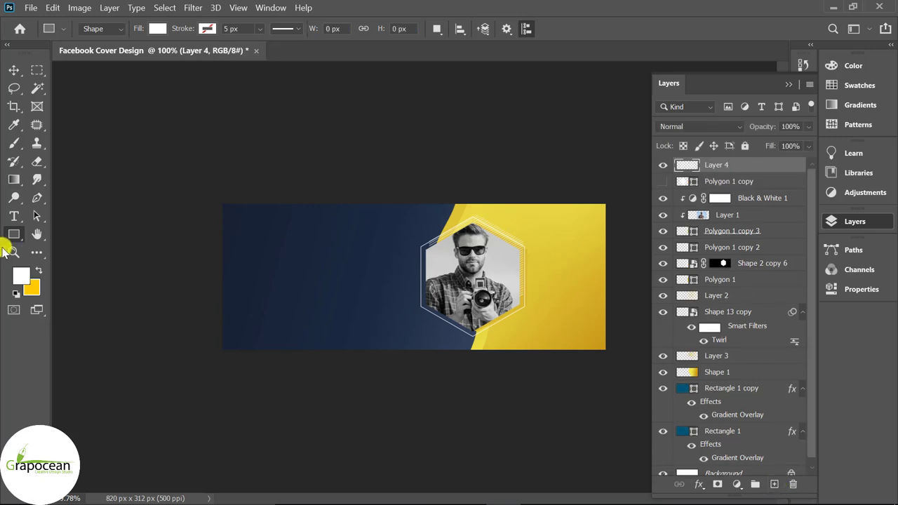
left_click_drag(284, 191, 301, 390)
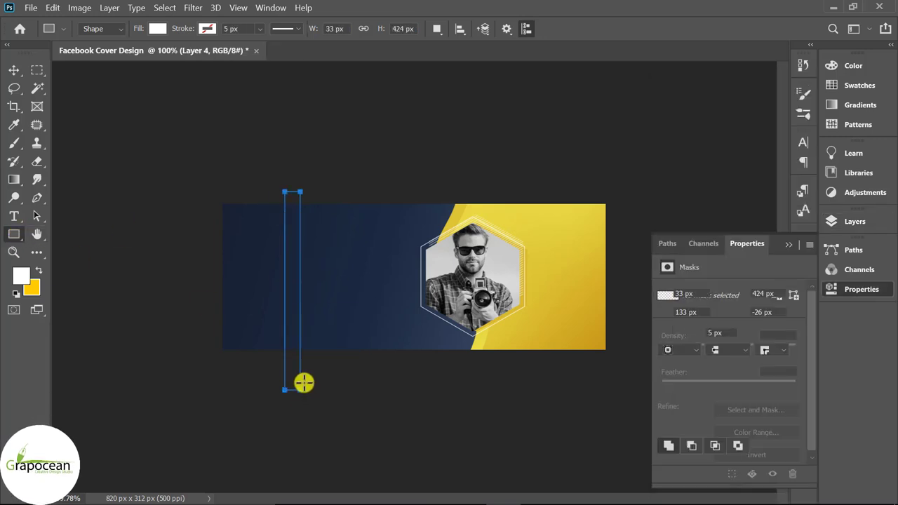
left_click(155, 29)
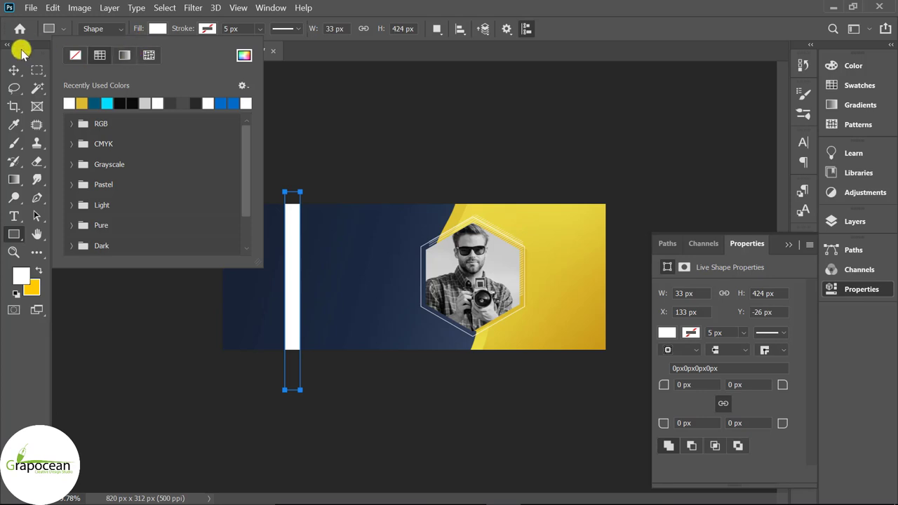
left_click(14, 70)
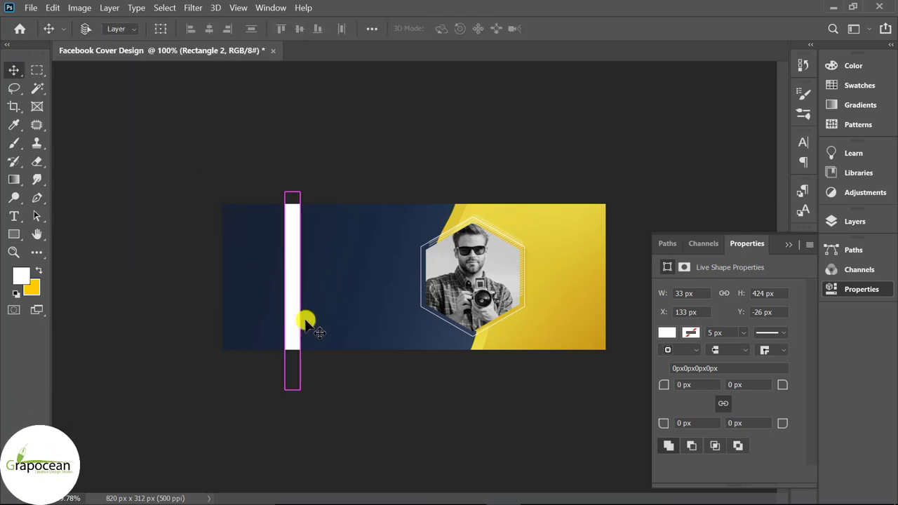
Rotate the white bar 45° and move it into the top-left corner.
key("ctrl+t")
left_click_drag(320, 414, 234, 473)
left_click_drag(253, 288, 204, 229)
key("Return")
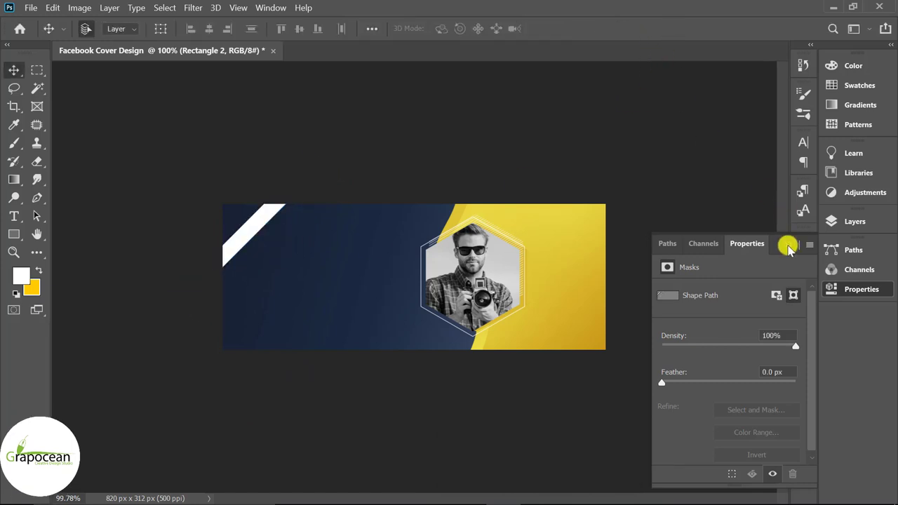
left_click(850, 221)
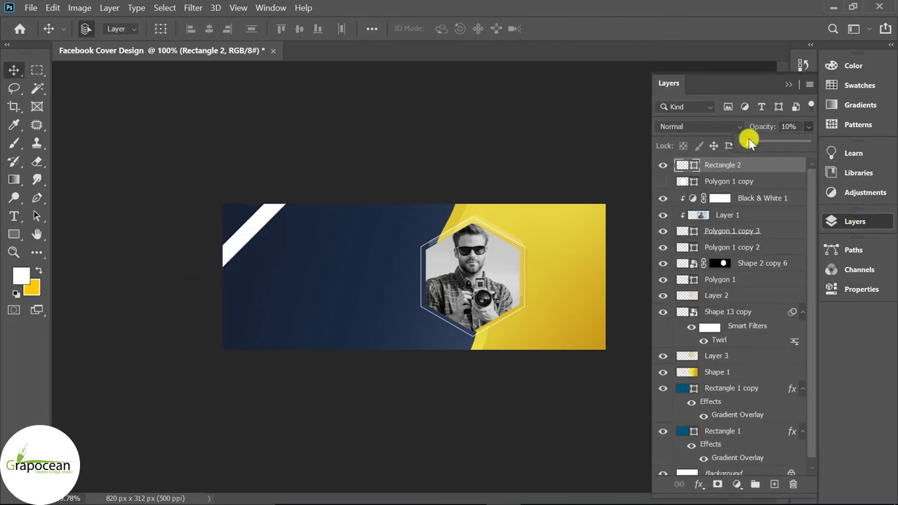
Shift the stripe down and right and set its opacity to 7%.
left_click_drag(749, 140, 743, 148)
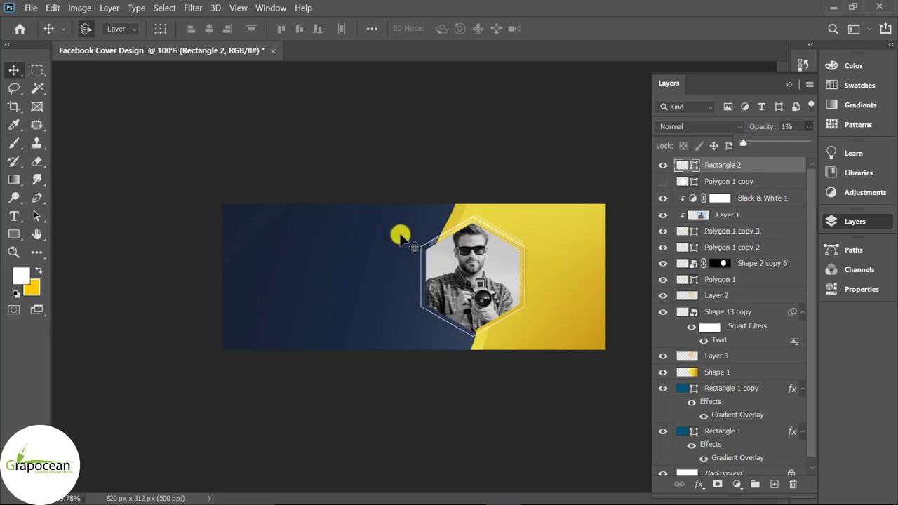
key("ctrl+t")
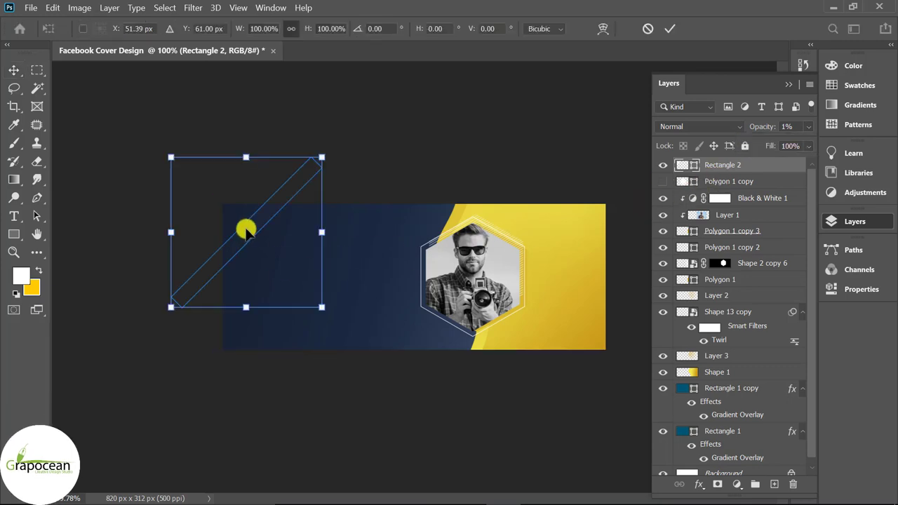
mouse_move(245, 229)
left_mouse_down()
mouse_move(264, 307)
mouse_move(330, 313)
left_mouse_up()
left_click(670, 29)
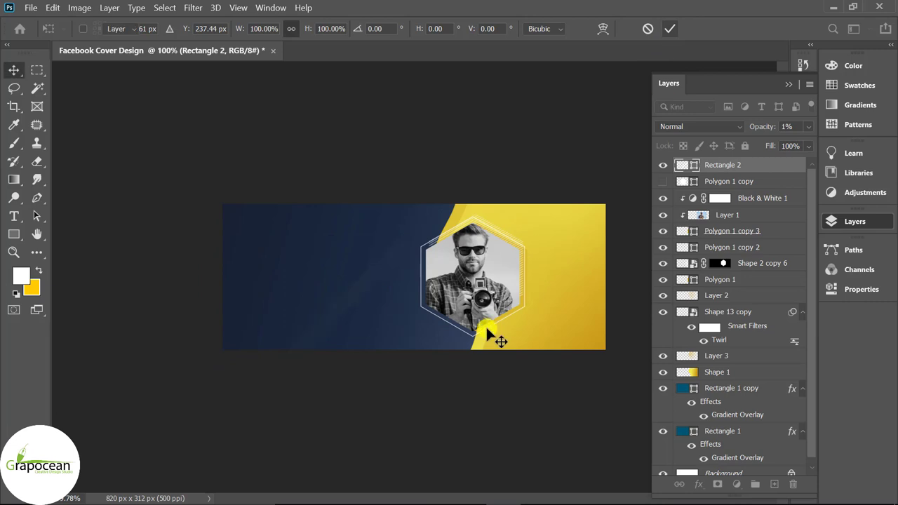
left_click(808, 127)
left_click_drag(745, 141, 747, 145)
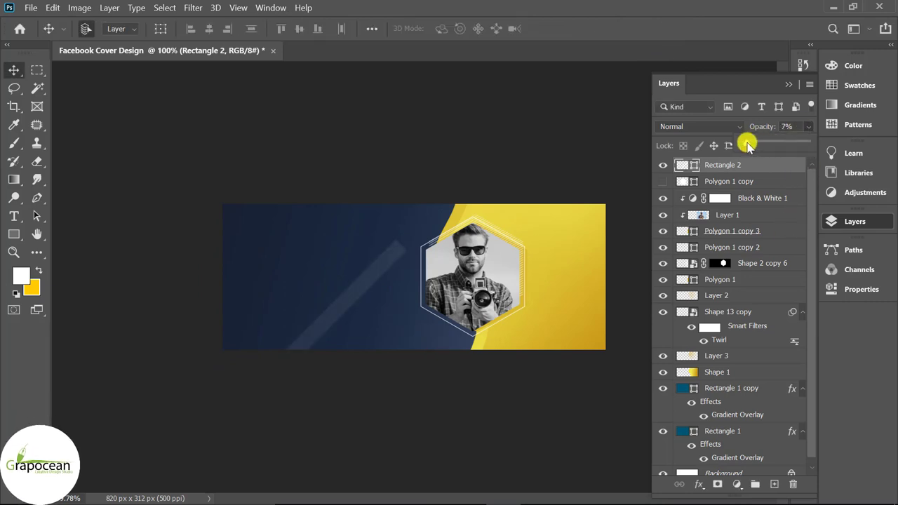
Add a layer mask with a black-to-white gradient fading the stripe's upper end.
left_click(716, 483)
key("d")
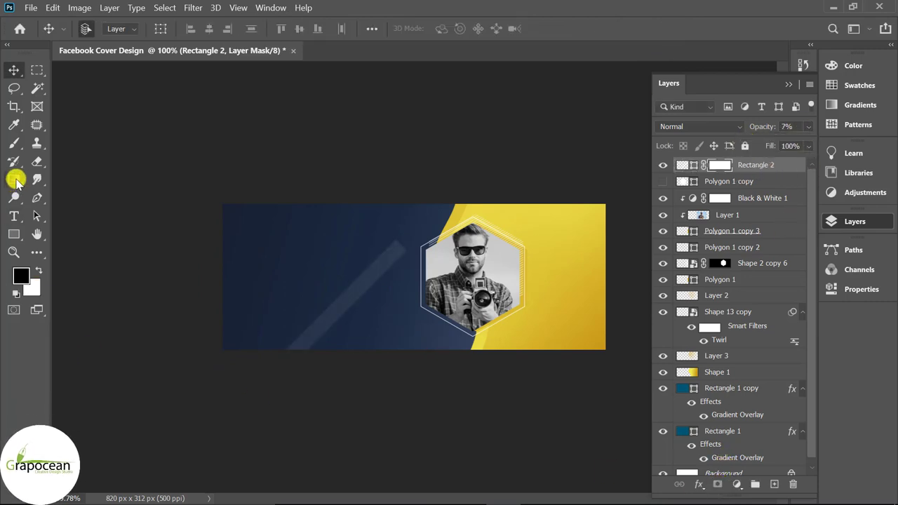
left_click(14, 180)
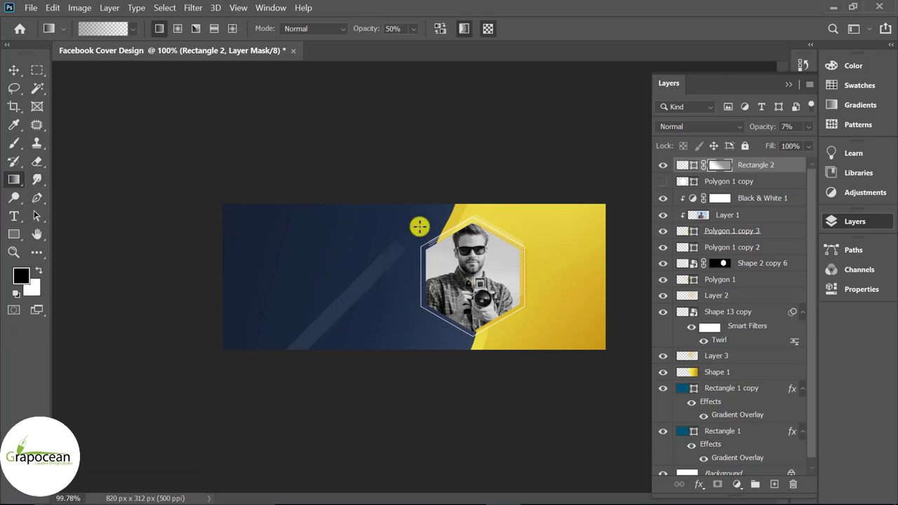
left_click_drag(419, 227, 282, 331)
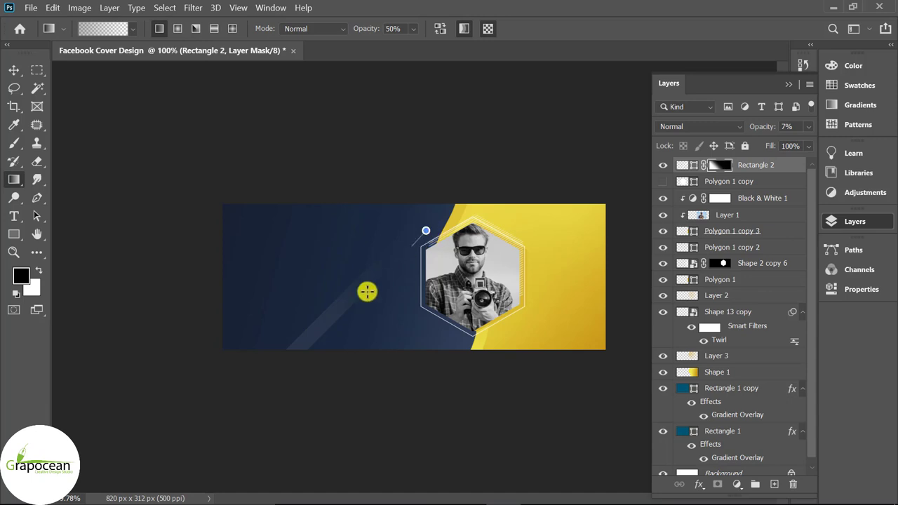
left_click(14, 70)
Duplicate the Rectangle 2 stripe twice and place the copies as parallel streaks beside it.
left_click_drag(787, 166, 775, 483)
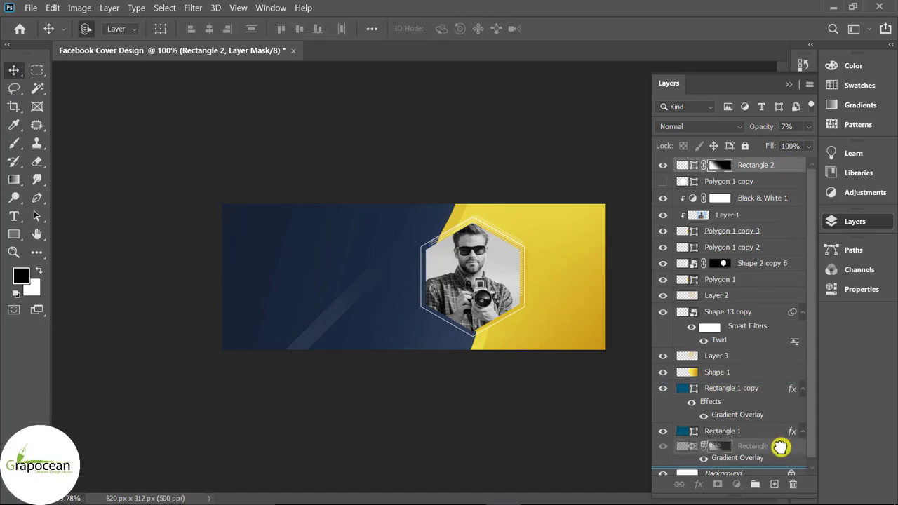
mouse_move(343, 312)
left_mouse_down()
mouse_move(330, 289)
mouse_move(335, 275)
left_mouse_up()
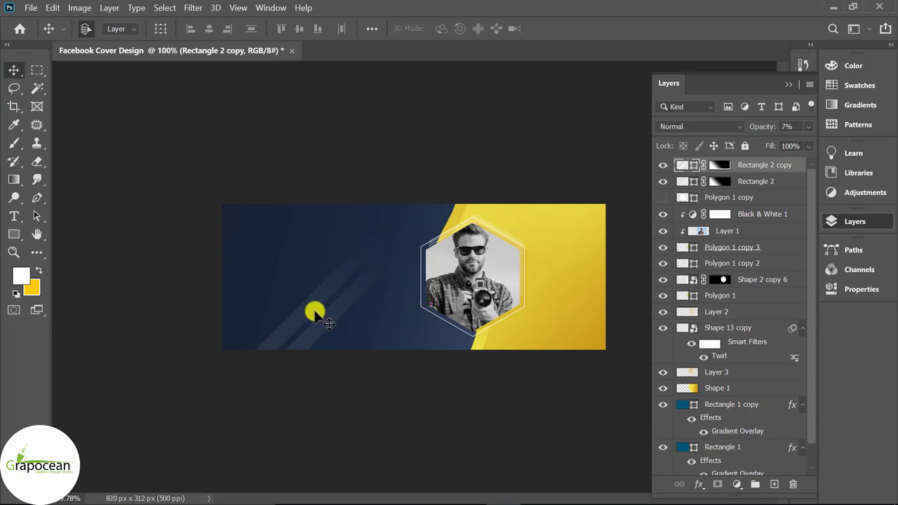
mouse_move(316, 313)
left_mouse_down()
mouse_move(369, 361)
mouse_move(381, 357)
mouse_move(351, 348)
left_mouse_up()
key("ctrl+plus")
scroll(379, 355, "up", 3)
scroll(393, 350, "down", 3)
scroll(449, 393, "down", 1)
left_click(461, 414)
scroll(519, 251, "up", 2)
scroll(541, 226, "up", 1)
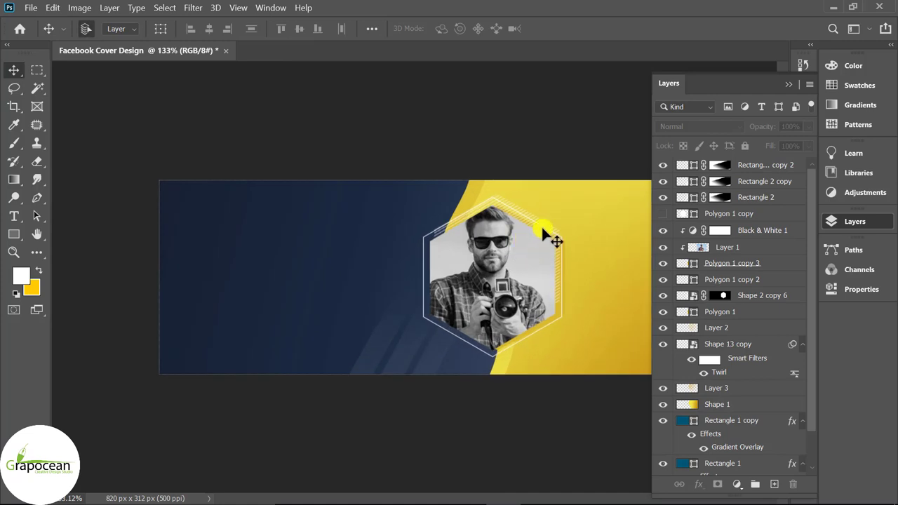
Check the Polygon 1 copy hexagon and Layer 2 light streaks by toggling their visibility.
left_click(663, 214)
left_click(717, 328)
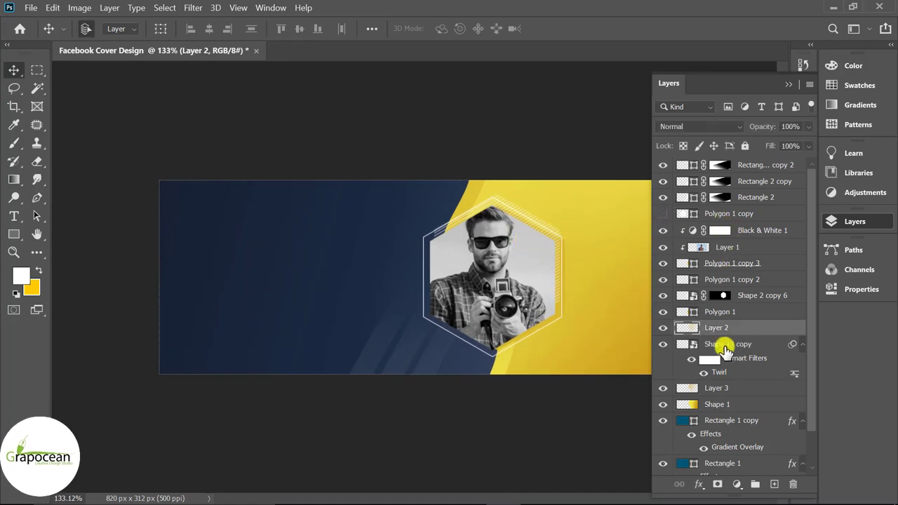
left_click(663, 327)
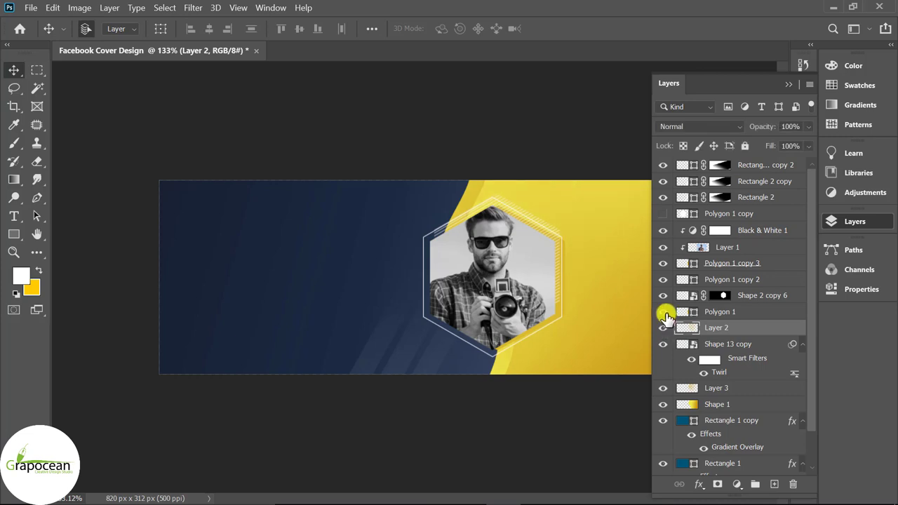
left_click(664, 319)
Duplicate Shape 2 copy 6, move the copy onto the navy left side, and delete its mask.
left_click(540, 219, "ctrl")
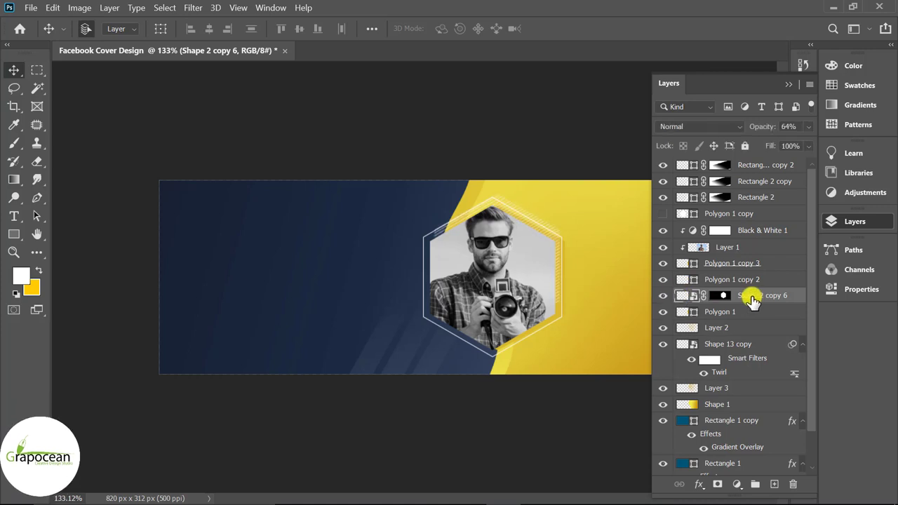
key("ctrl+j")
left_click_drag(755, 300, 702, 250)
key("ctrl+t")
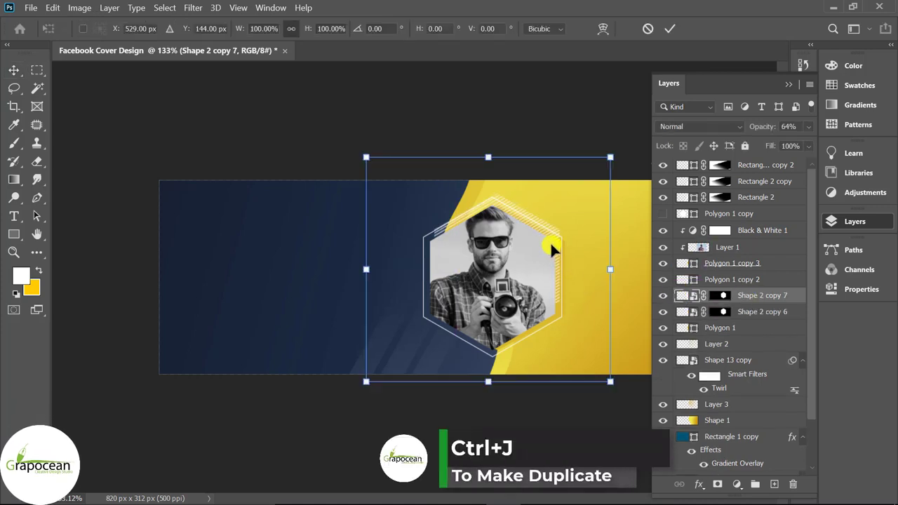
left_click_drag(433, 211, 219, 208)
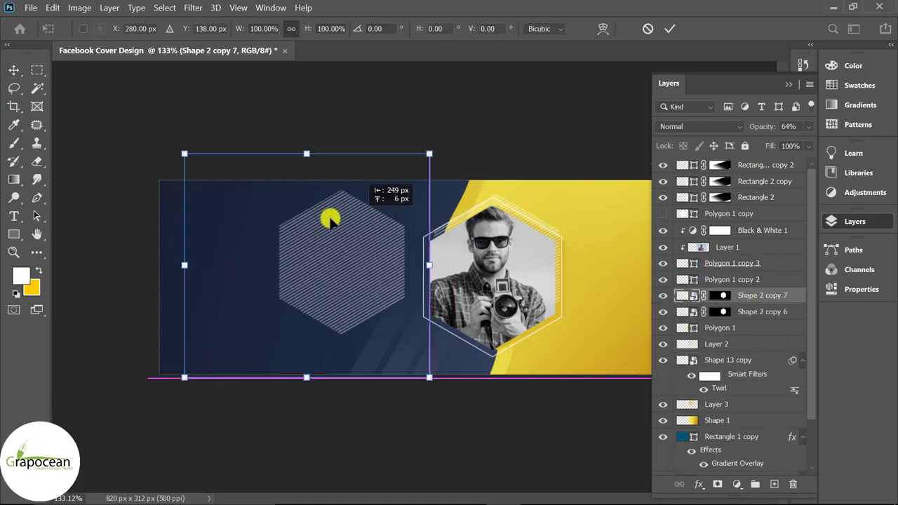
left_click(667, 30)
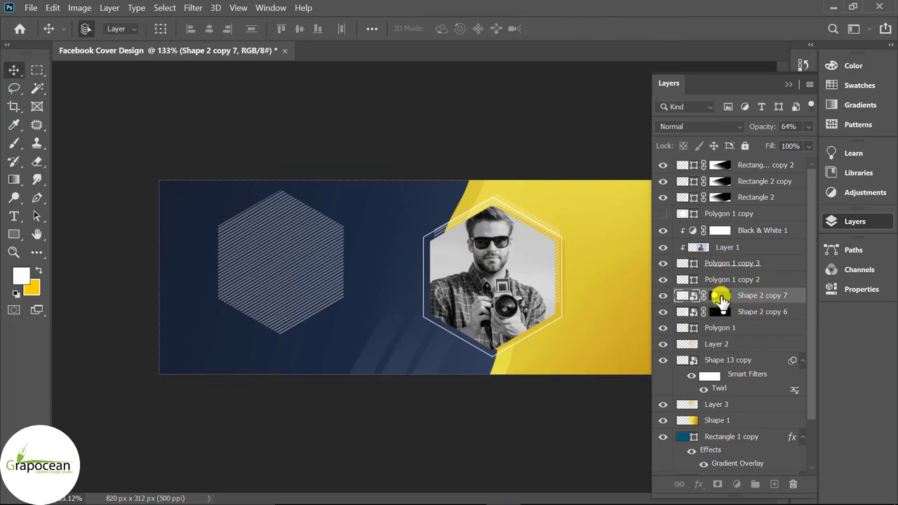
right_click(721, 297)
left_click(766, 324)
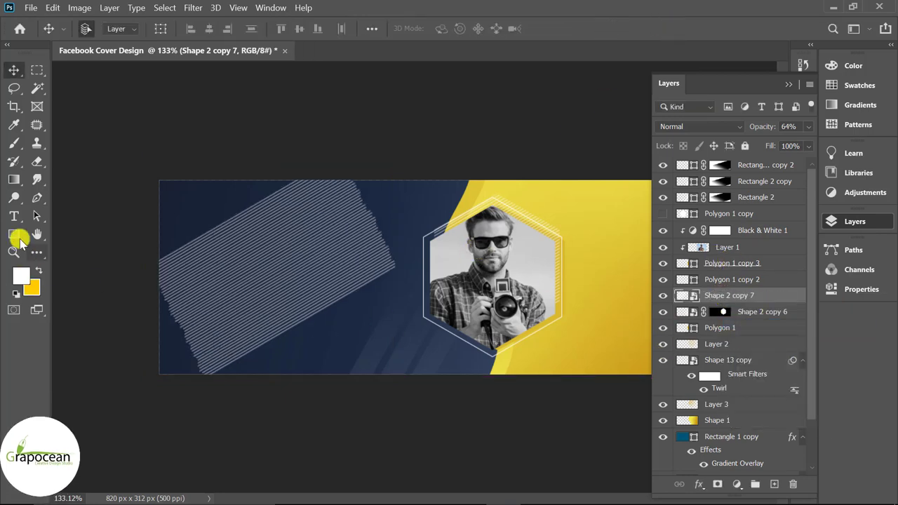
left_click_drag(15, 233, 70, 263)
left_click(70, 263)
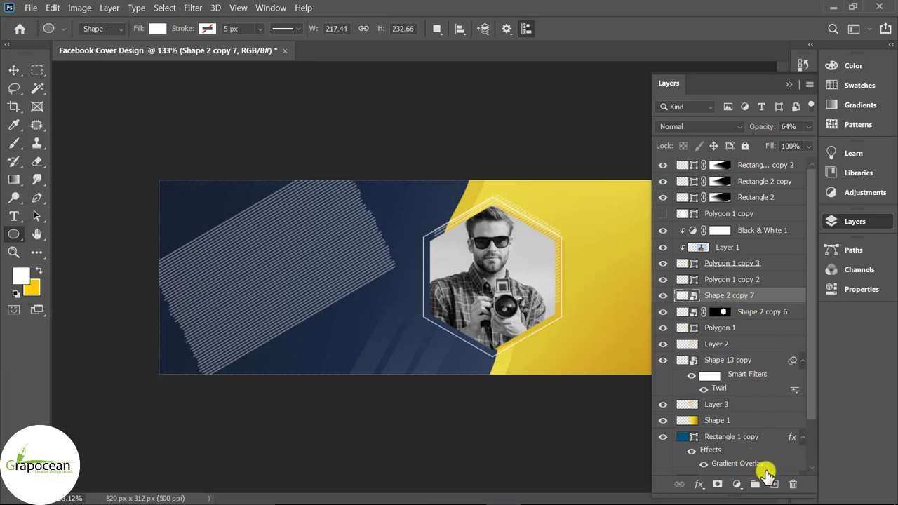
Draw a white 79×79 px circle, Ellipse 1, on the line pattern.
left_click(774, 484)
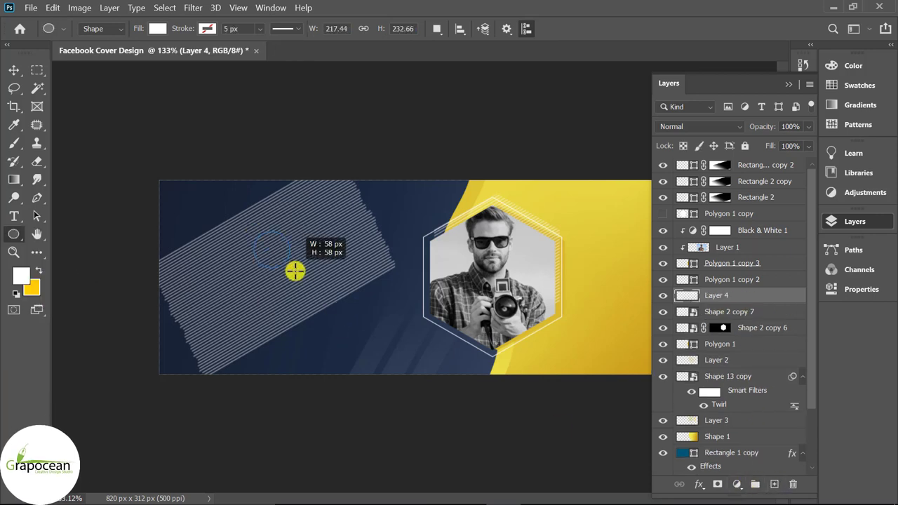
left_click_drag(303, 280, 303, 281)
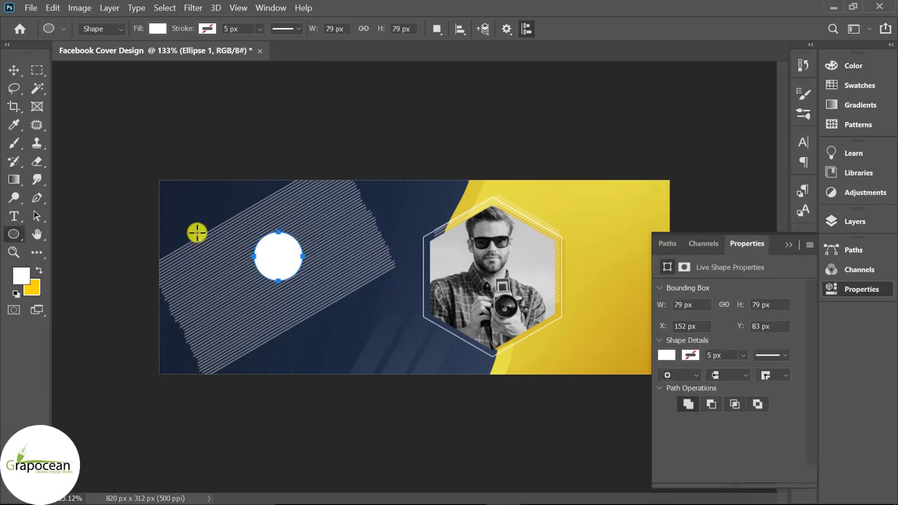
left_click(160, 31)
left_click(14, 70)
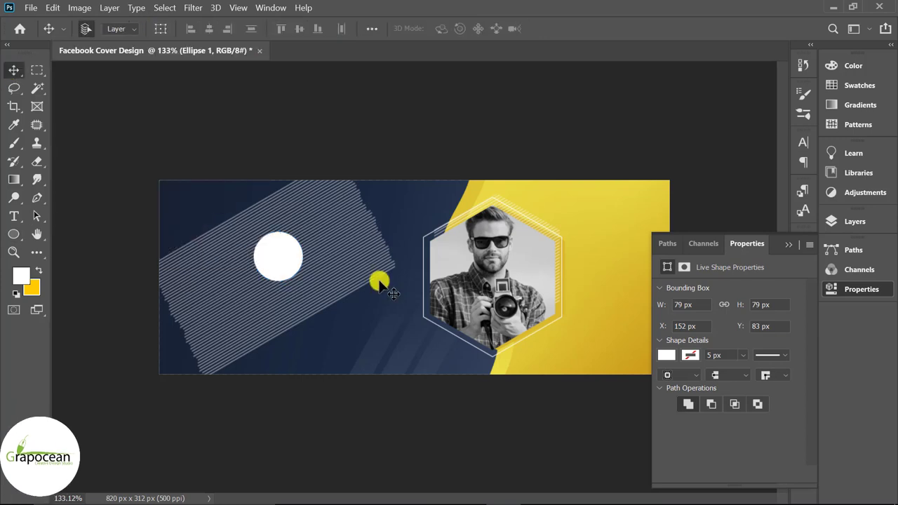
Rotate the Shape 2 copy 7 stripe pattern to about 57°.
left_click(854, 221)
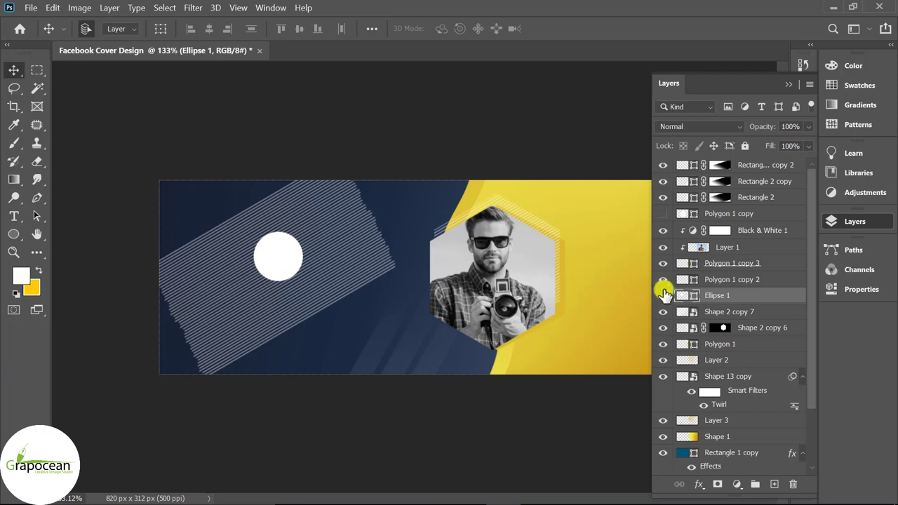
left_click(663, 312)
left_click(722, 311)
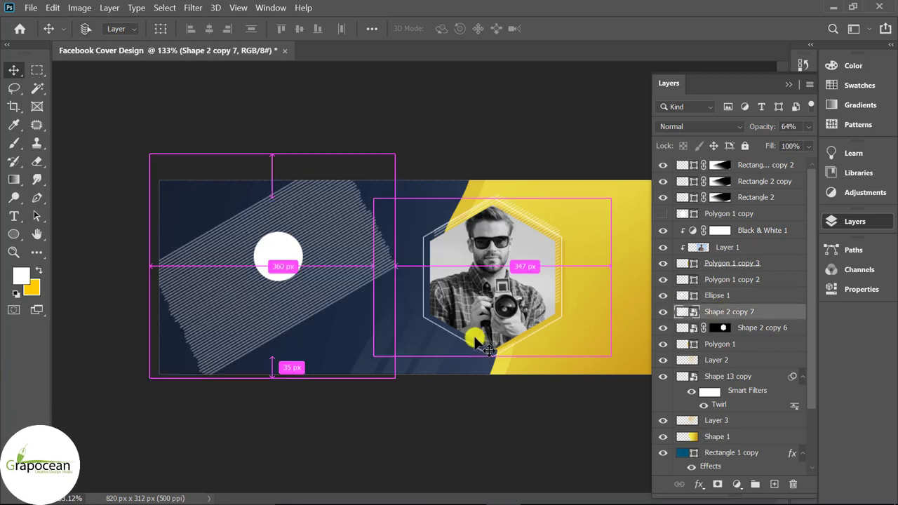
key("ctrl+t")
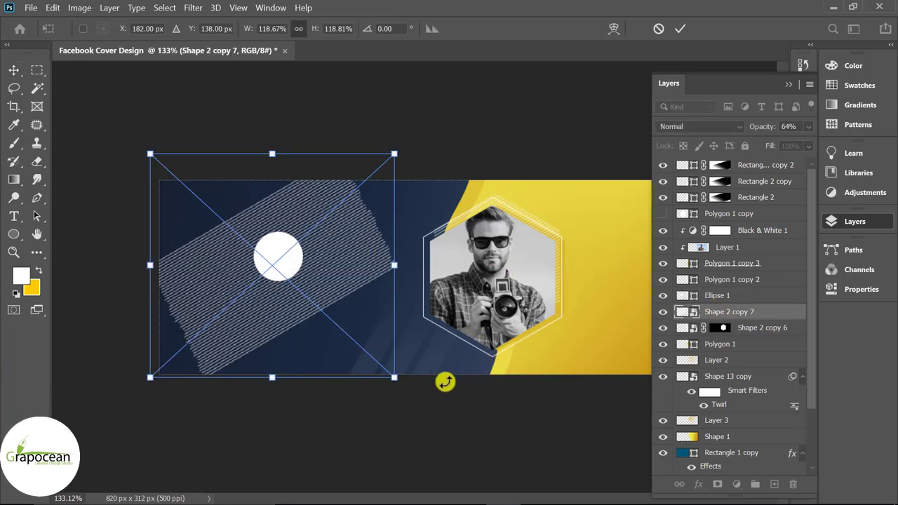
left_click_drag(443, 381, 296, 414)
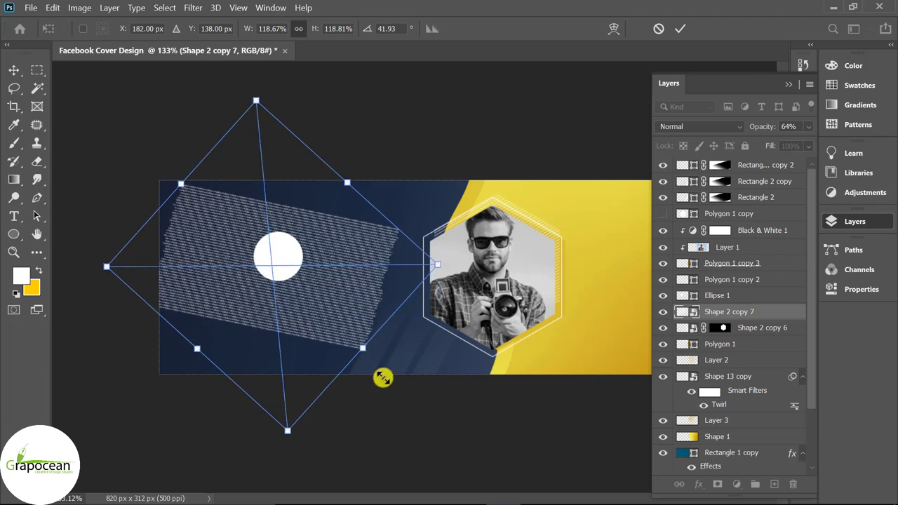
left_click_drag(286, 459, 241, 454)
left_click(679, 28)
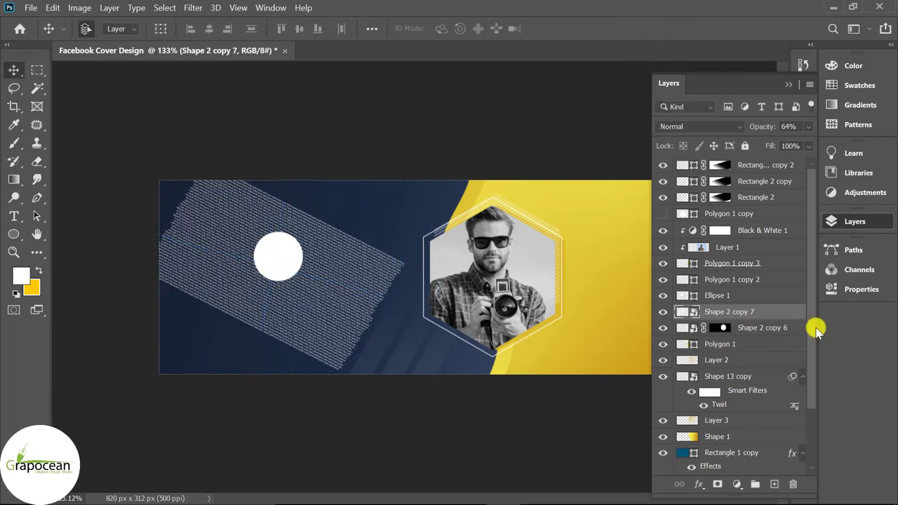
Add a layer mask to Ellipse 1 and hide the large Shape 2 copy 7 stripe block.
left_click(729, 295)
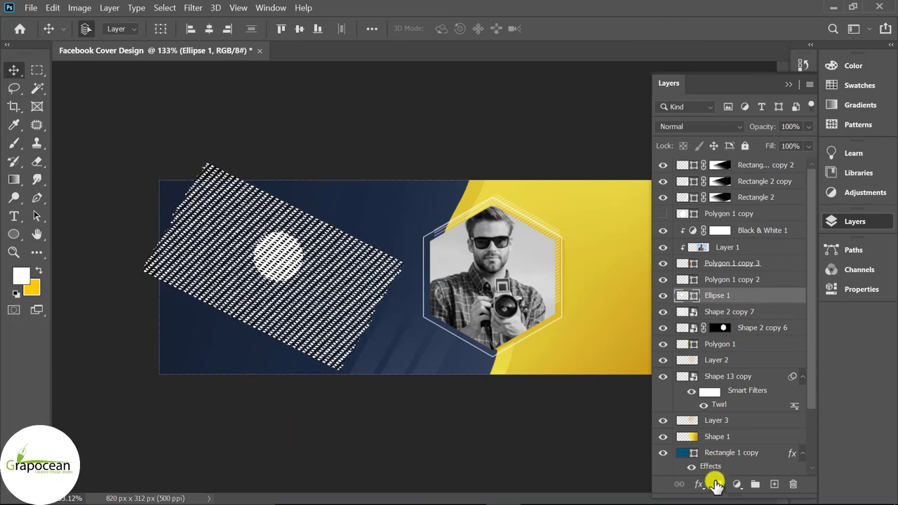
left_click(716, 484)
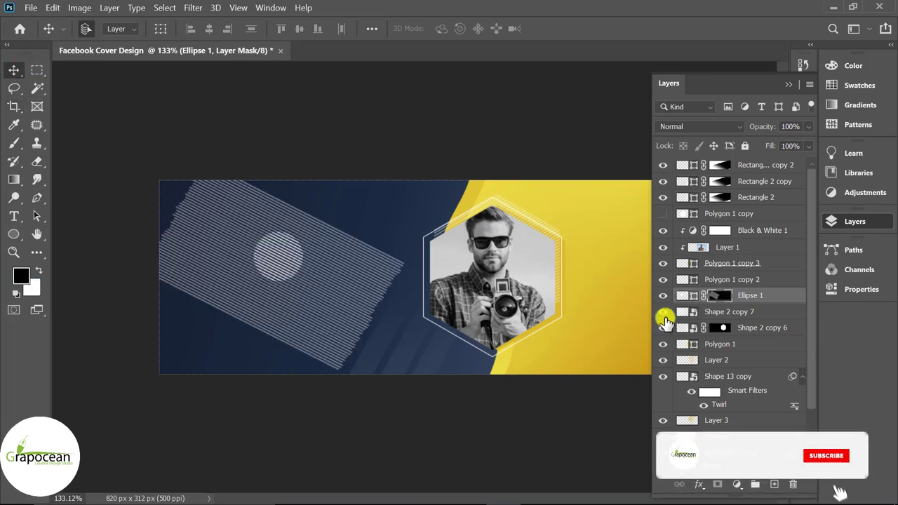
left_click(662, 312)
scroll(321, 265, "up", 2)
scroll(280, 260, "up", 2)
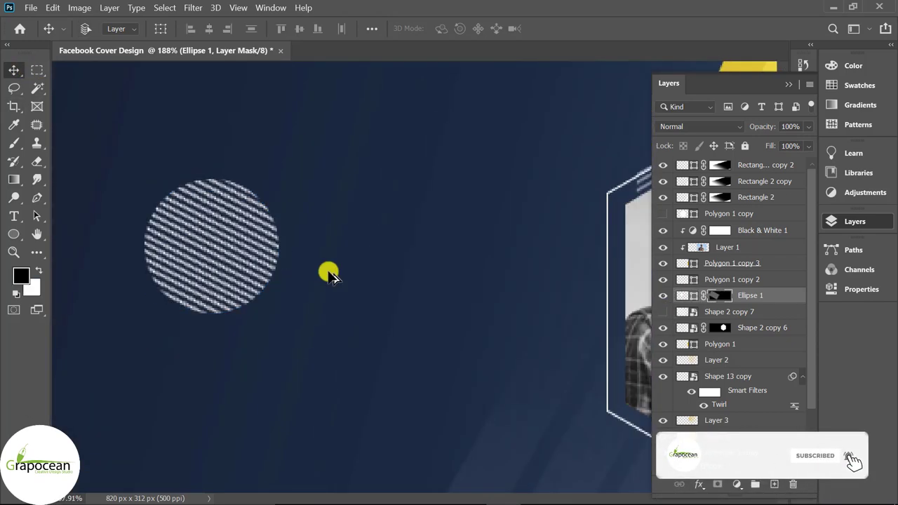
scroll(327, 273, "down", 5)
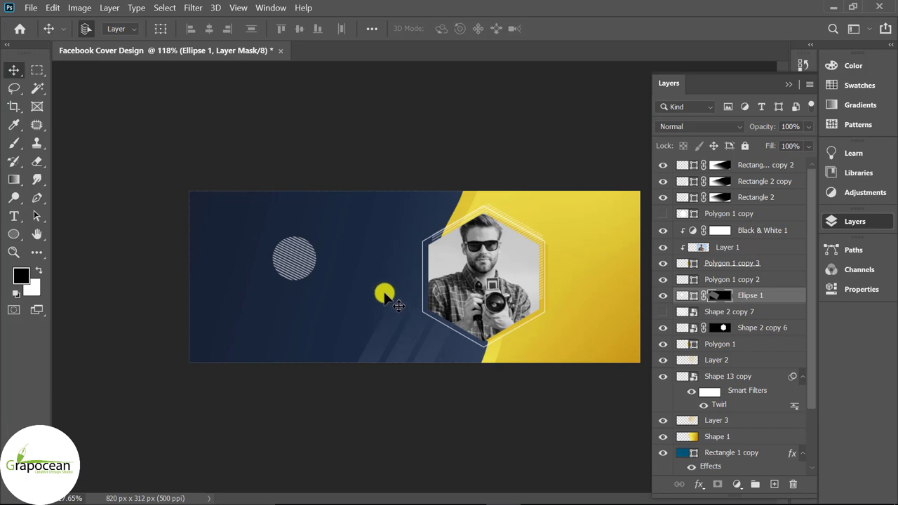
Set the hatched circle to 23% opacity, rotate it about 25°, and move it beside the hexagon.
left_click(807, 126)
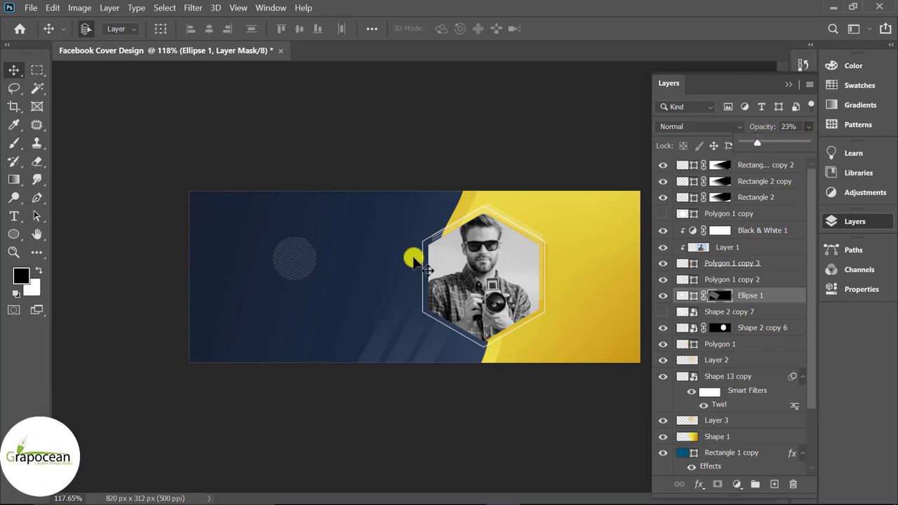
key("ctrl+t")
left_click_drag(299, 311, 321, 315)
mouse_move(296, 260)
left_mouse_down()
mouse_move(391, 279)
mouse_move(381, 245)
mouse_move(386, 201)
mouse_move(567, 252)
mouse_move(567, 283)
mouse_move(565, 224)
mouse_move(413, 266)
mouse_move(426, 336)
mouse_move(393, 239)
left_mouse_up()
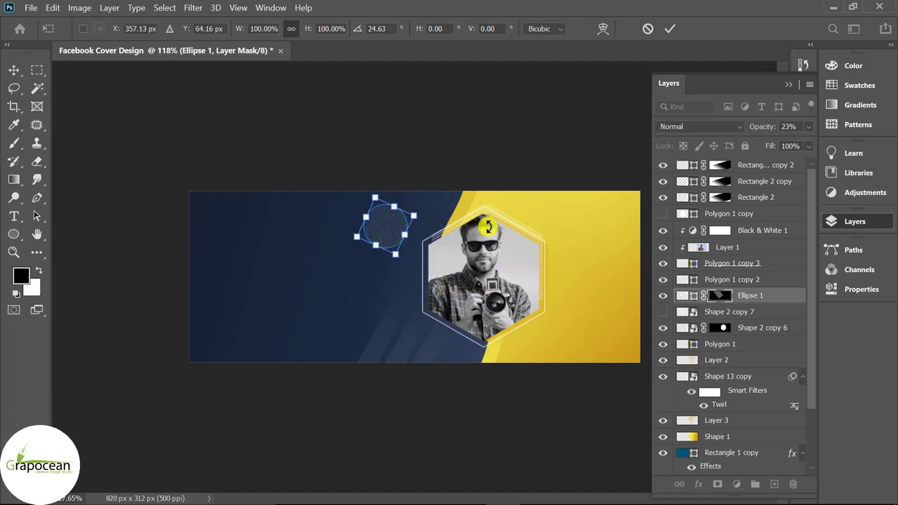
left_click(670, 28)
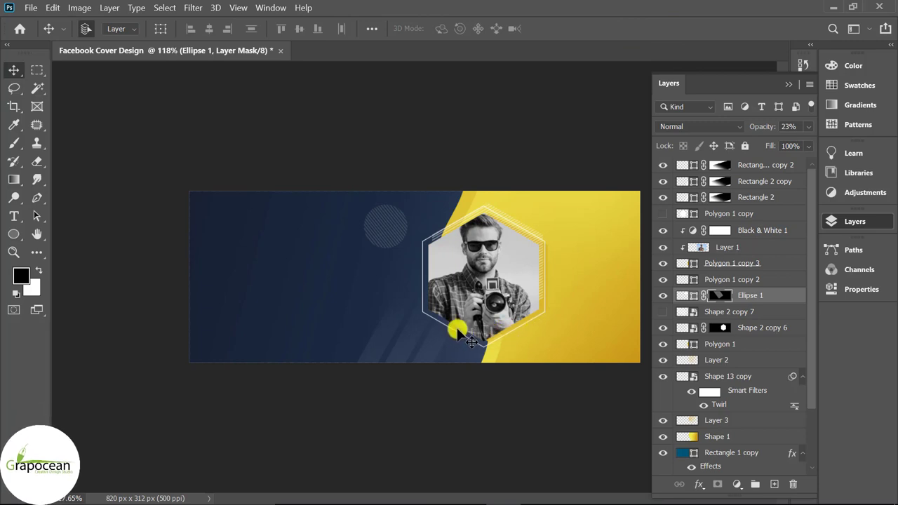
Draw a thin 215×3 px white rectangle, Rectangle 3, at the navy area's upper left.
left_click(762, 167)
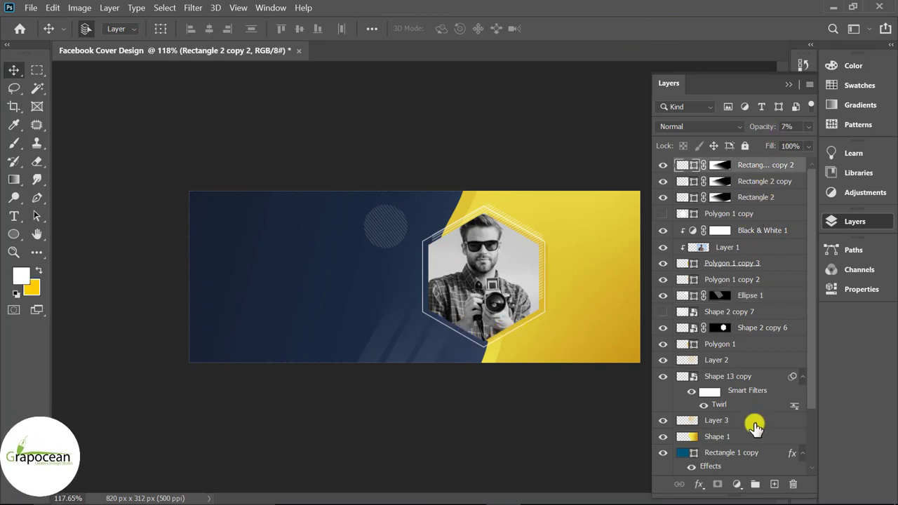
left_click(774, 484)
right_click(15, 234)
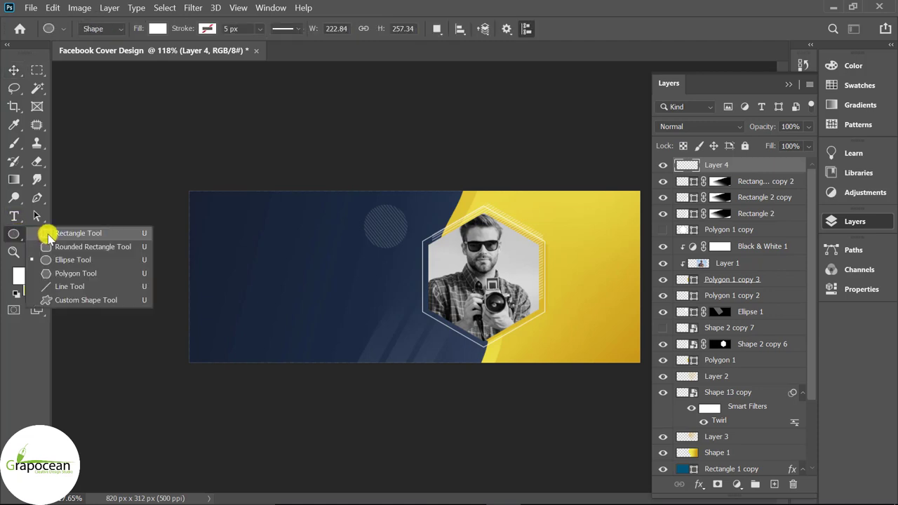
left_click(82, 234)
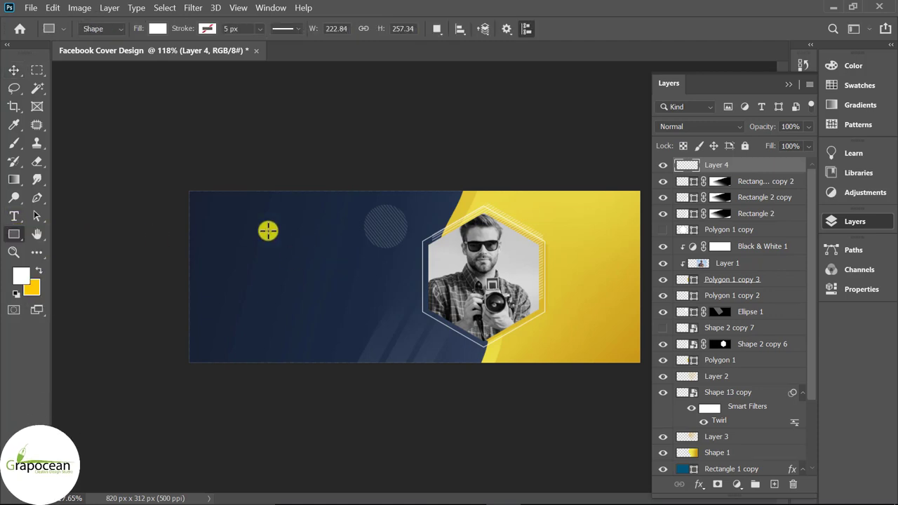
left_click_drag(322, 216, 397, 210)
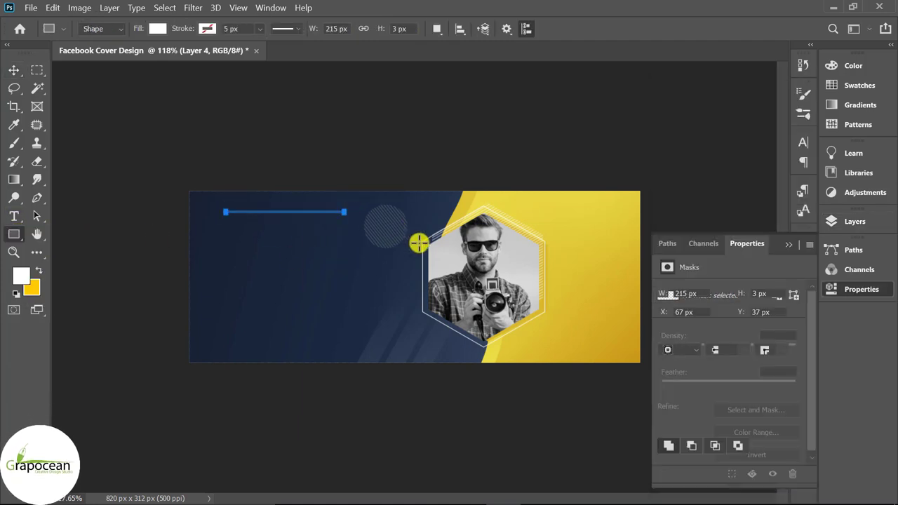
left_click(116, 162)
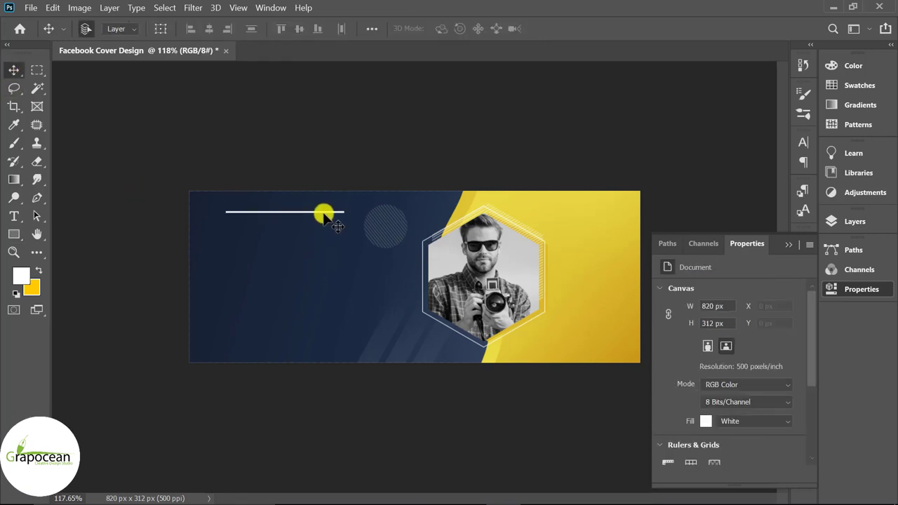
left_click_drag(324, 212, 331, 217)
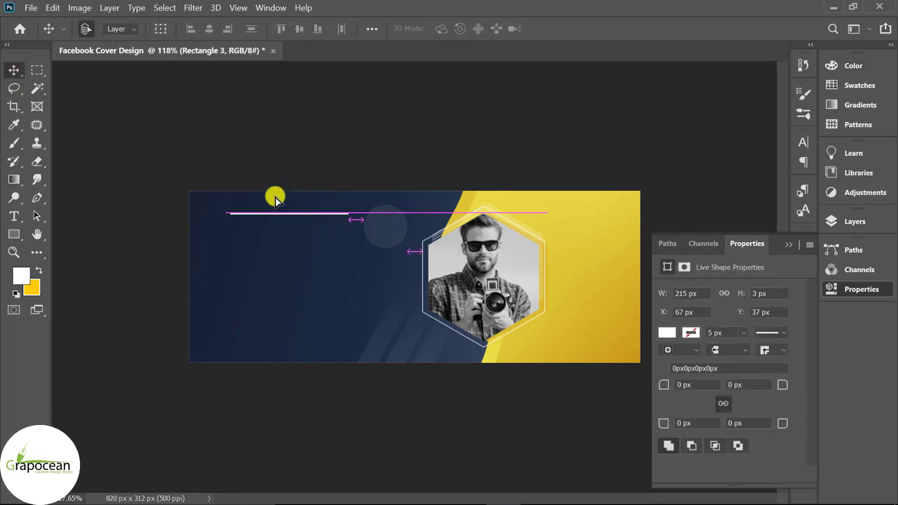
key("ctrl+0")
left_click(805, 246)
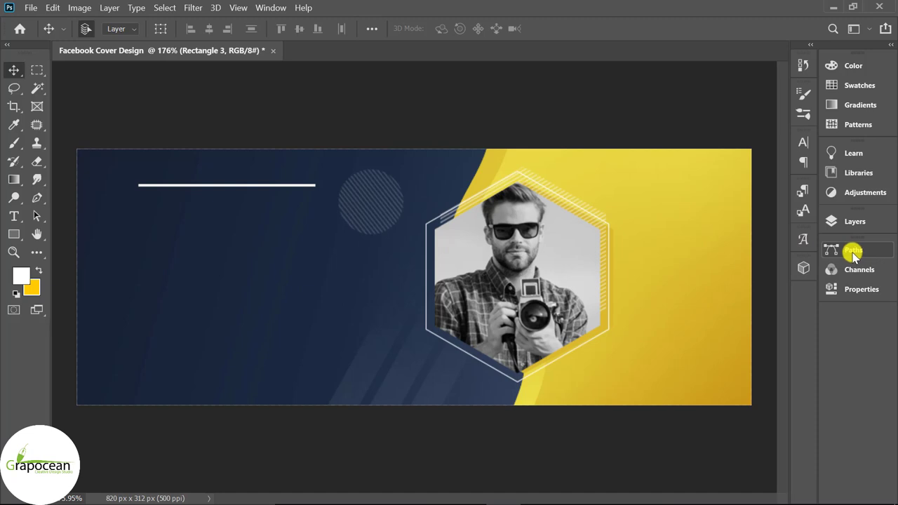
Move the white line down to the middle left and convert it to a Smart Object for Wave.
left_click_drag(273, 203, 296, 301)
left_click(194, 8)
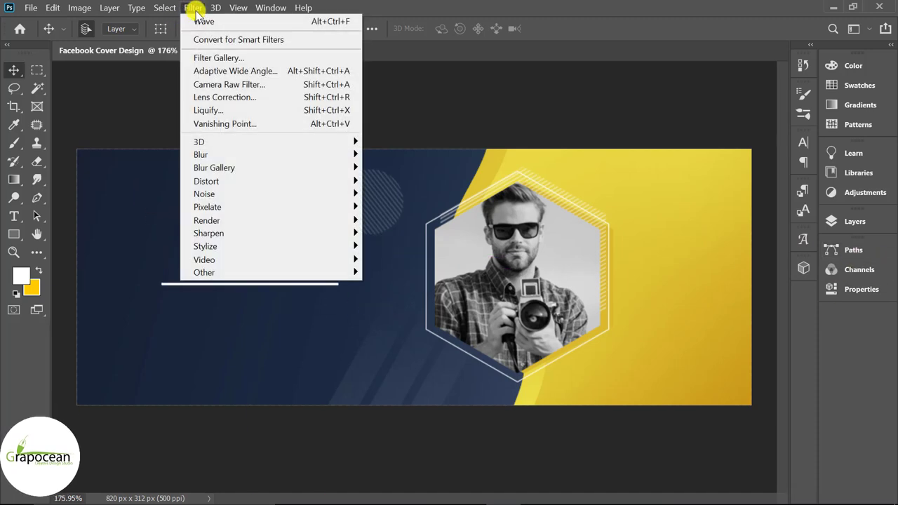
mouse_move(269, 181)
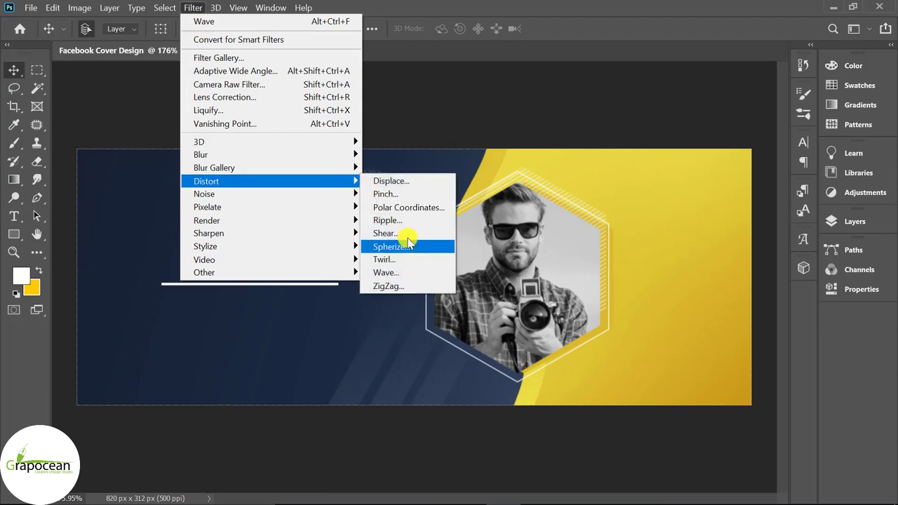
left_click(411, 273)
left_click(500, 210)
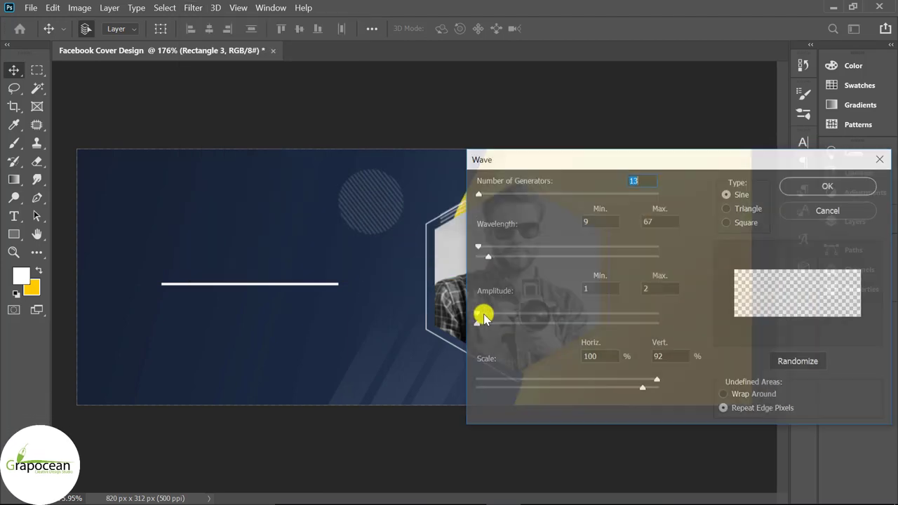
Set Wave to 1 generator, wavelength 5–71, amplitude 1–44, scale 79%/67%.
left_click_drag(488, 259, 428, 264)
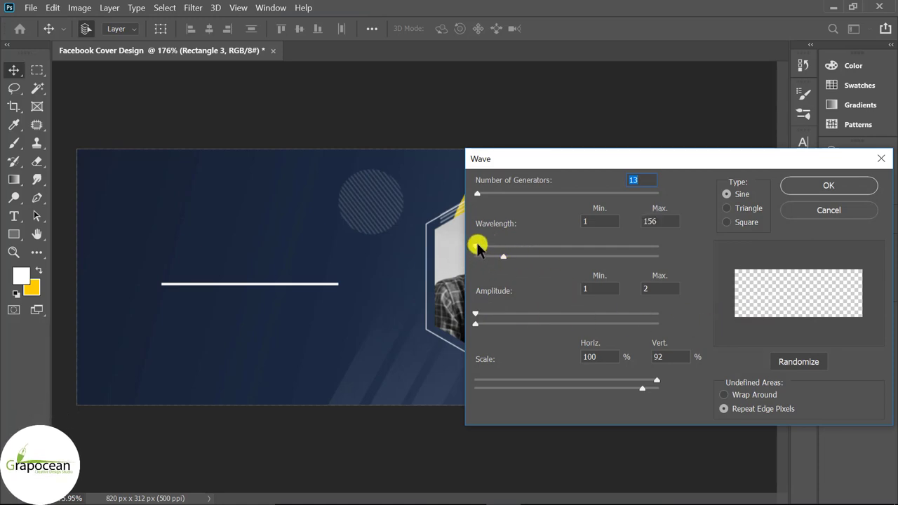
left_click_drag(476, 245, 486, 246)
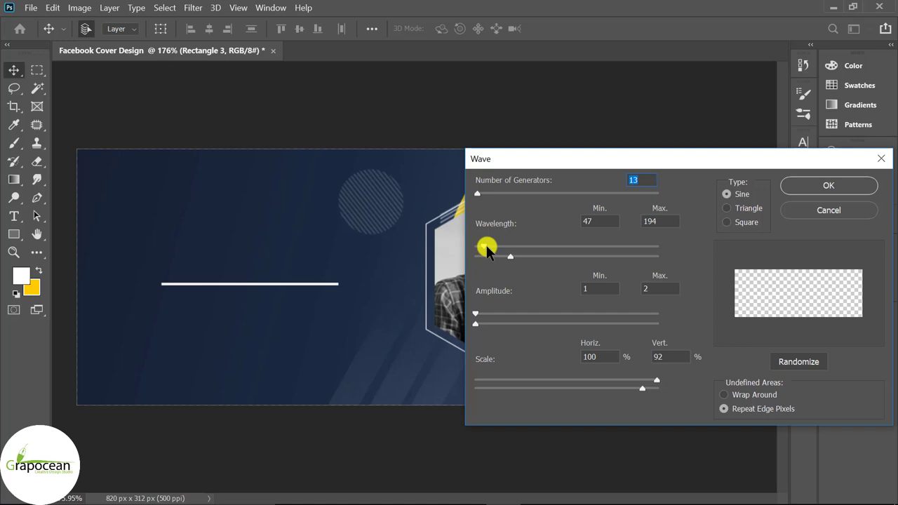
left_click_drag(471, 321, 475, 314)
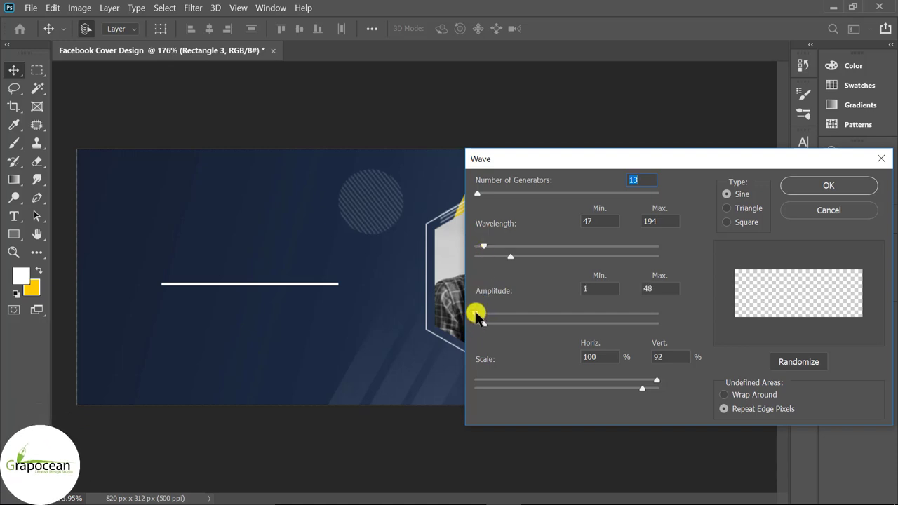
left_click_drag(484, 327, 479, 325)
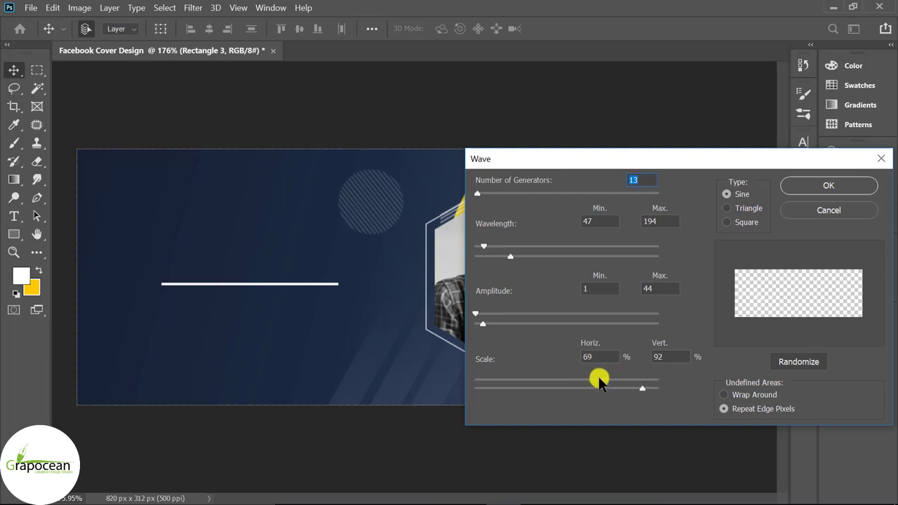
mouse_move(598, 379)
left_mouse_down()
mouse_move(648, 381)
mouse_move(617, 379)
left_mouse_up()
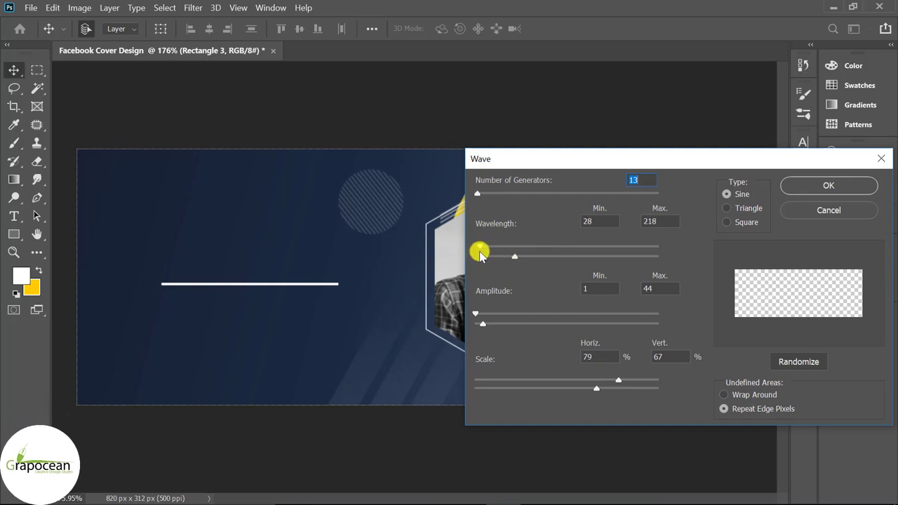
left_click_drag(479, 251, 475, 245)
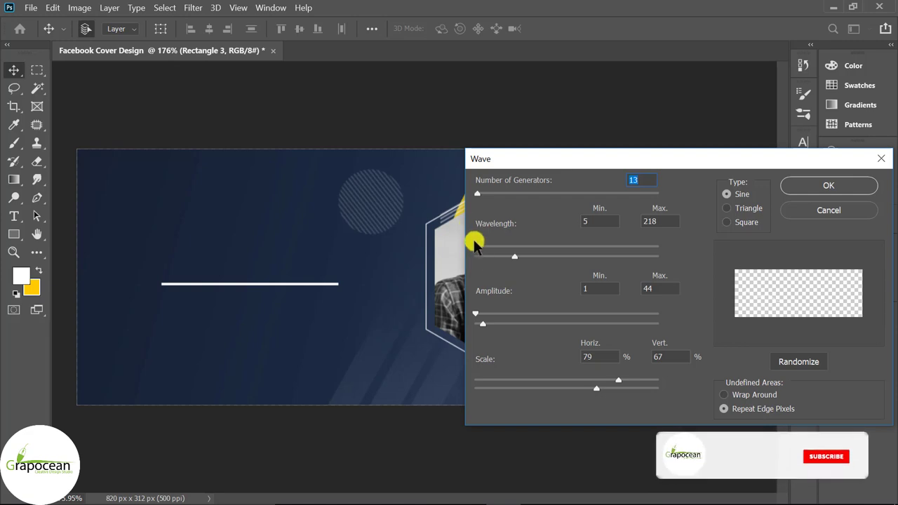
left_click_drag(479, 200, 480, 202)
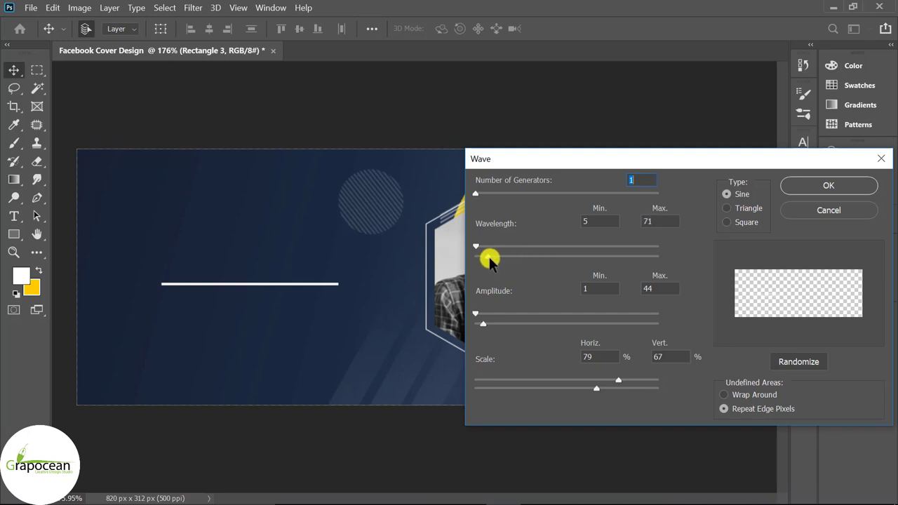
Apply the Wave filter and shorten the wavy line to about 190 px.
left_click(805, 185)
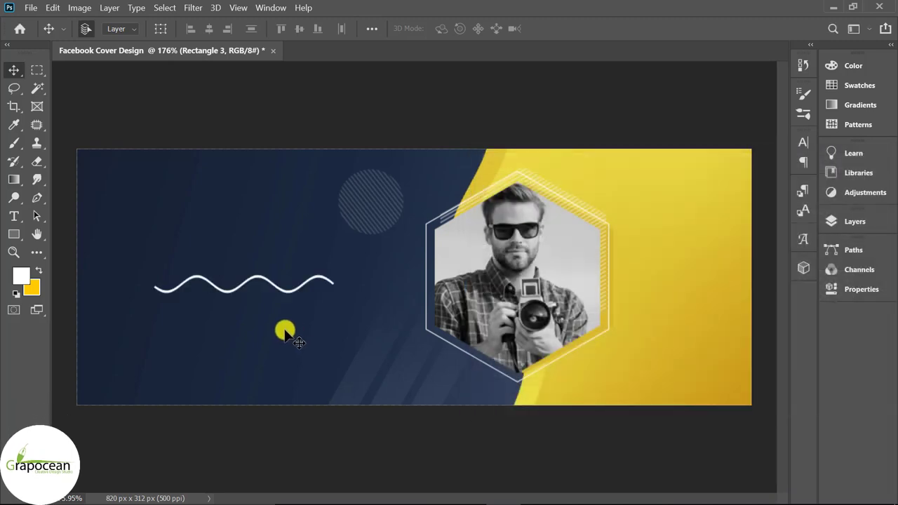
key("ctrl+t")
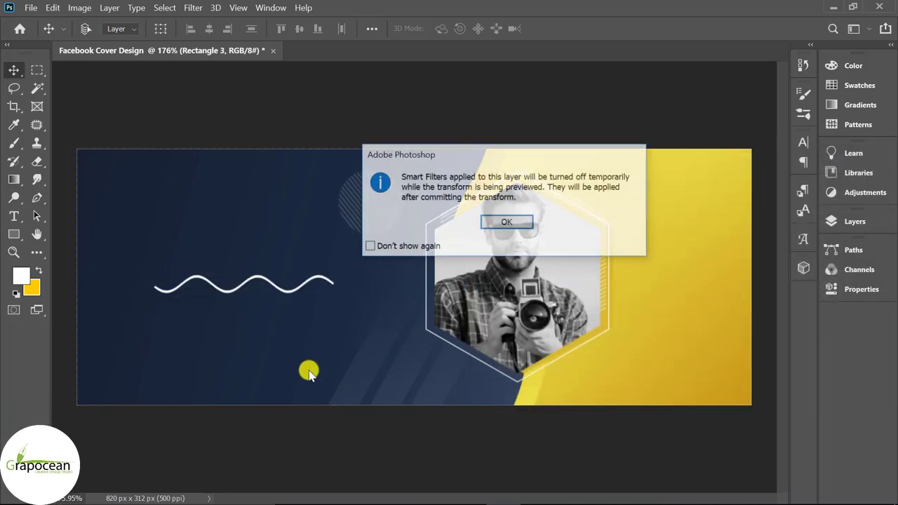
left_click(506, 223)
scroll(345, 292, "up", 5)
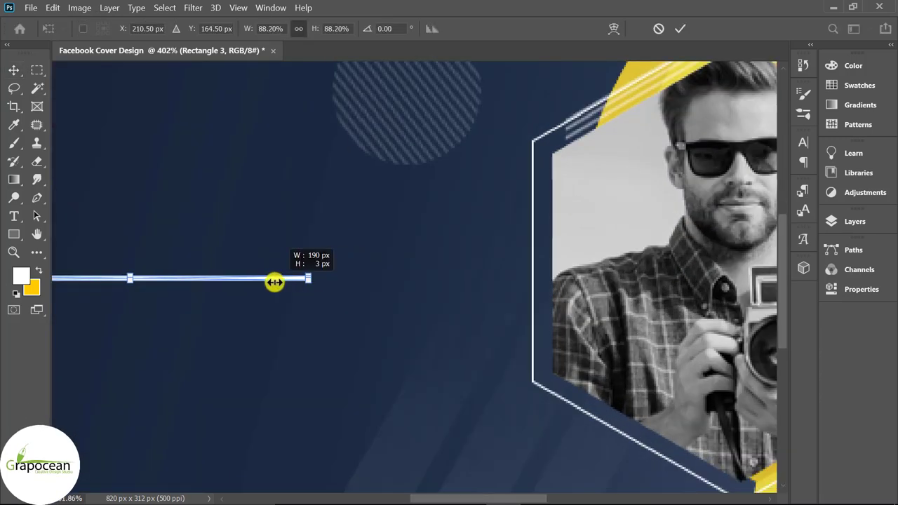
left_click_drag(274, 282, 194, 283)
left_click(679, 28)
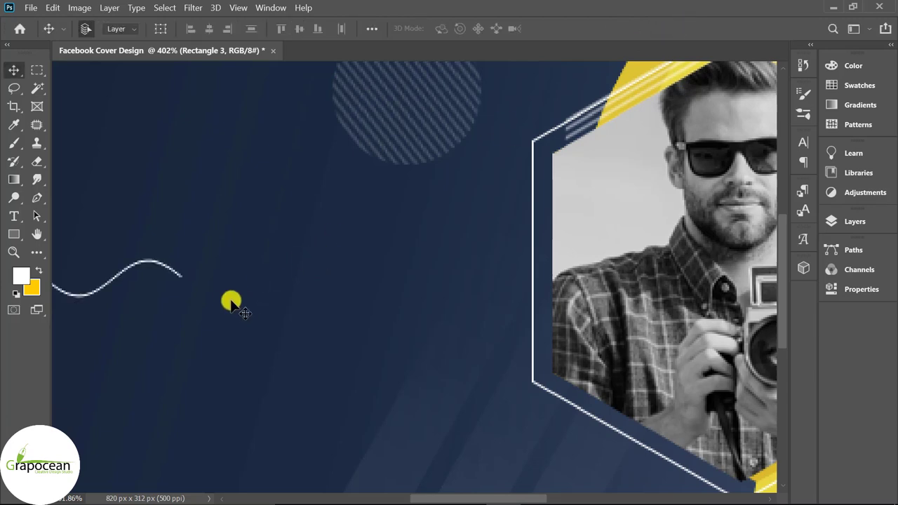
Move the wavy line higher on the cover.
scroll(231, 302, "down", 4)
scroll(275, 325, "down", 3)
scroll(274, 325, "up", 3)
scroll(251, 295, "up", 3)
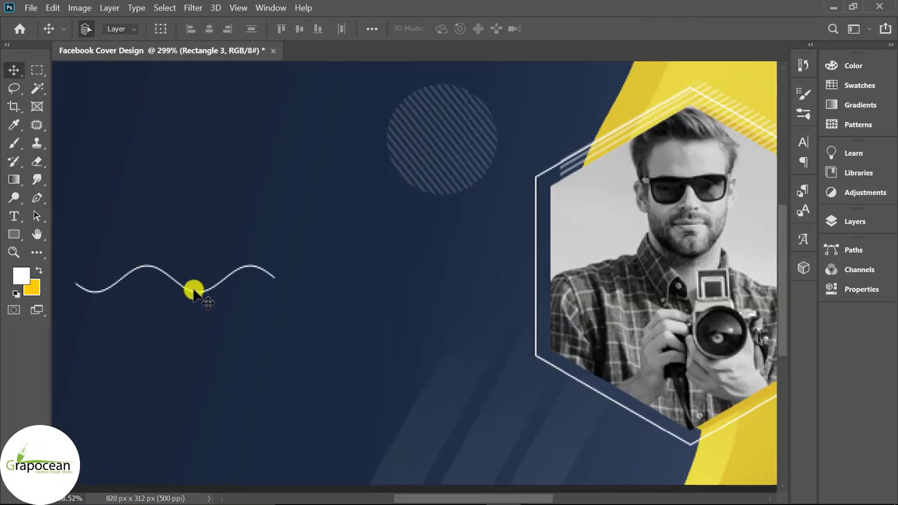
mouse_move(194, 293)
left_mouse_down()
mouse_move(230, 136)
mouse_move(263, 143)
mouse_move(258, 164)
left_mouse_up()
scroll(266, 151, "up", 2)
key("F7")
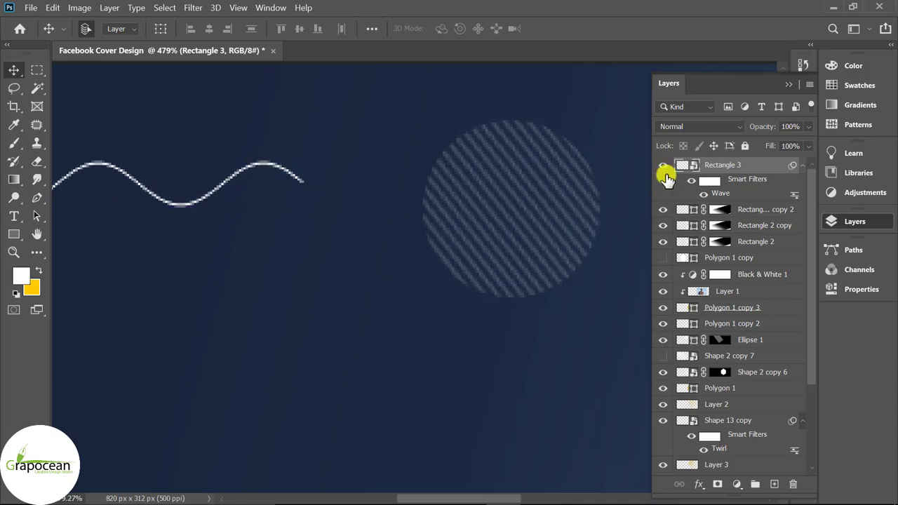
Duplicate Rectangle 3 and place the copy end to end with the original wave.
right_click(663, 168)
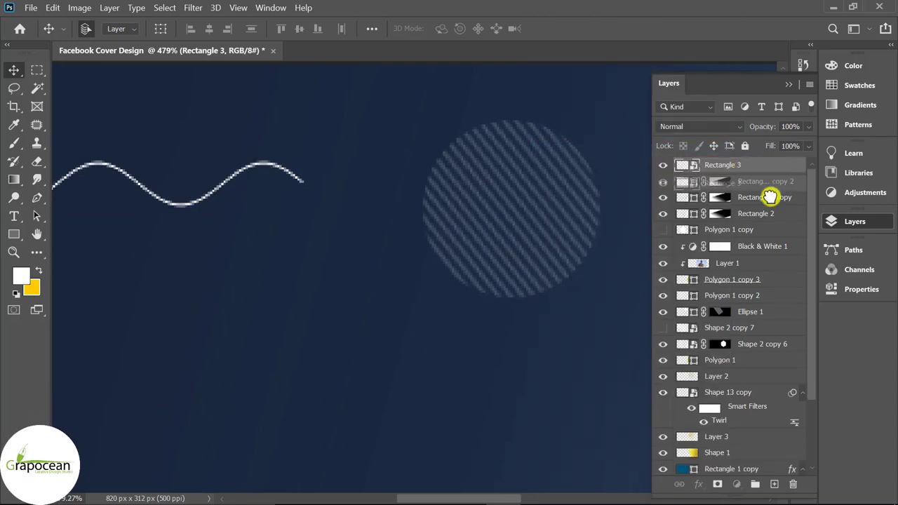
left_click_drag(738, 162, 774, 483)
left_click_drag(273, 168, 595, 156)
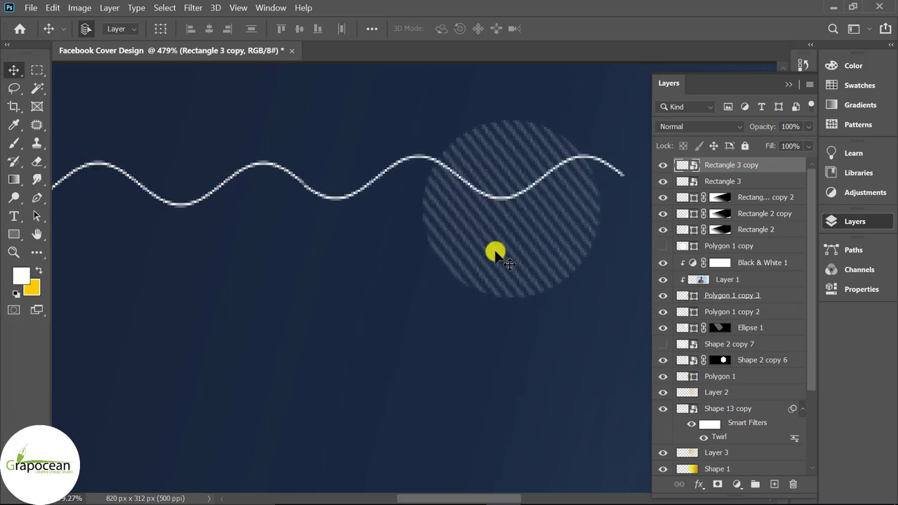
scroll(495, 254, "down", 4, "alt")
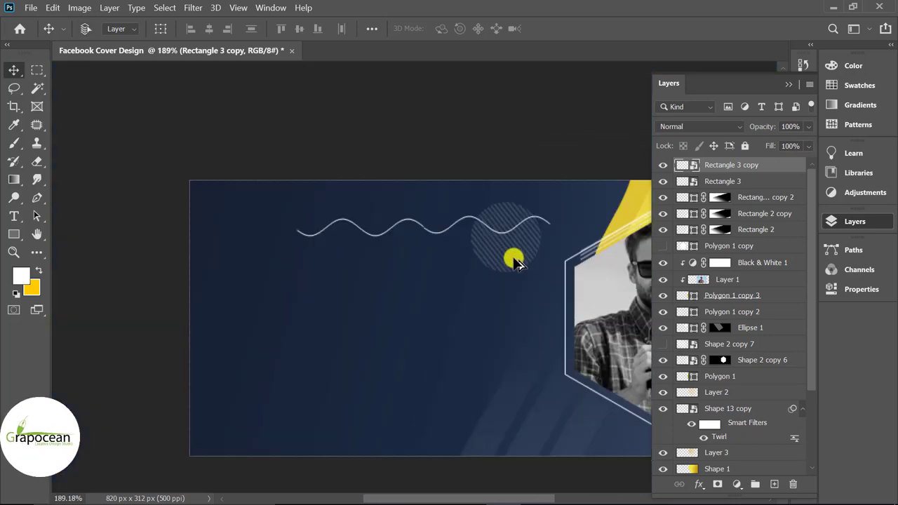
Combine the two wave layers into a Smart Object, shrink it to about a third, and move it left.
right_click(758, 169)
left_click(615, 146)
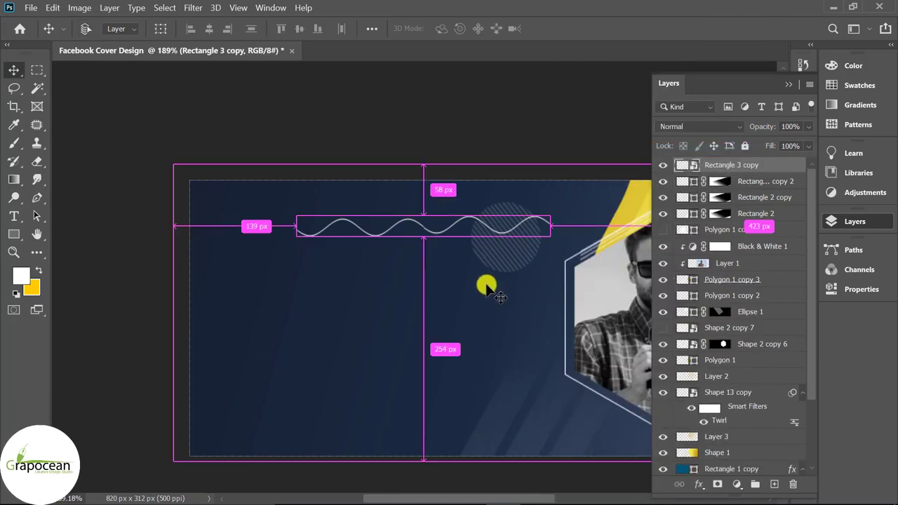
key("ctrl+t")
left_click_drag(538, 239, 491, 244)
scroll(491, 245, "up", 2, "alt")
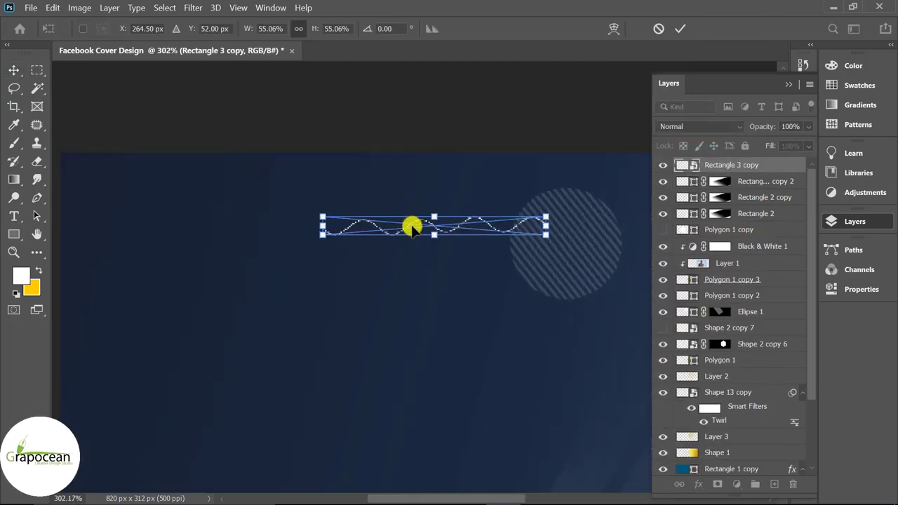
mouse_move(411, 227)
left_mouse_down()
mouse_move(375, 202)
mouse_move(311, 203)
left_mouse_up()
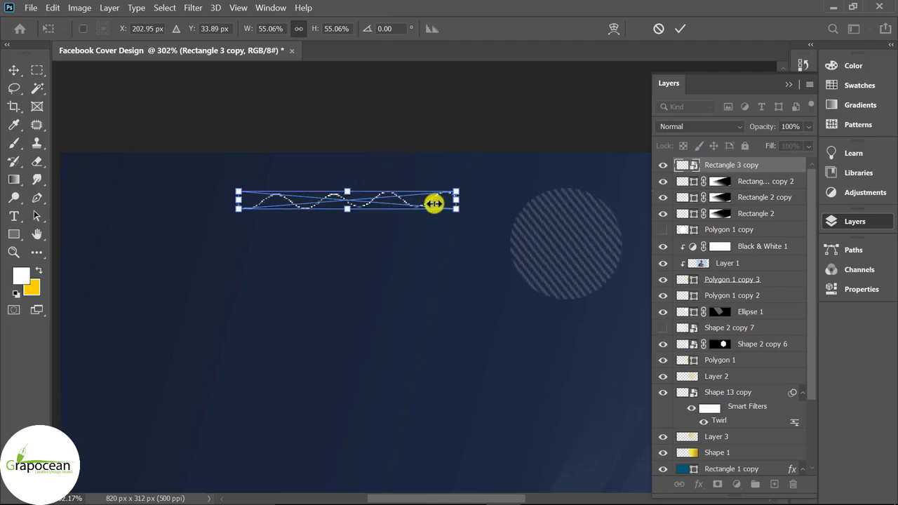
left_click_drag(456, 201, 419, 201)
left_click(680, 28)
Narrow the small wave to about a quarter of its width.
scroll(370, 260, "down", 1, "alt")
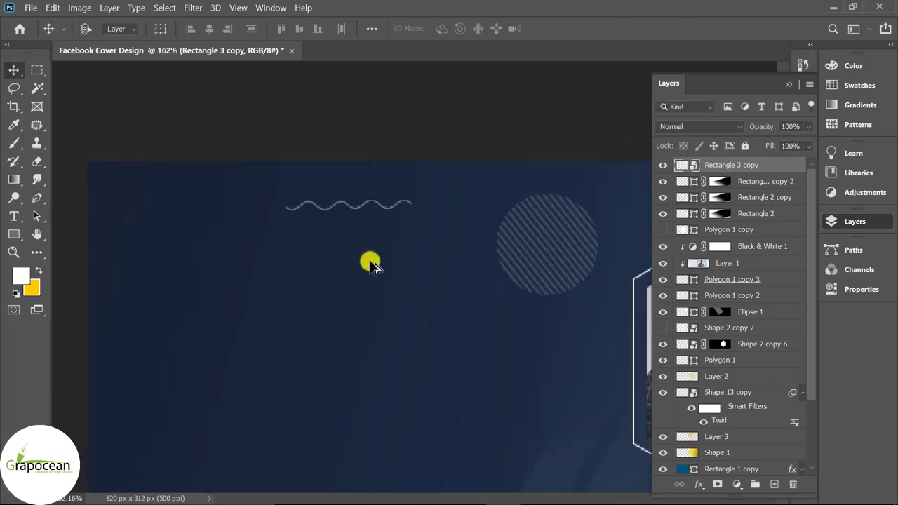
scroll(210, 178, "down", 4, "alt")
scroll(295, 188, "up", 5, "alt")
scroll(295, 188, "up", 1, "alt")
key("ctrl+t")
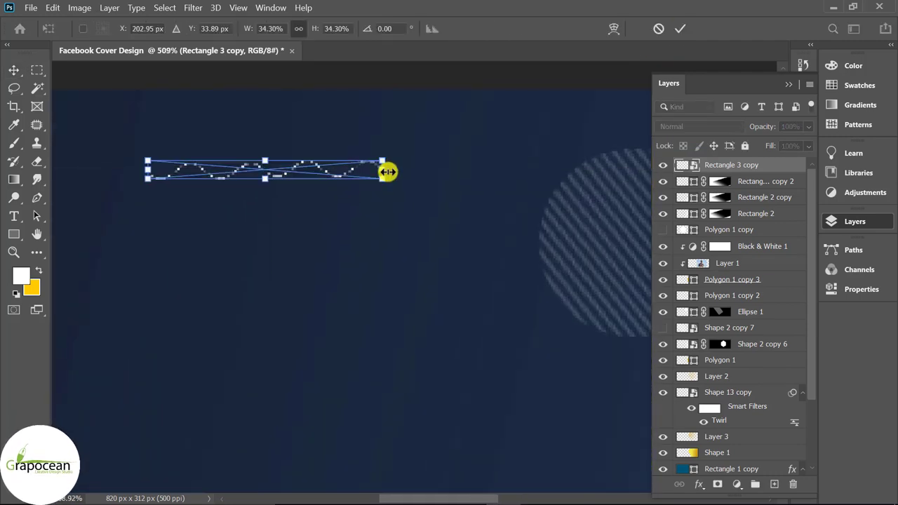
left_click_drag(387, 176, 321, 176)
left_click(680, 28)
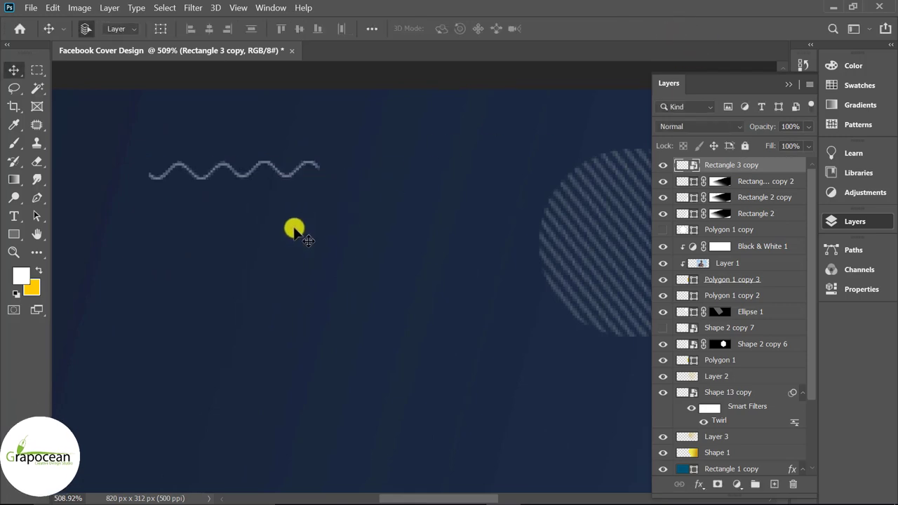
Try a tilted duplicate of the wave, then delete the extra copy and cancel the rotations.
scroll(410, 254, "down", 5)
scroll(436, 225, "up", 4)
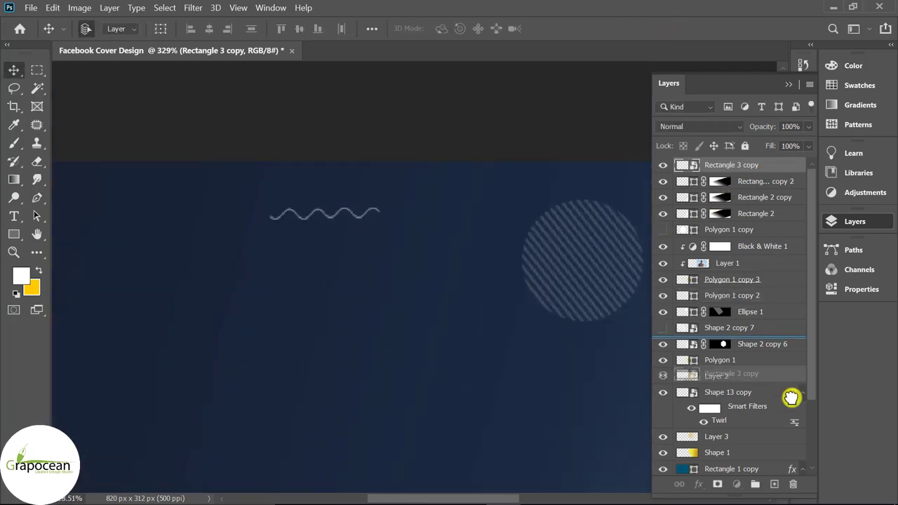
left_click_drag(774, 166, 774, 484)
left_click_drag(327, 208, 337, 226)
key("ctrl+t")
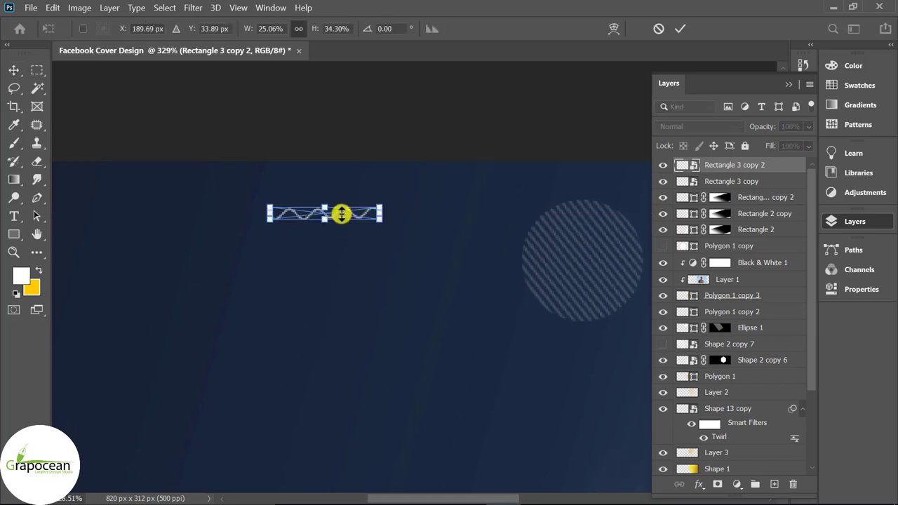
scroll(344, 214, "up", 3, "alt")
left_click_drag(464, 224, 468, 229)
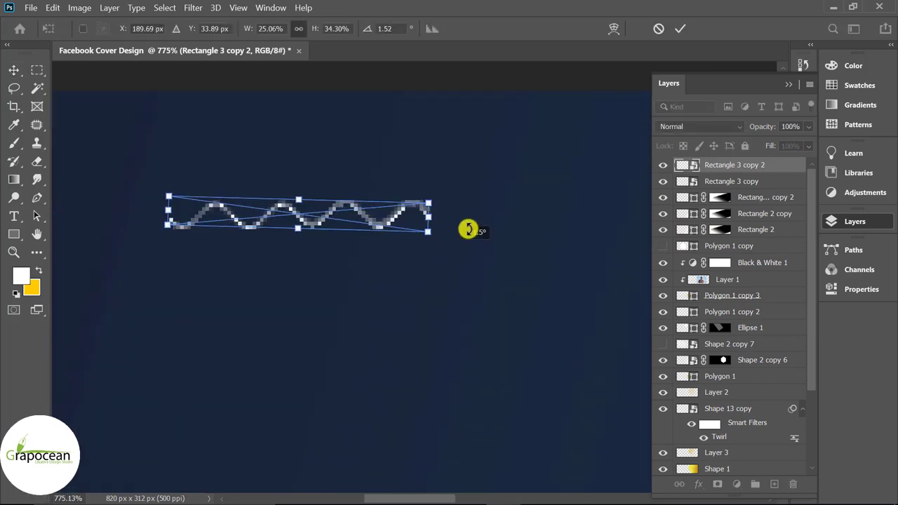
left_click(657, 28)
key("Delete")
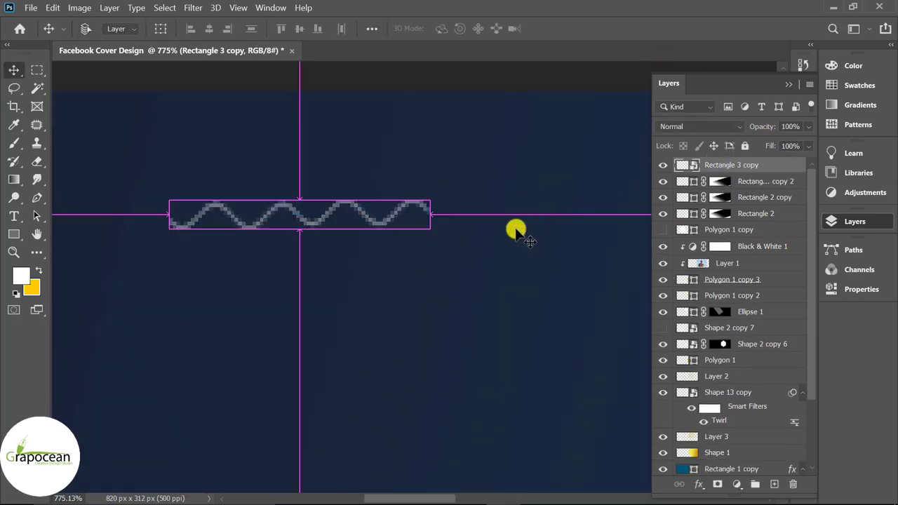
key("ctrl+t")
left_click_drag(499, 256, 517, 259)
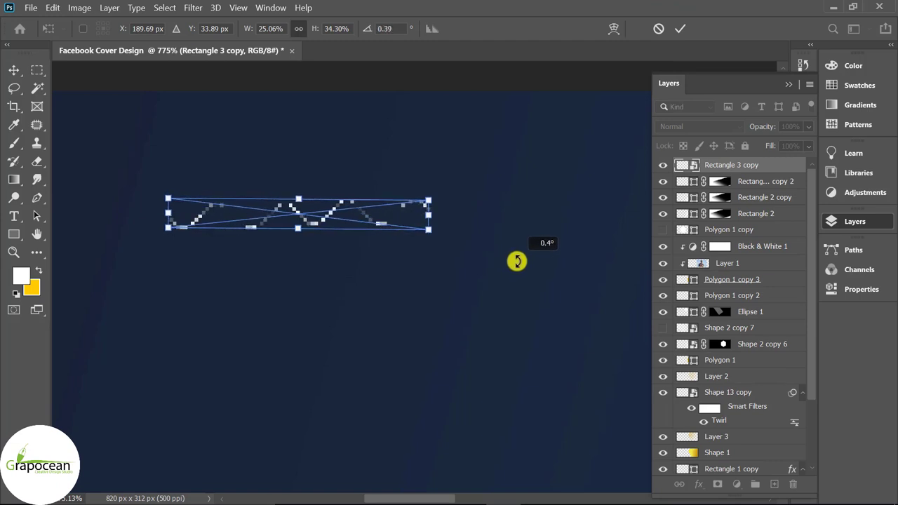
left_click(658, 28)
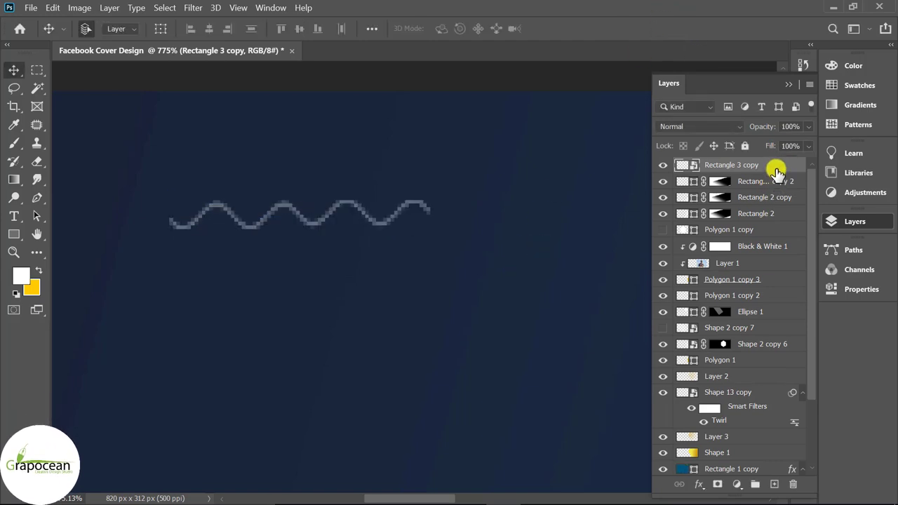
Stack three wave copies nudged downward, merge them, and duplicate the triple-wave accent.
left_click_drag(777, 172, 774, 484)
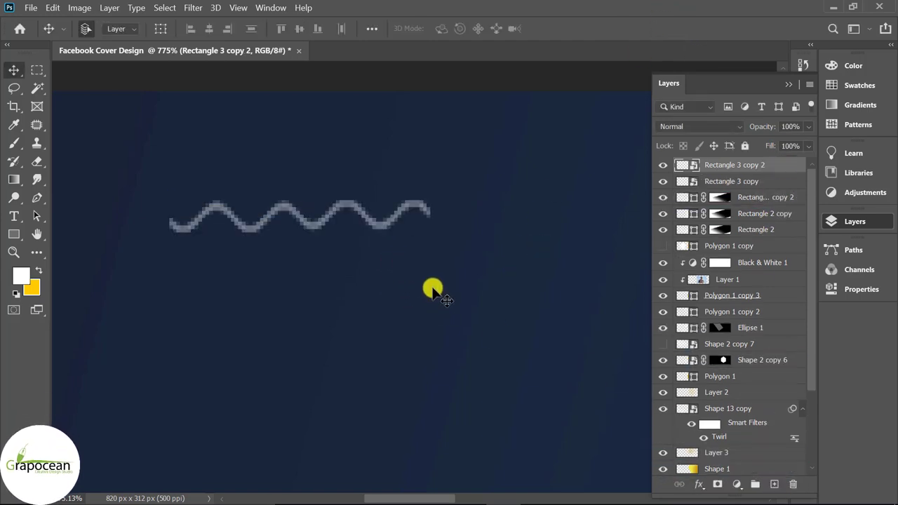
key("Down")
key("Down")
key("Down")
key("Down")
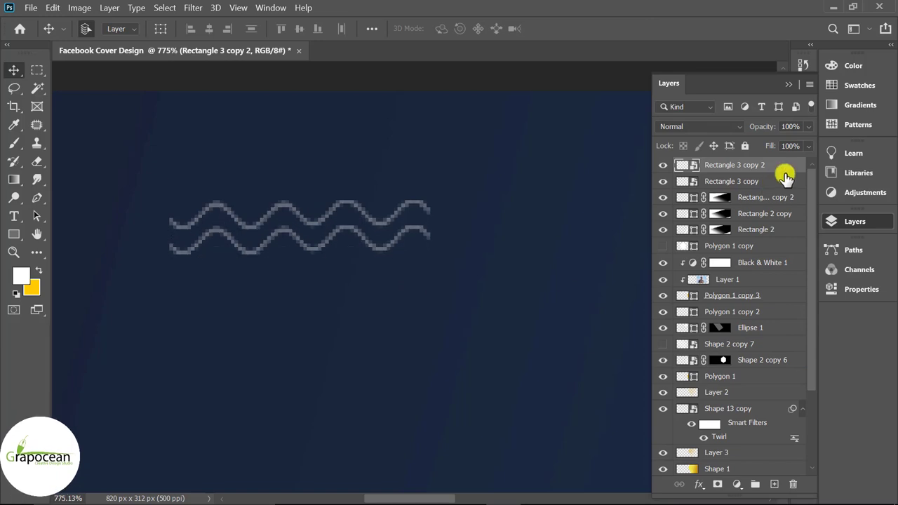
left_click_drag(784, 177, 774, 484)
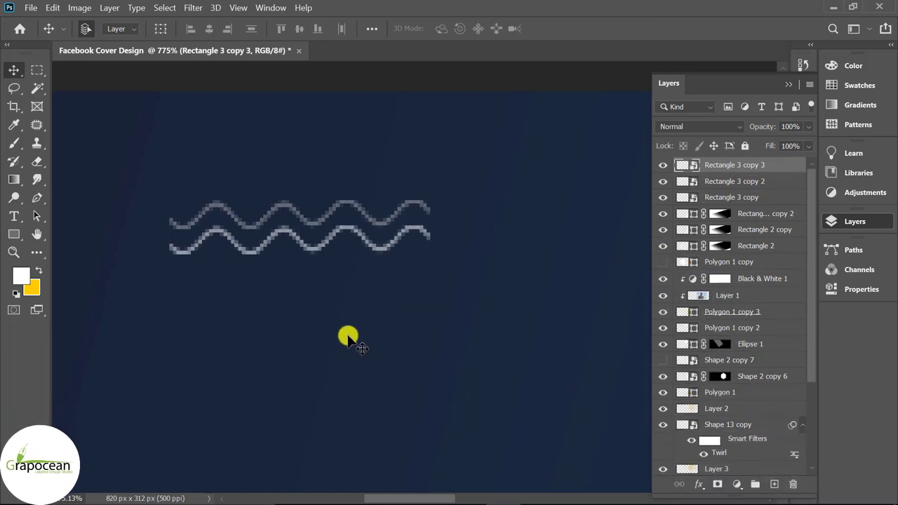
key("Down")
key("Down")
key("Down")
key("Down")
scroll(431, 357, "down", 5)
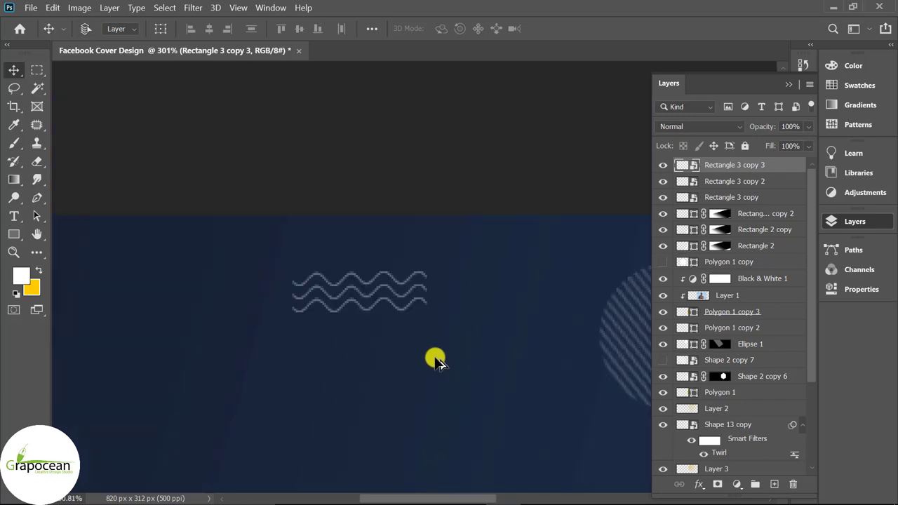
scroll(434, 359, "down", 5)
key("ctrl+e")
key("ctrl+j")
scroll(392, 379, "down", 1)
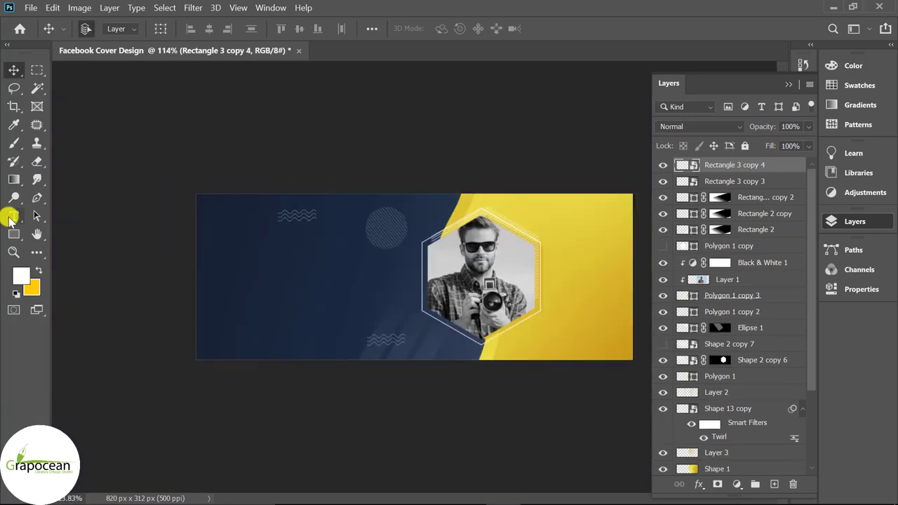
Add 'Photographer' at the navy left in white Sofia Pro UltraLight.
left_click(12, 216)
left_click(282, 263)
type("Photographer")
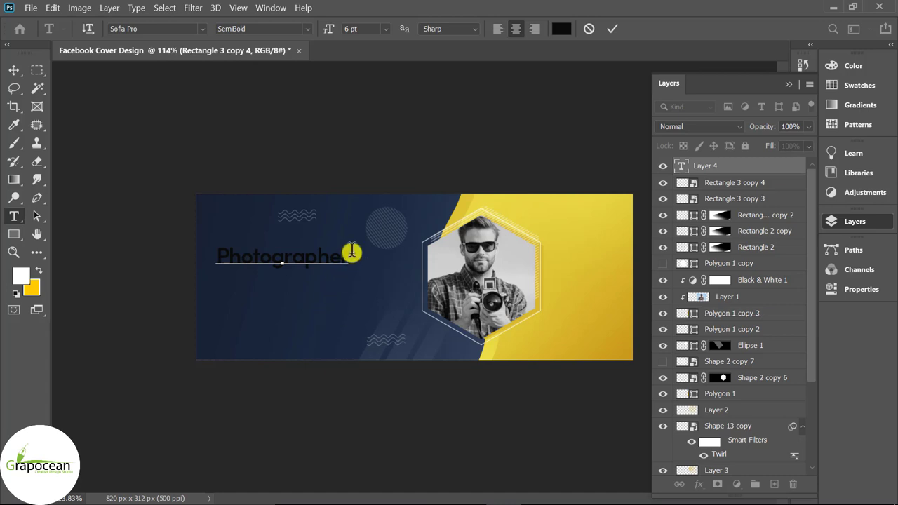
left_click_drag(351, 253, 215, 256)
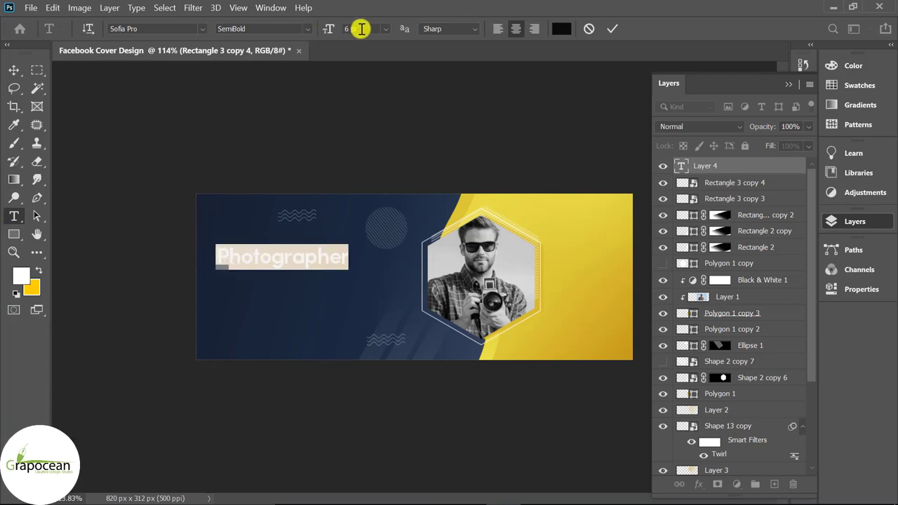
left_click(306, 29)
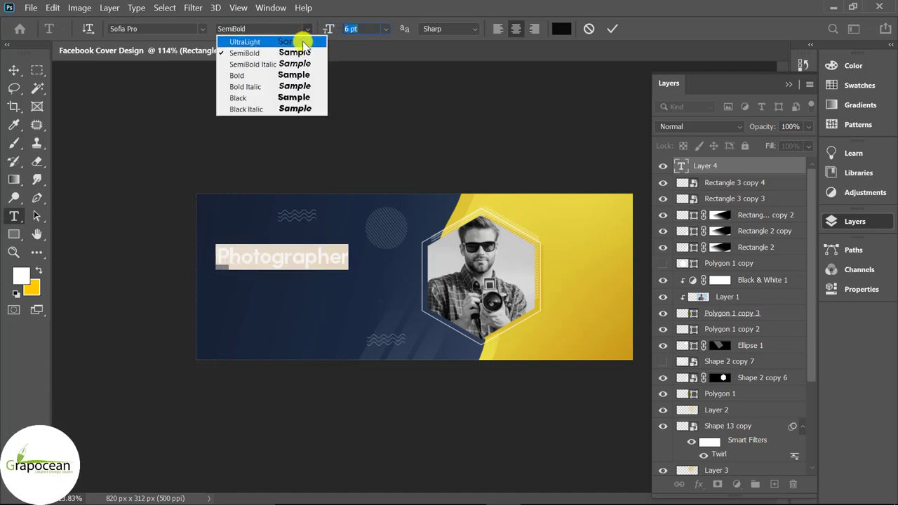
left_click(302, 38)
type("4")
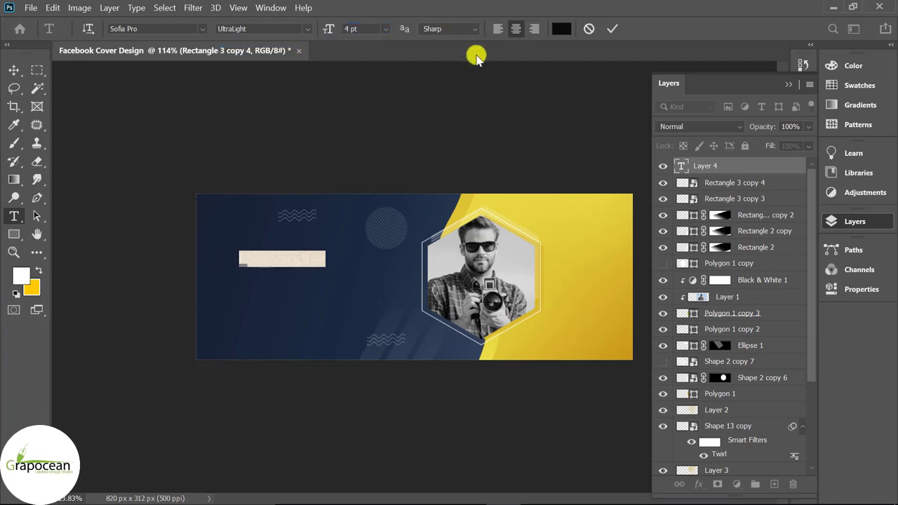
left_click(563, 28)
left_click_drag(385, 315, 154, 166)
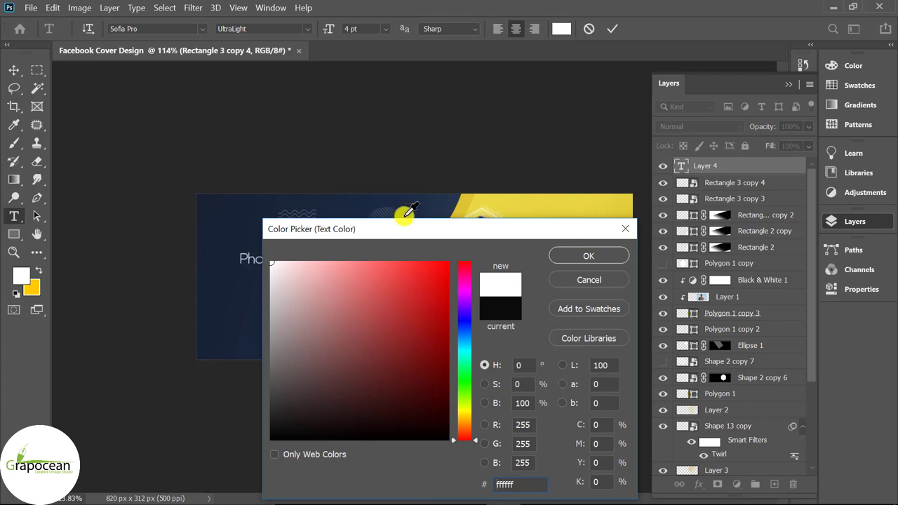
left_click_drag(427, 224, 655, 316)
left_click(816, 347)
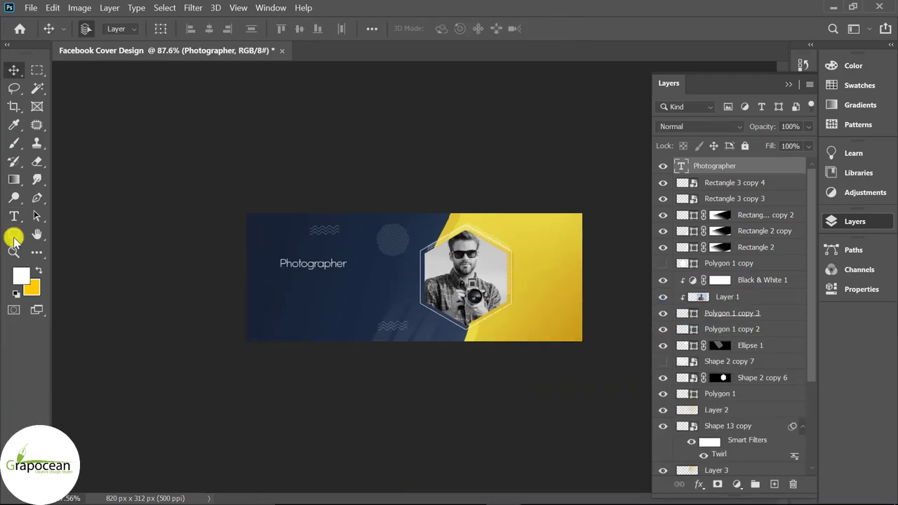
Duplicate the Photographer text just below and clear the copy's text for a second line.
scroll(330, 274, "up", 3)
left_click_drag(351, 260, 350, 290)
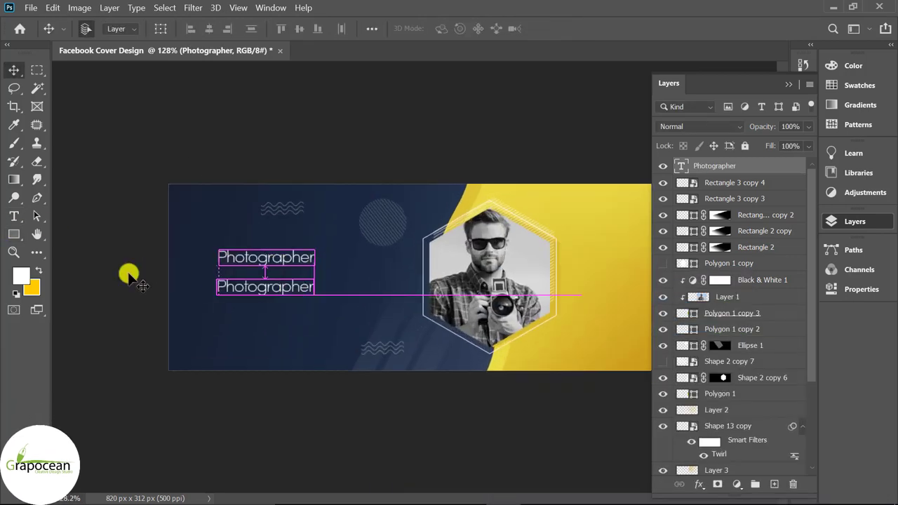
left_click(14, 215)
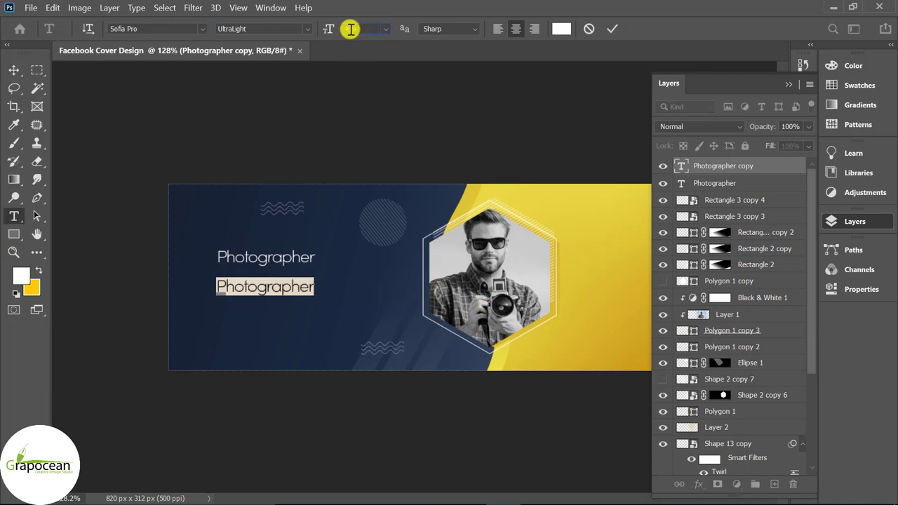
type("40")
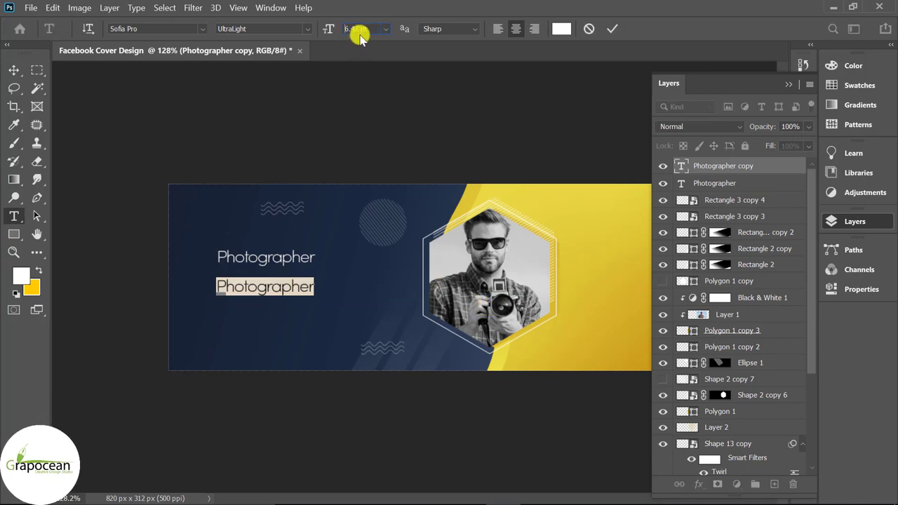
key("BackSpace")
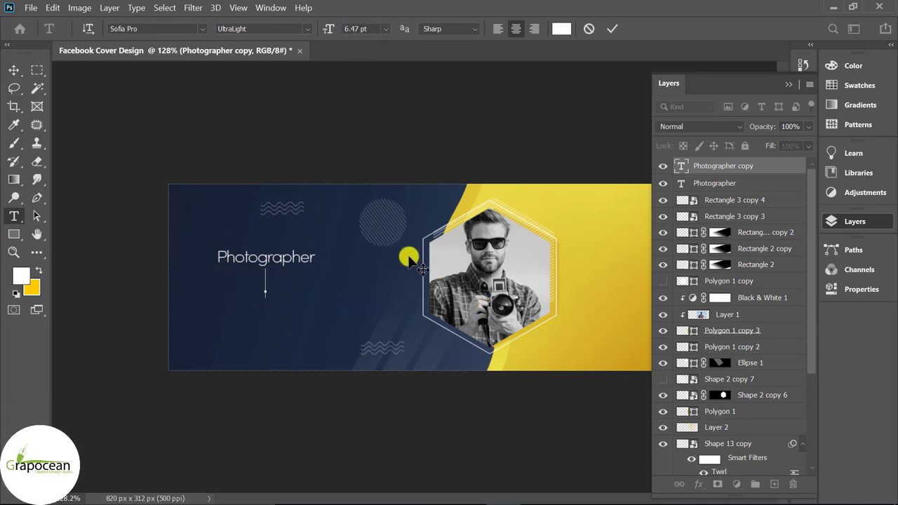
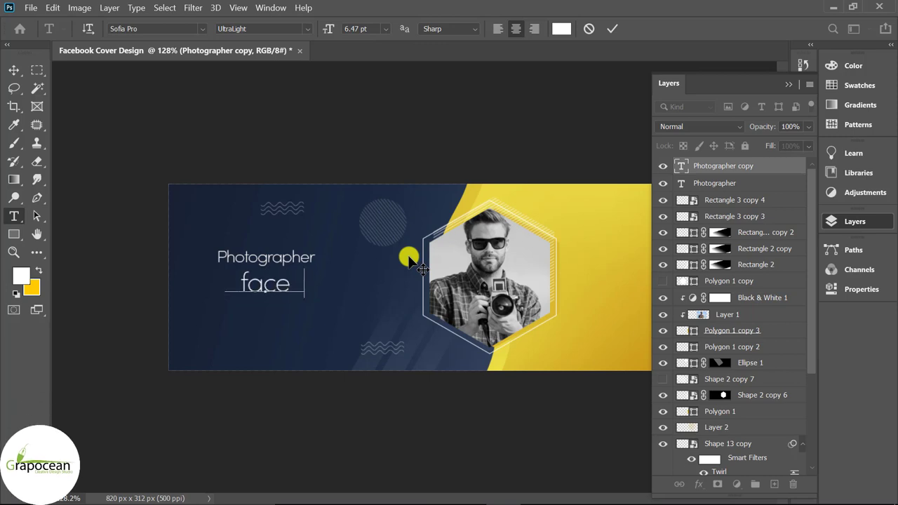
Extend the headline to 'facebook cover banner' in Code Bold with wider tracking.
type("book d")
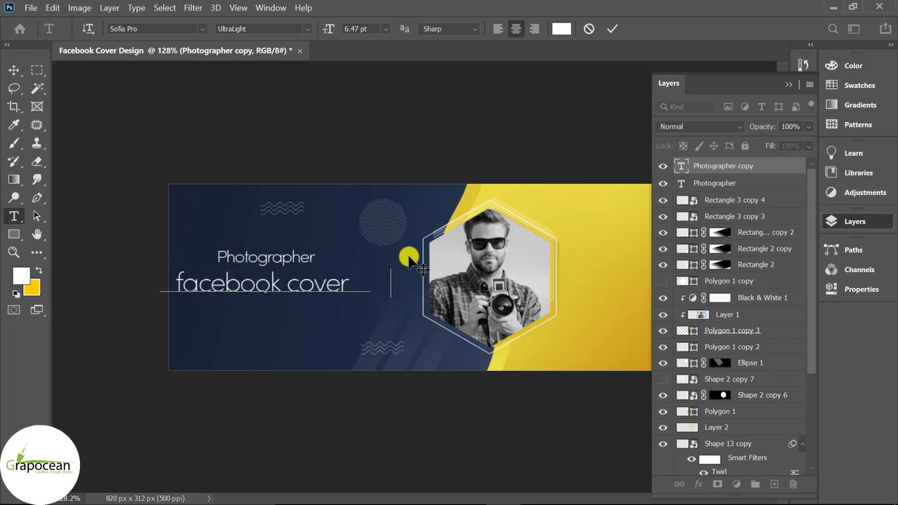
left_click_drag(401, 278, 61, 261)
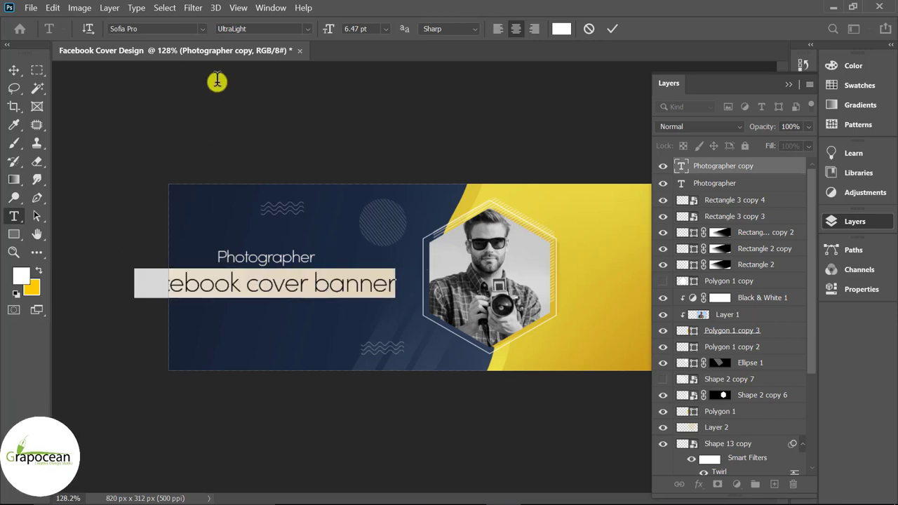
left_click(202, 28)
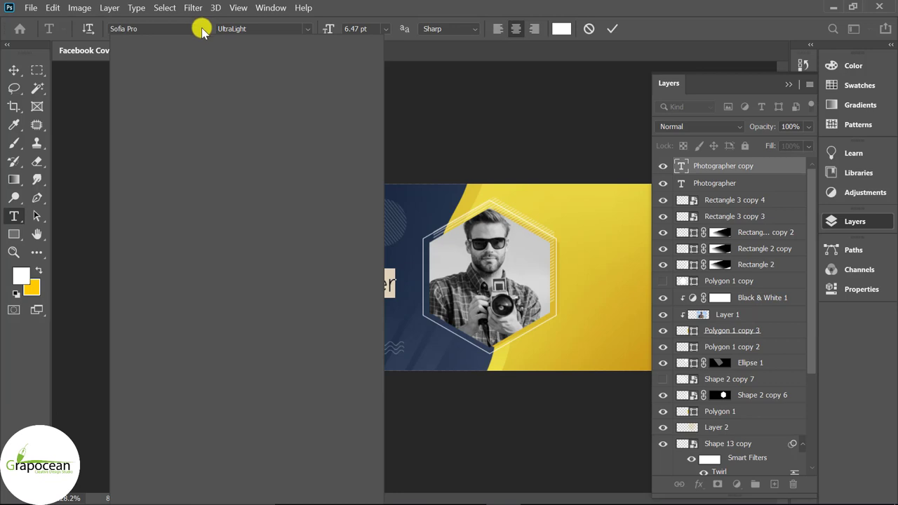
left_click(254, 83)
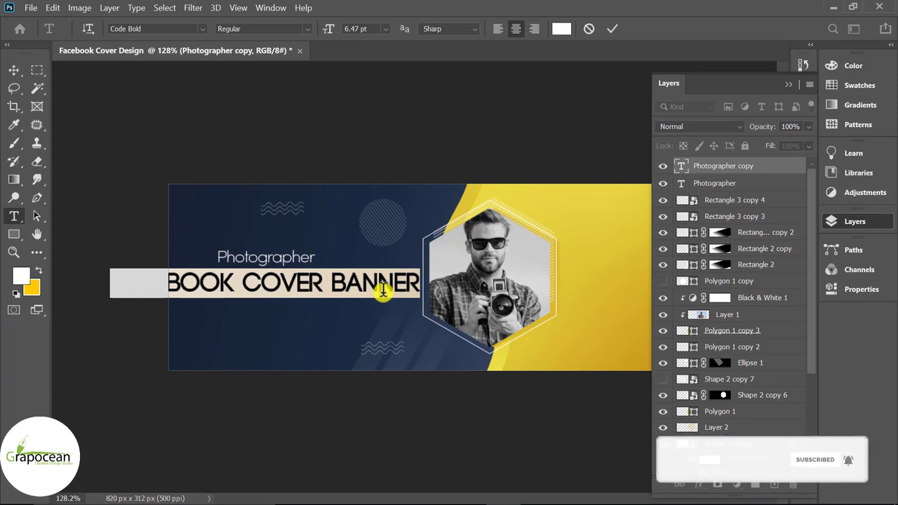
key("alt+Right")
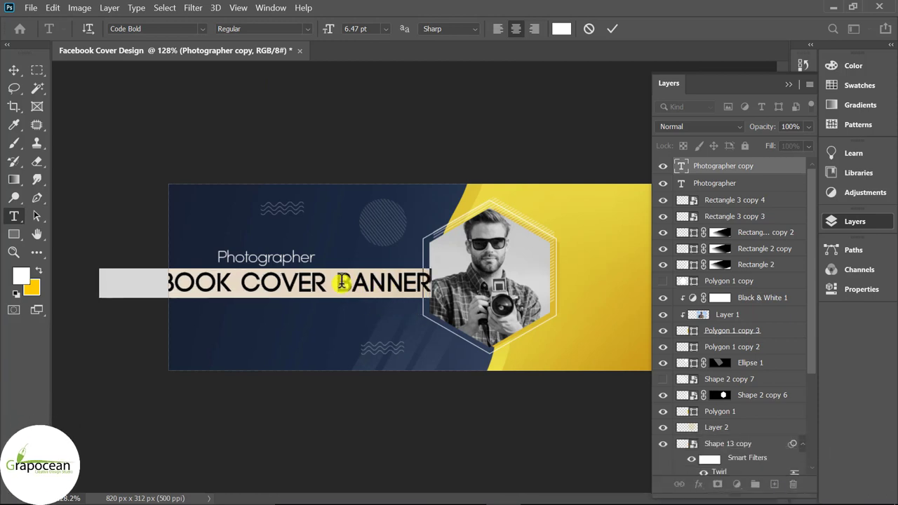
Break BANNER onto its own line and move the two-line headline right, beside the hexagon photo.
left_click(341, 281)
key("Return")
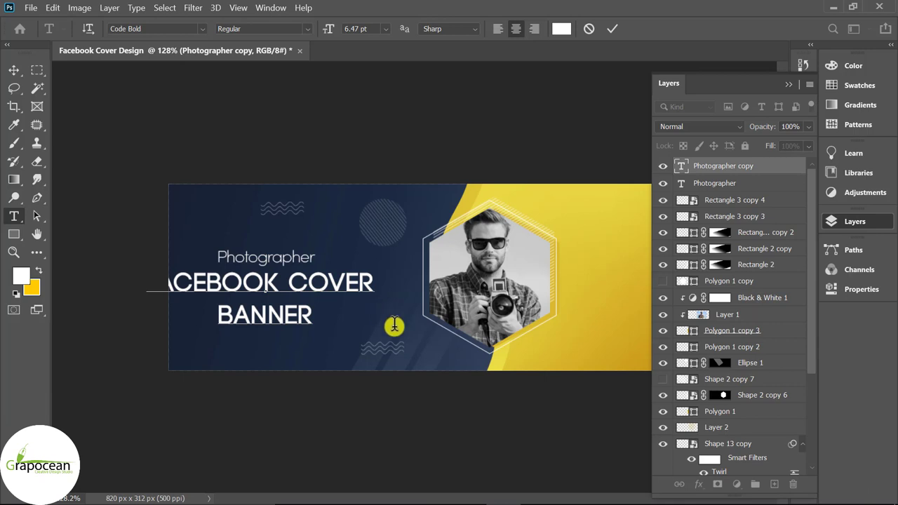
left_click(14, 70)
left_click_drag(337, 282, 396, 288)
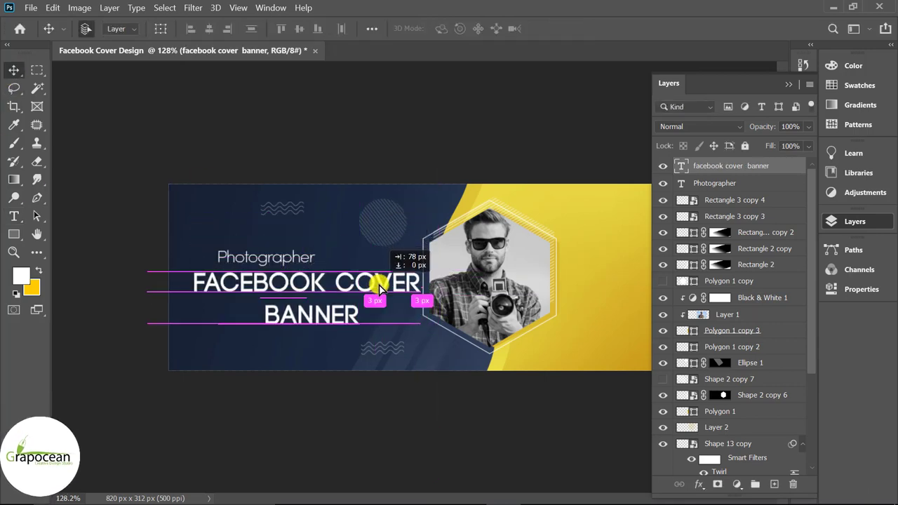
Scale the Photographer and headline layers together to about 73% and move them up-left.
left_click(731, 184, "shift")
key("ctrl+t")
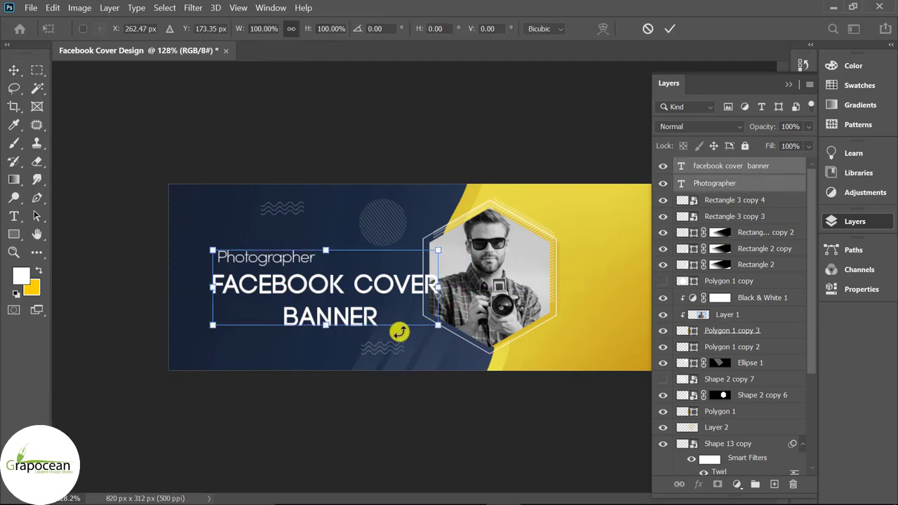
left_click_drag(433, 330, 411, 325)
left_click_drag(332, 287, 291, 258)
left_click(671, 27)
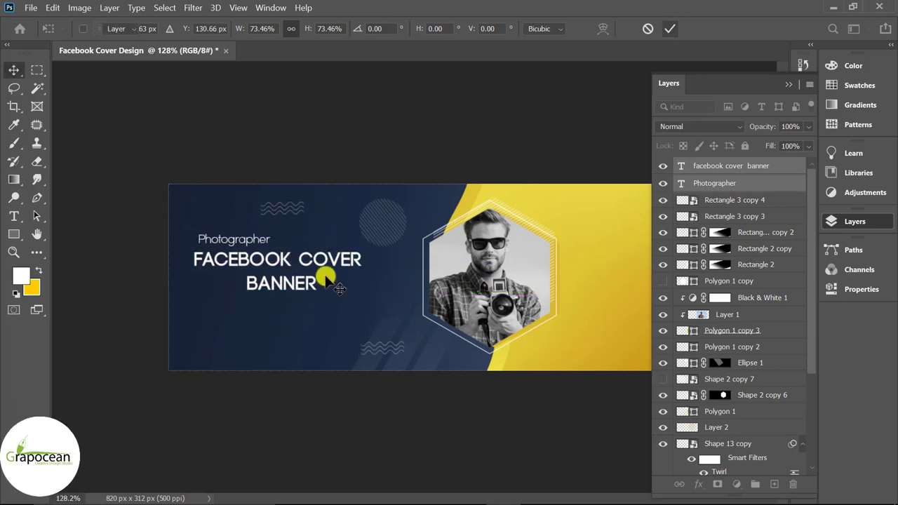
Tighten the kerning between FACEBOOK and COVER in the headline.
left_click(21, 219)
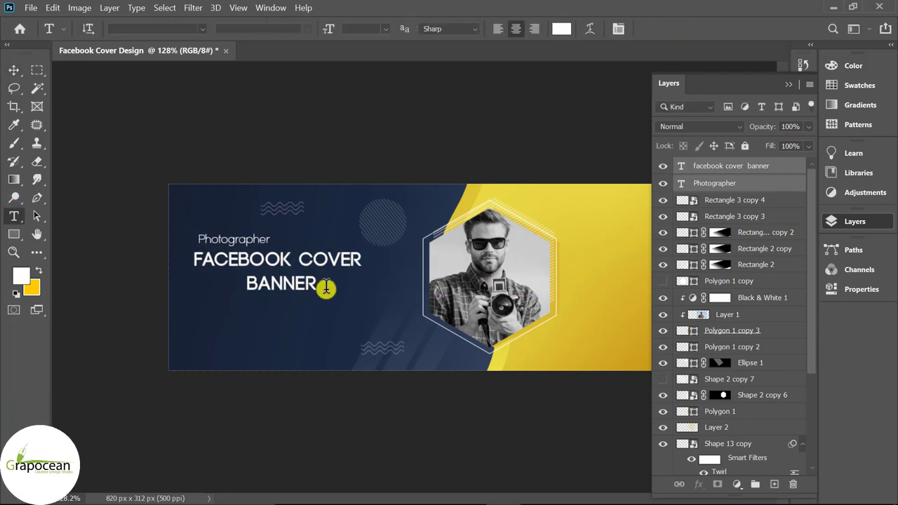
left_click(259, 277)
key("ctrl+a")
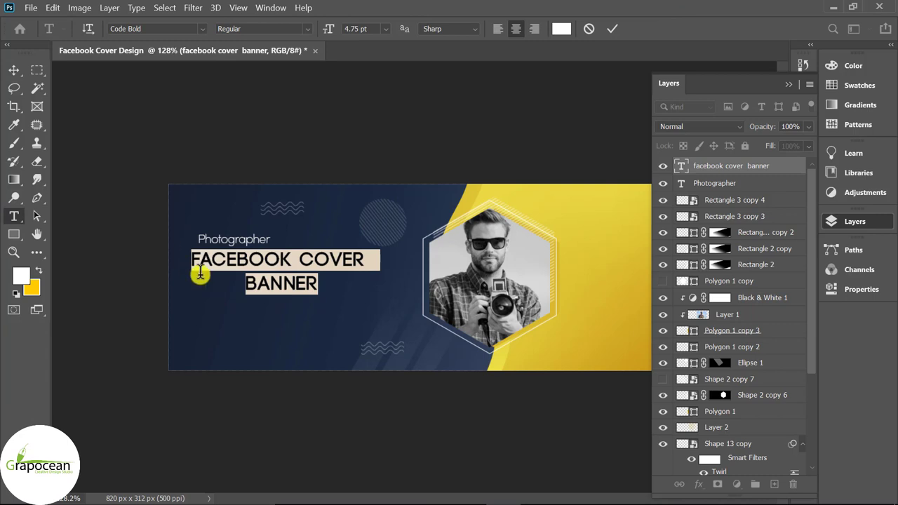
left_click(300, 263)
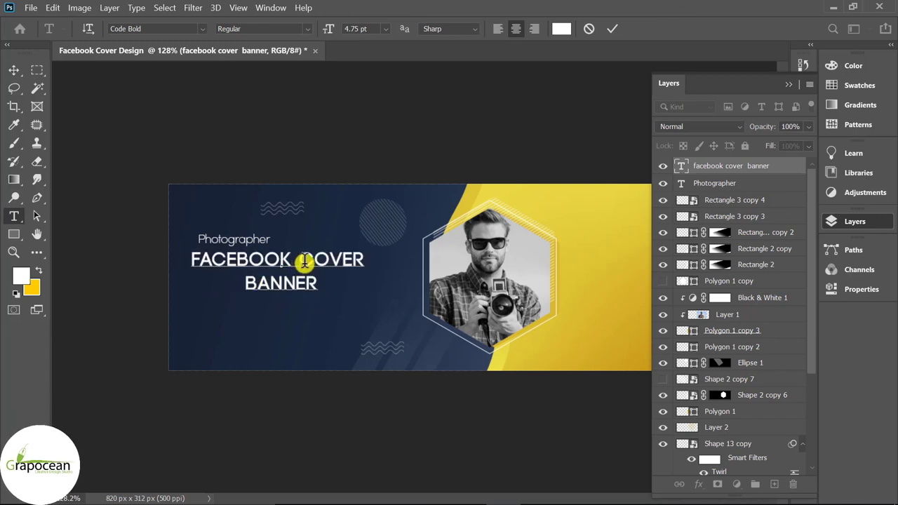
key("alt+Left")
key("alt+Left")
key("alt+Left")
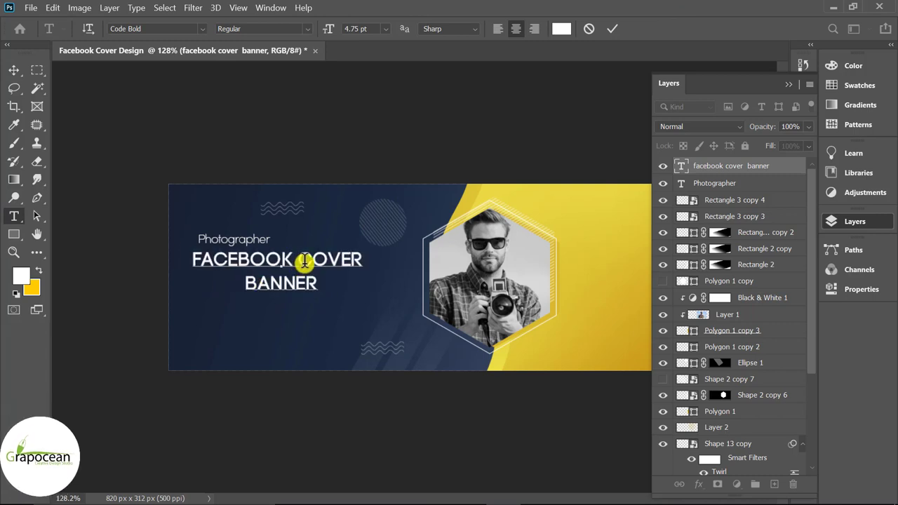
left_click(246, 282)
Left-align the headline, colour it yellow (#e4d13d), and line it up under Photographer.
left_click_drag(319, 283, 165, 261)
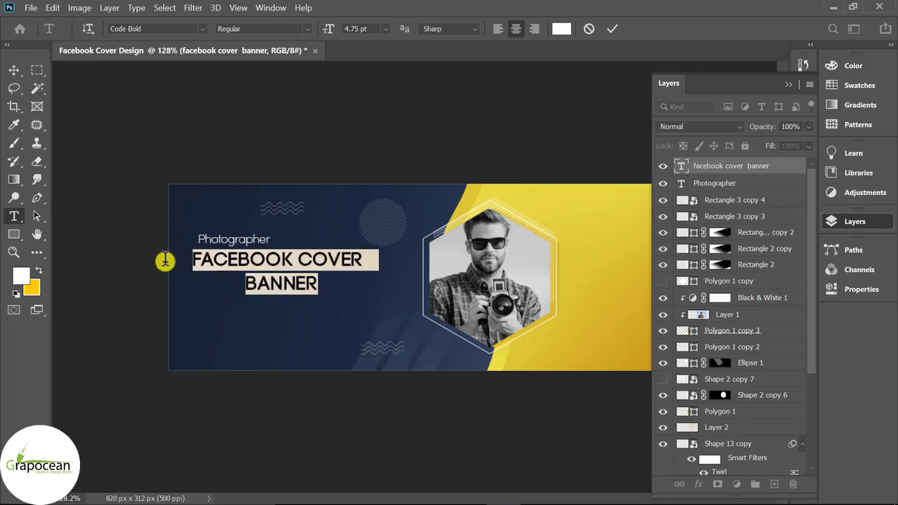
left_click(498, 30)
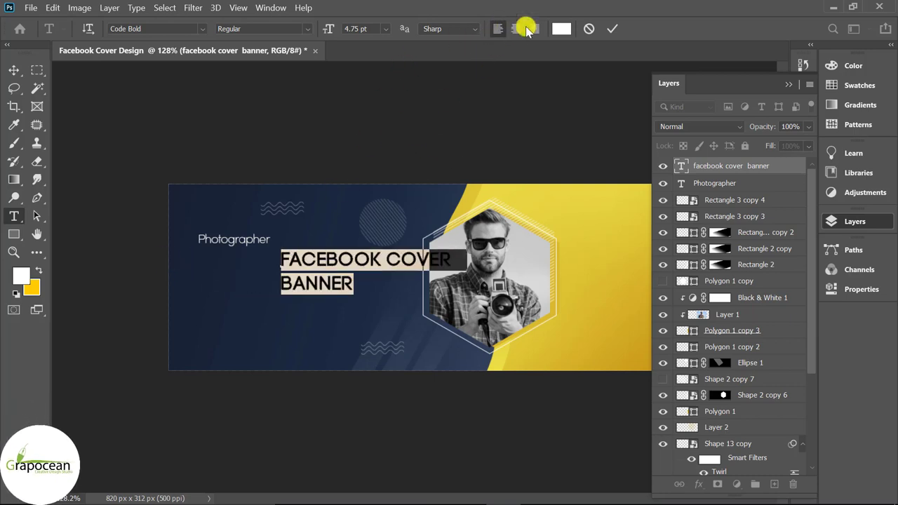
left_click(561, 29)
left_click(613, 204)
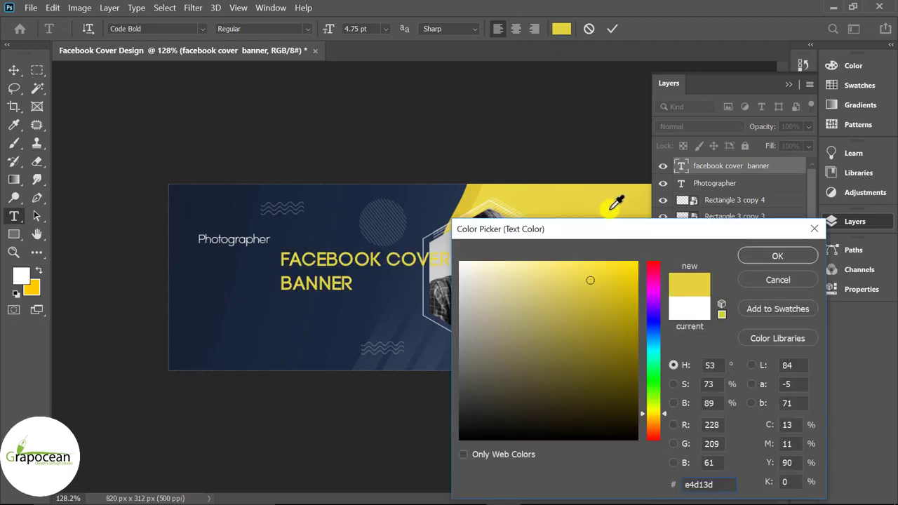
left_click(757, 258)
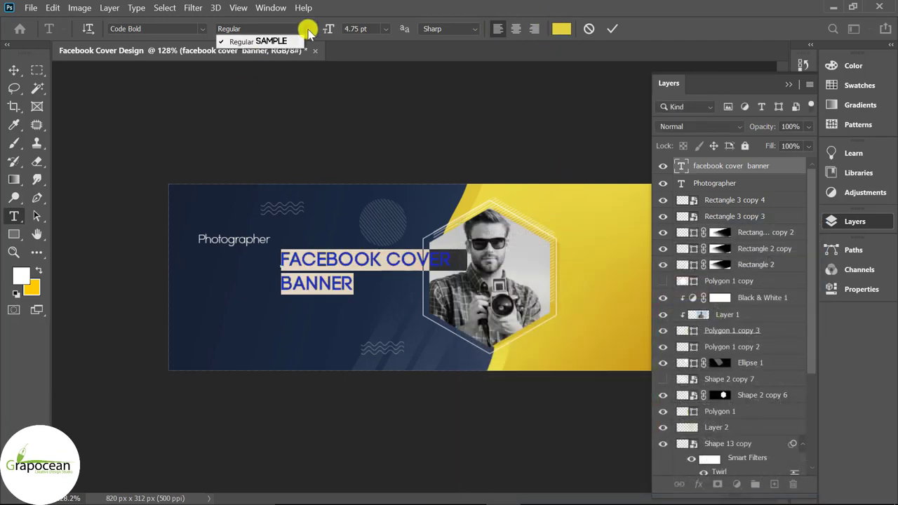
left_click(14, 71)
left_click_drag(351, 261, 263, 257)
key("ctrl+minus")
key("ctrl+minus")
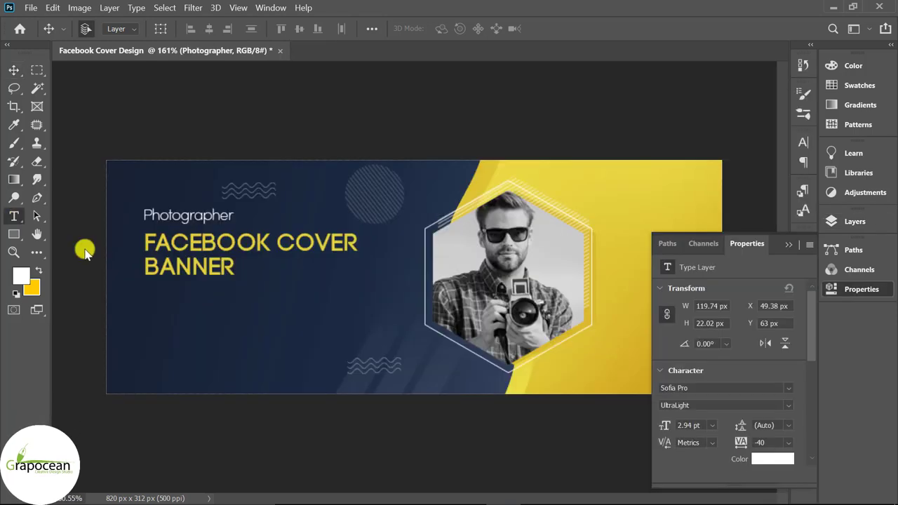
Add a 2 pt left-aligned Lorem ipsum paragraph in a 282 px box, trimmed to hide the fourth line.
left_click_drag(146, 292, 414, 347)
type("3")
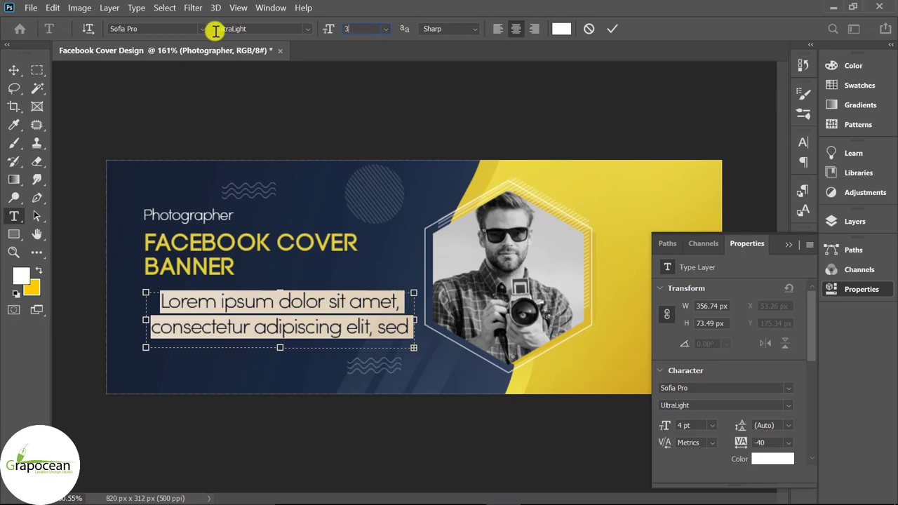
key("Return")
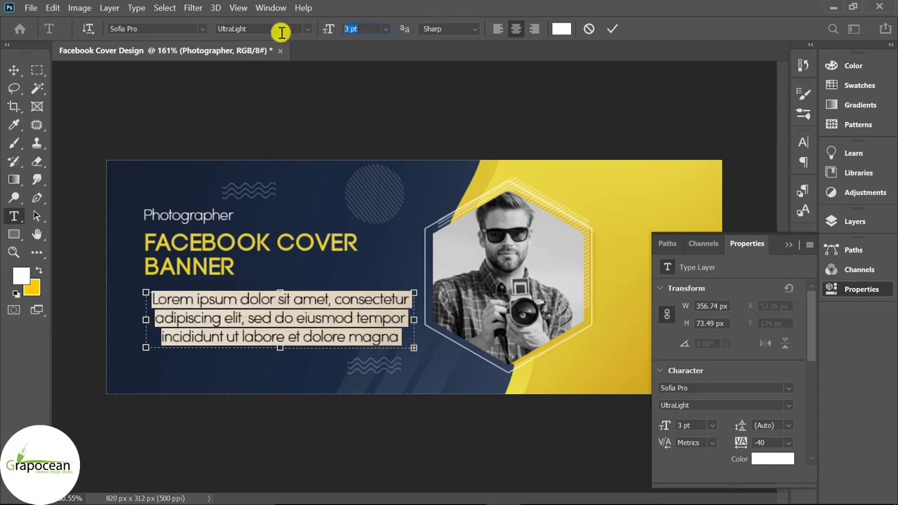
type("2")
key("Return")
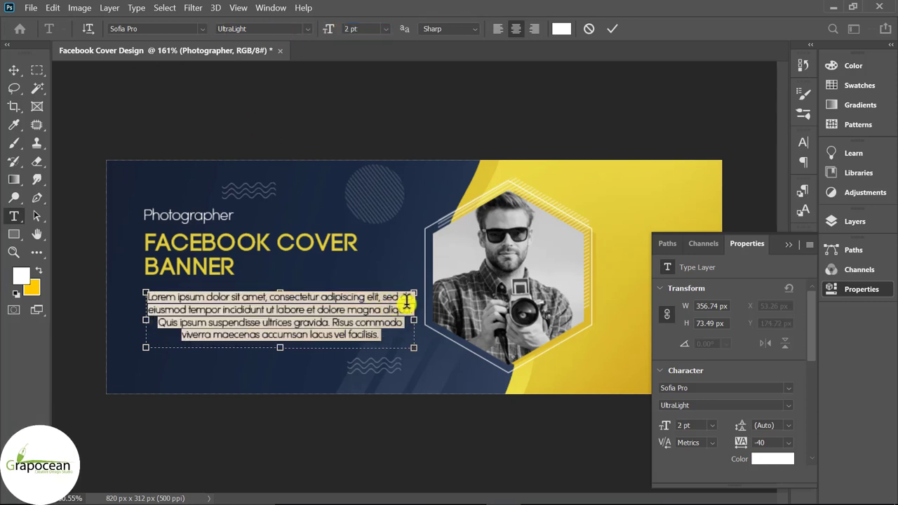
left_click_drag(316, 309, 357, 309)
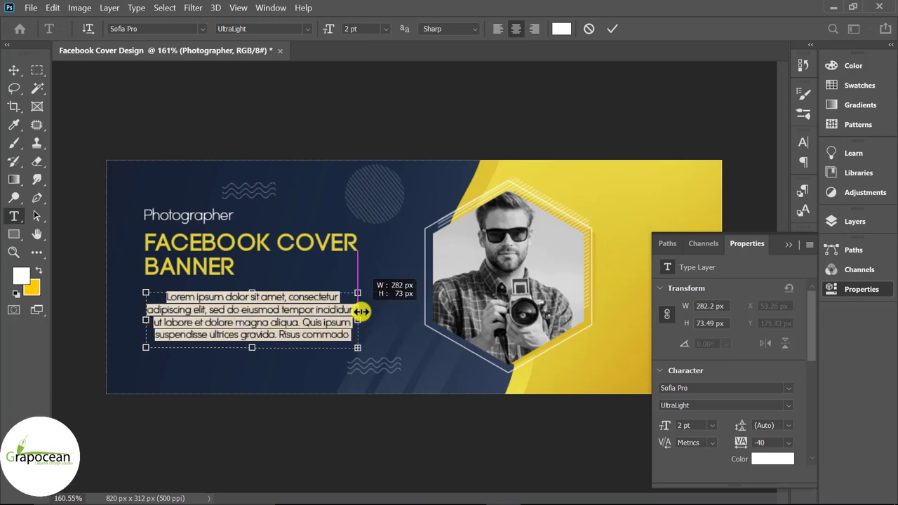
key("ctrl+shift+l")
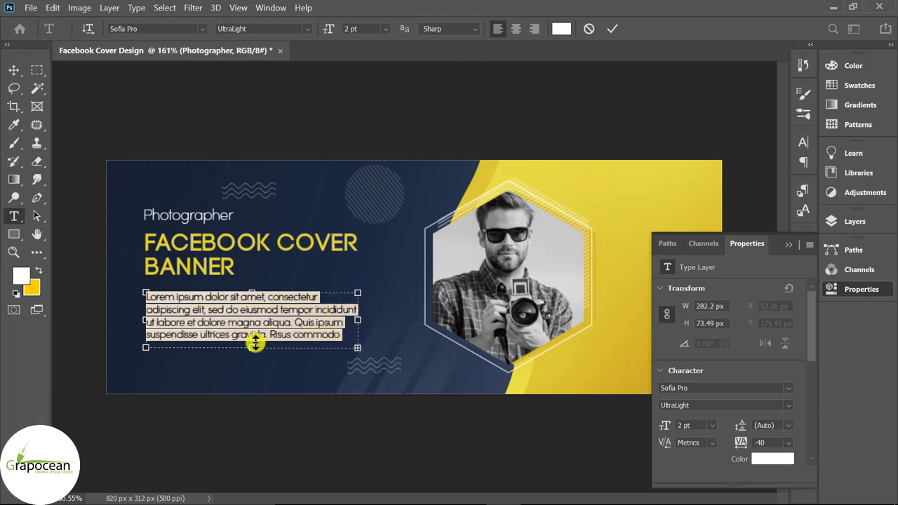
left_click_drag(255, 344, 251, 328)
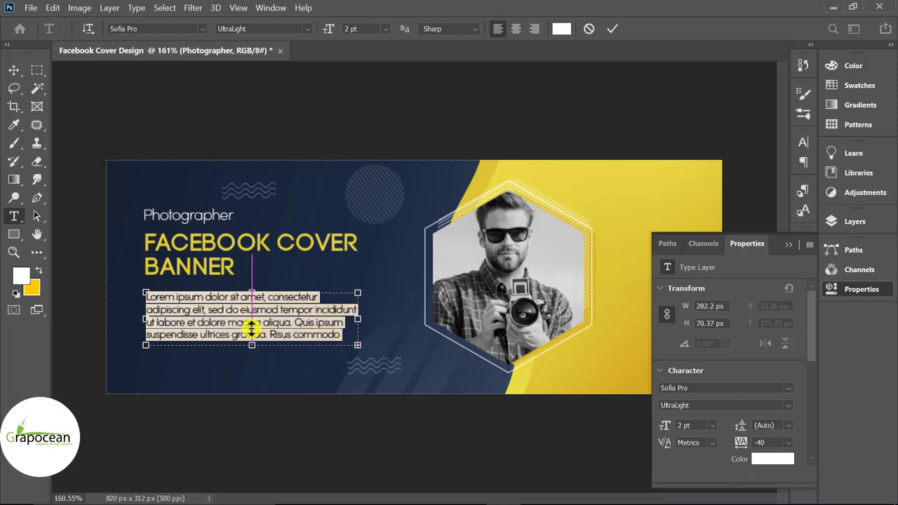
left_click(15, 71)
left_click(305, 326)
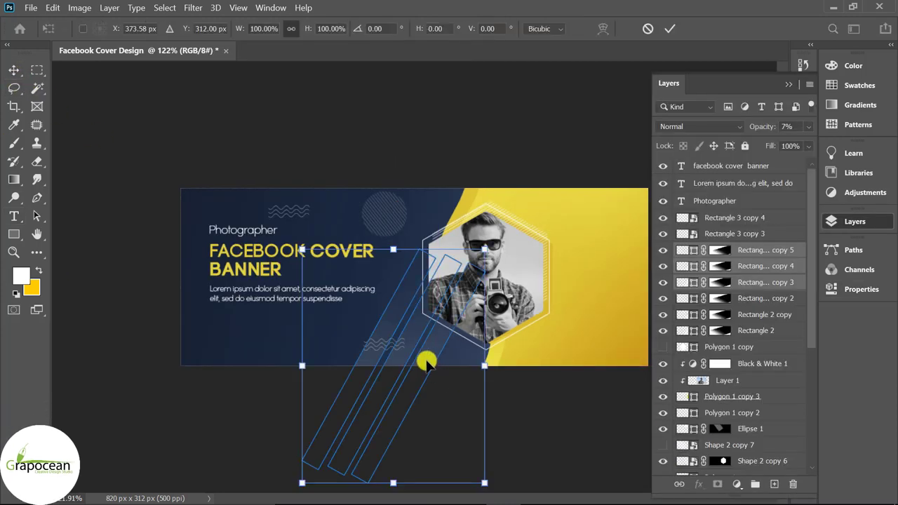
Move the three stripe rectangles up and left onto the banner.
left_click_drag(426, 361, 252, 272)
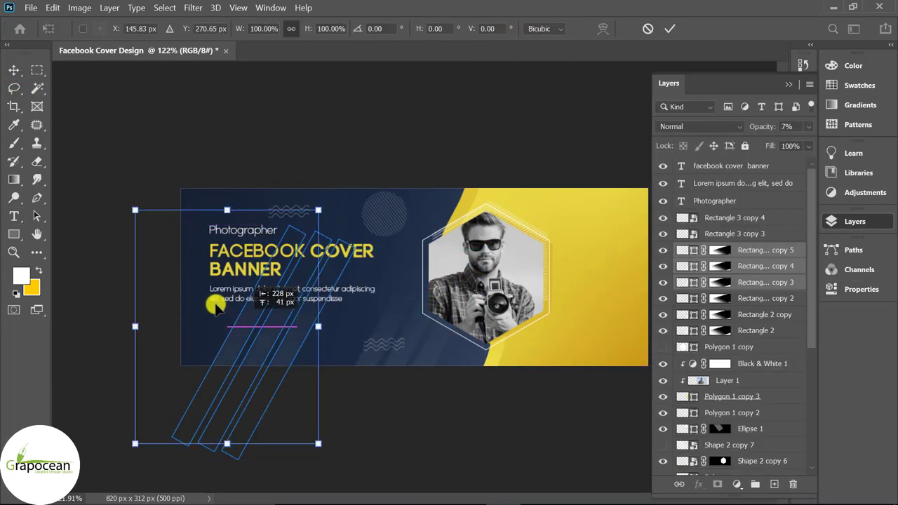
left_click(675, 31)
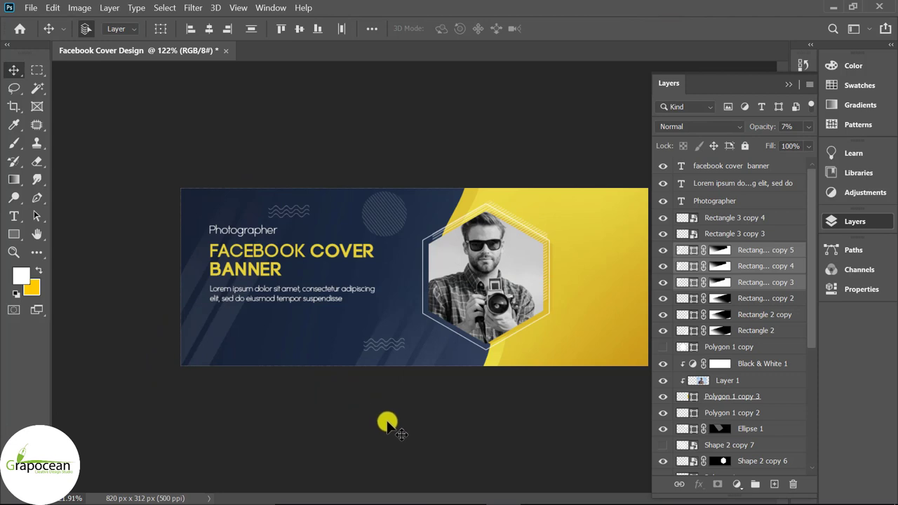
key("ctrl+minus")
key("ctrl+minus")
Rotate the stripes to about 120° and place them across the top-left corner.
key("ctrl+t")
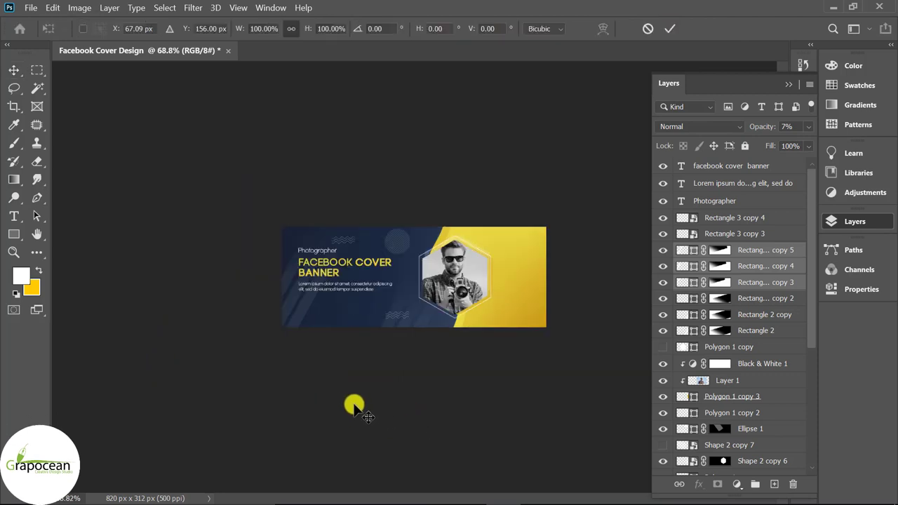
mouse_move(341, 381)
left_mouse_down()
mouse_move(137, 300)
mouse_move(134, 313)
left_mouse_up()
left_click_drag(329, 323, 345, 296)
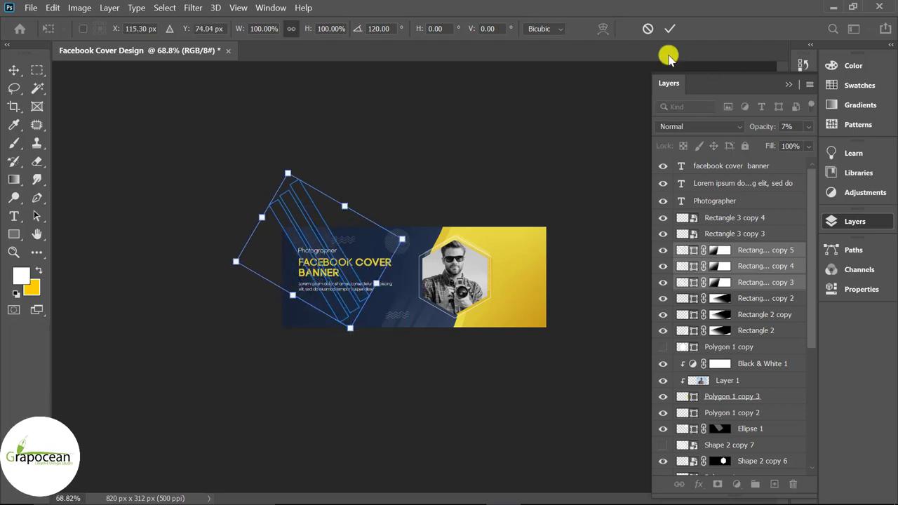
key("Escape")
key("ctrl+plus")
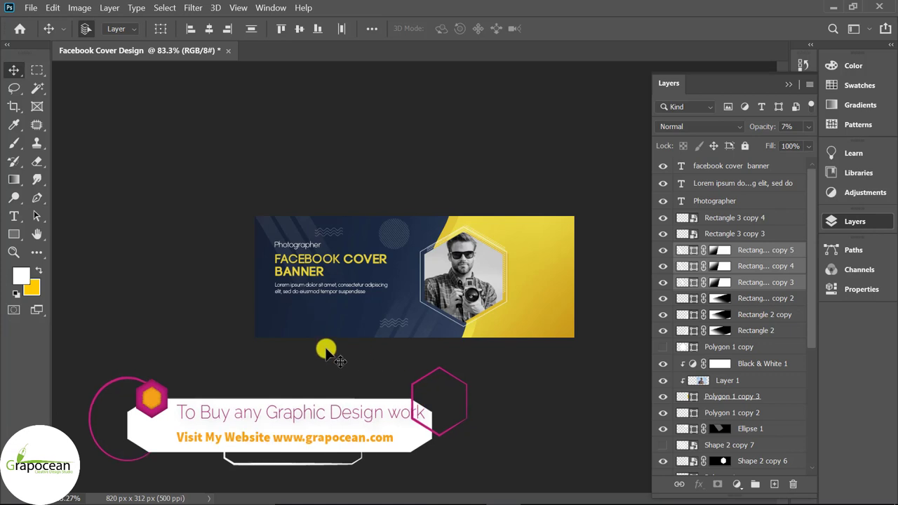
key("ctrl+plus")
Draw an 85×22 px rounded rectangle button at the banner's lower left.
left_click(14, 233)
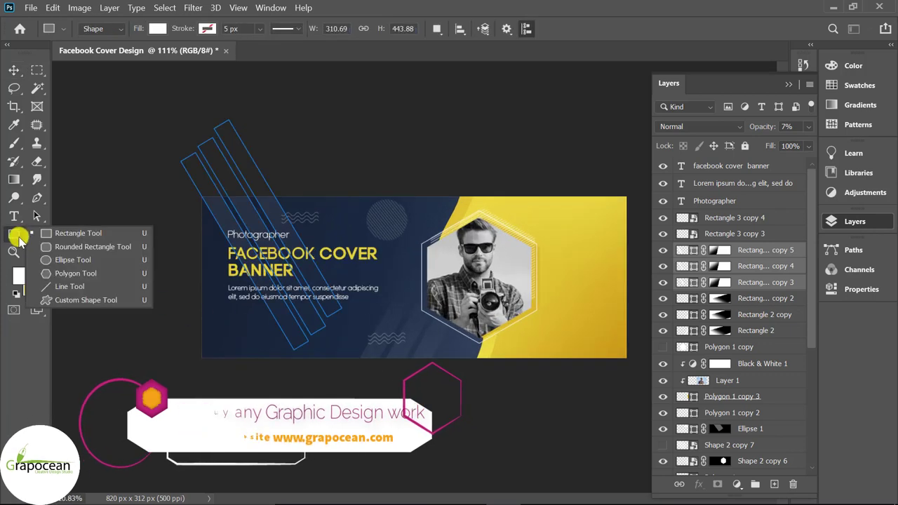
left_click(45, 247)
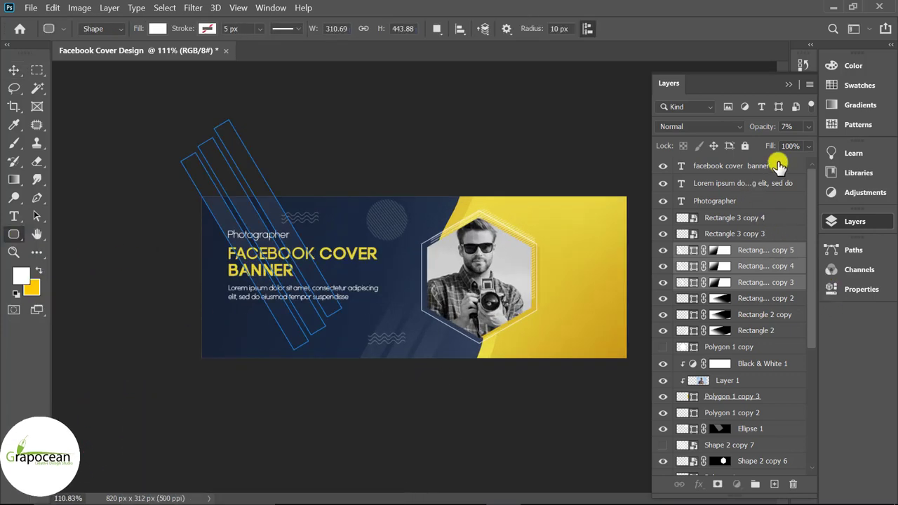
left_click(778, 165)
left_click(771, 484)
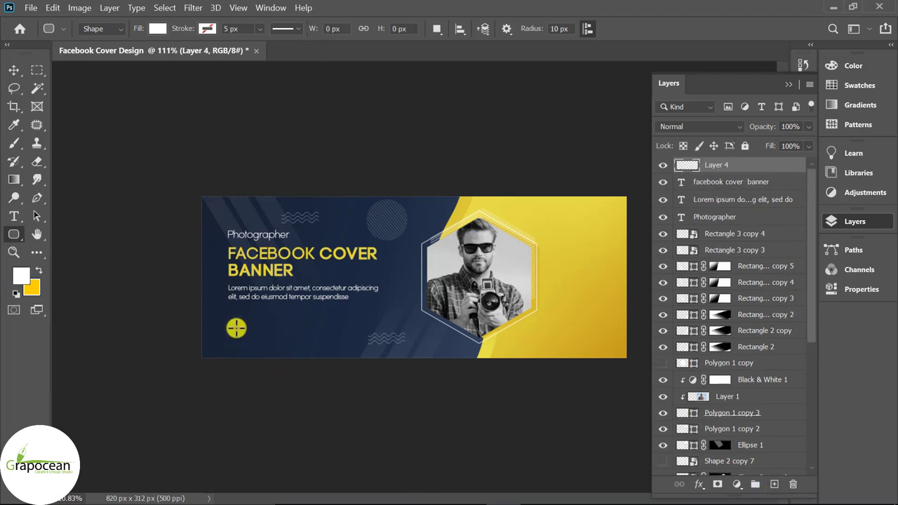
left_click_drag(236, 328, 278, 339)
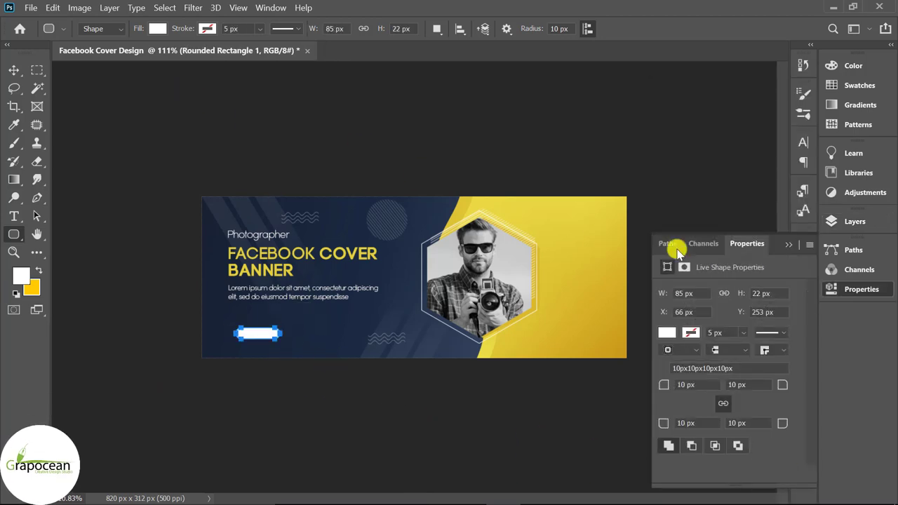
left_click(802, 246)
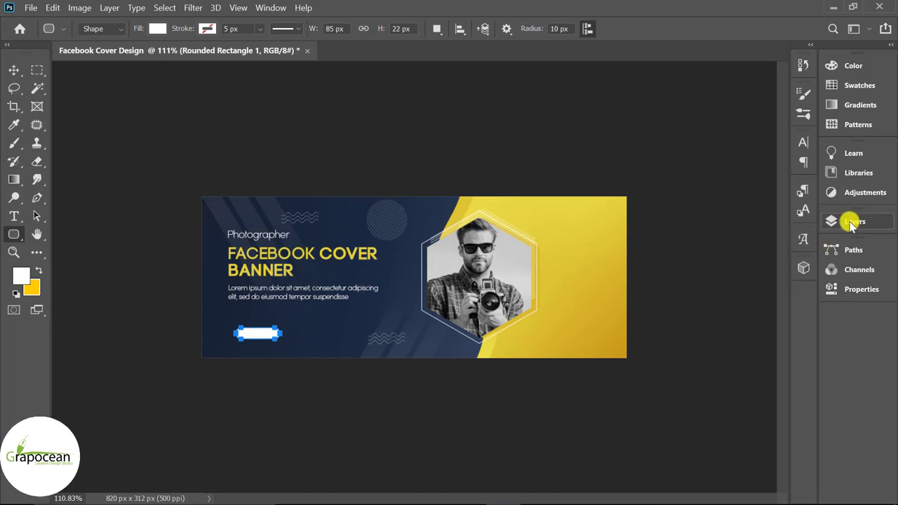
left_click(828, 221)
Give the button a gold Gradient Overlay at 96° angle and 150% scale.
right_click(768, 168)
left_click(625, 24)
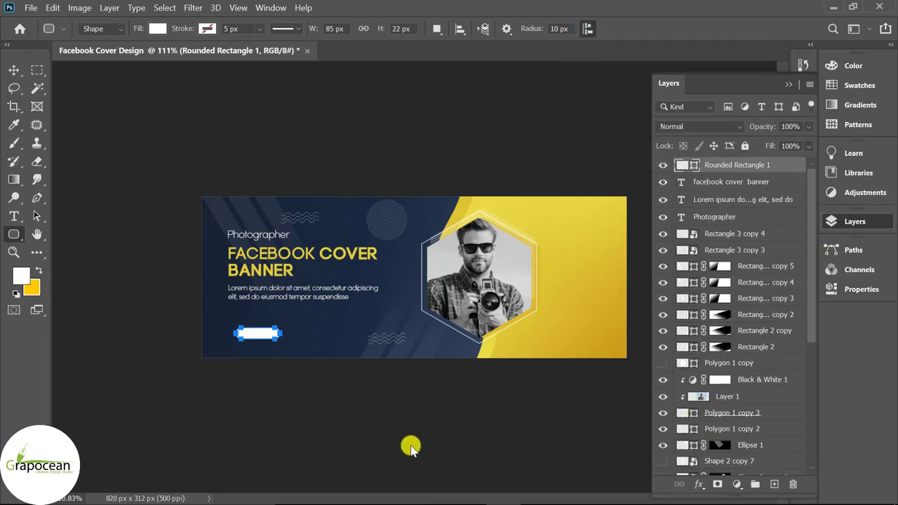
left_click(386, 373)
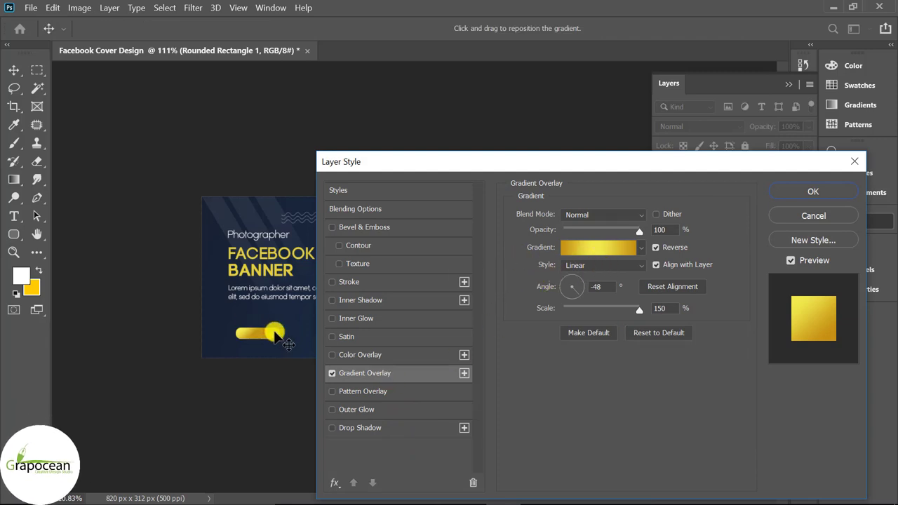
left_click_drag(277, 332, 298, 344)
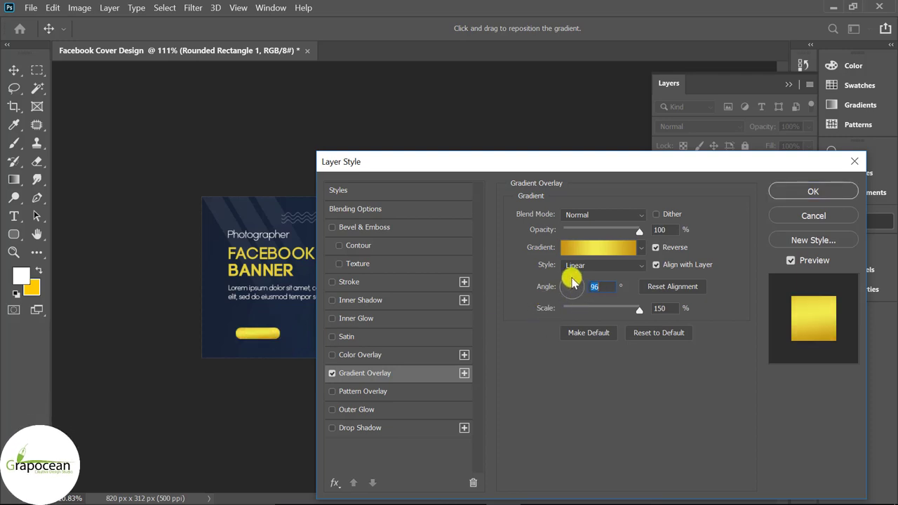
left_click_drag(577, 281, 573, 281)
left_click(832, 191)
Create a new text line in Open Sans beside the button with the button label.
key("ctrl+plus")
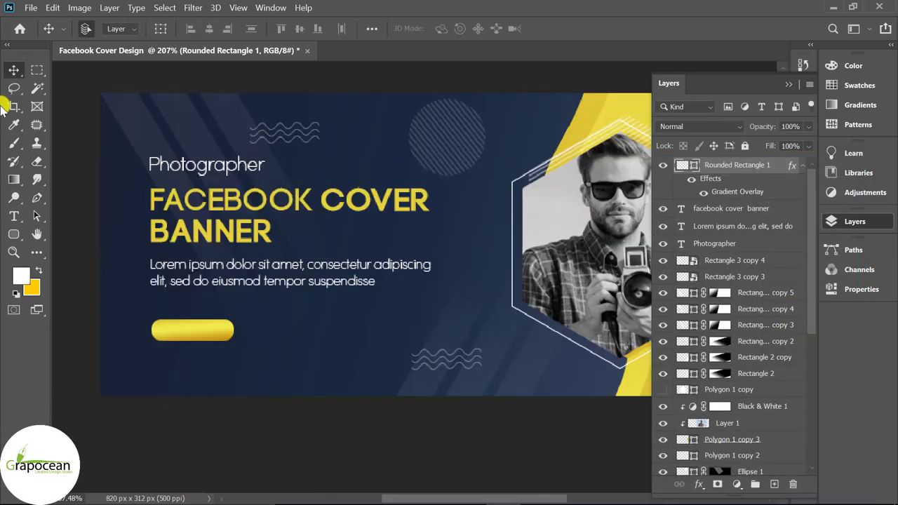
left_click(13, 216)
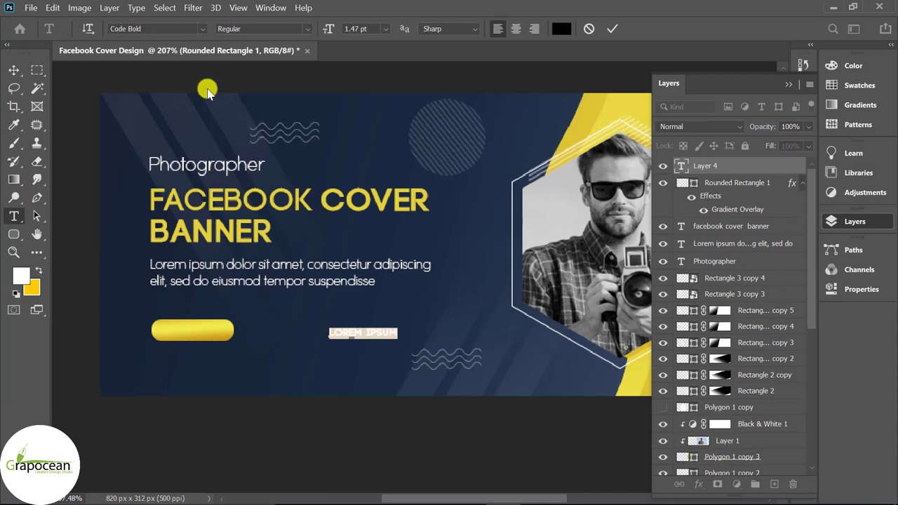
left_click(201, 28)
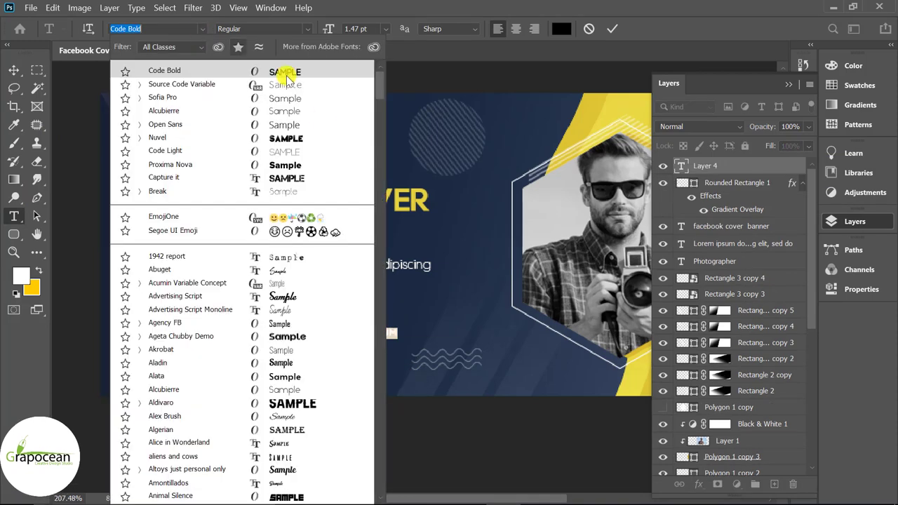
left_click(301, 120)
type("Read More")
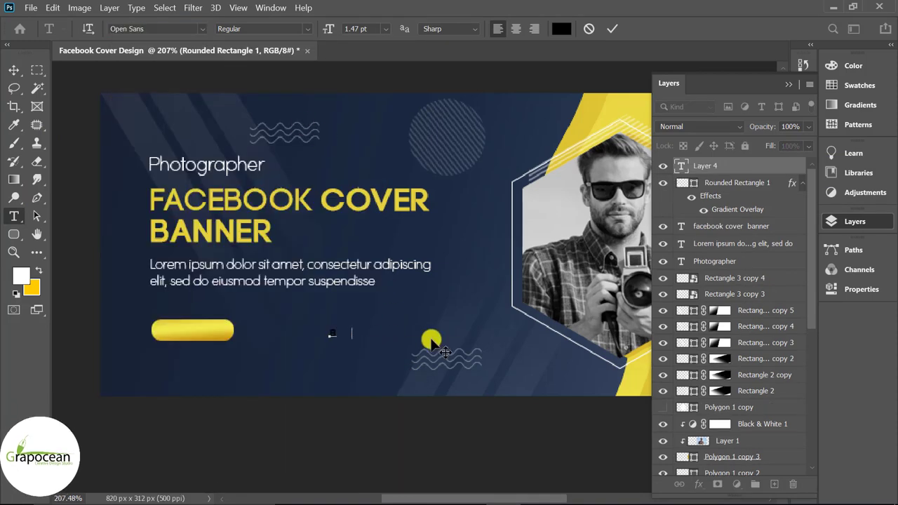
scroll(379, 351, "up", 2)
scroll(367, 330, "up", 2)
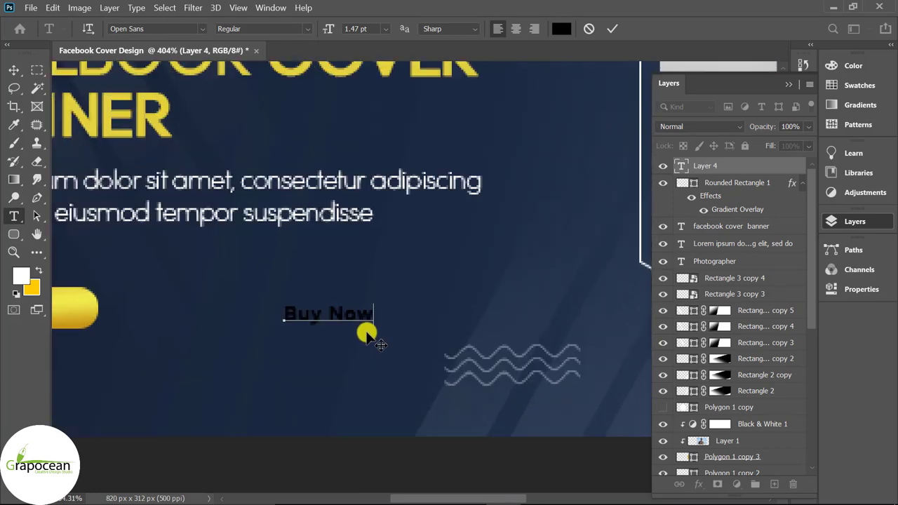
Commit the Buy Now label and move it onto the gold button.
triple_click(350, 320)
key("ctrl+Return")
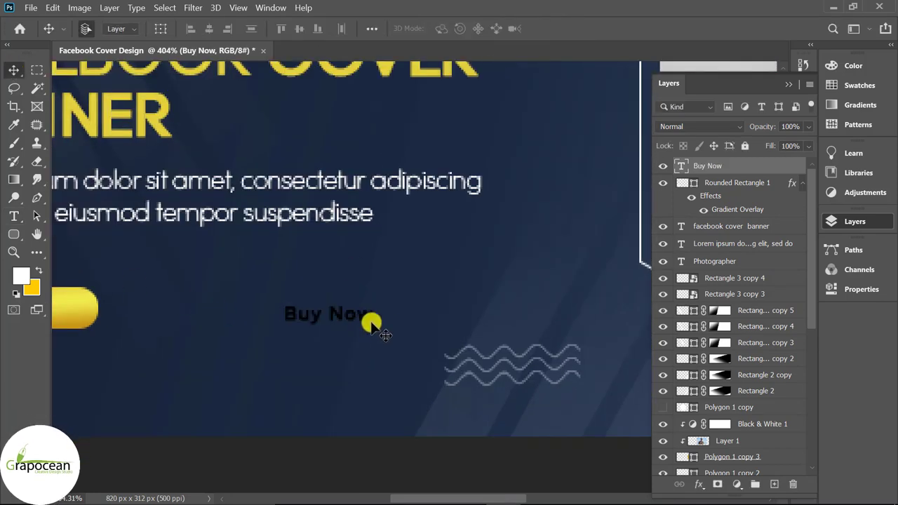
scroll(417, 339, "down", 2)
left_click_drag(391, 326, 230, 326)
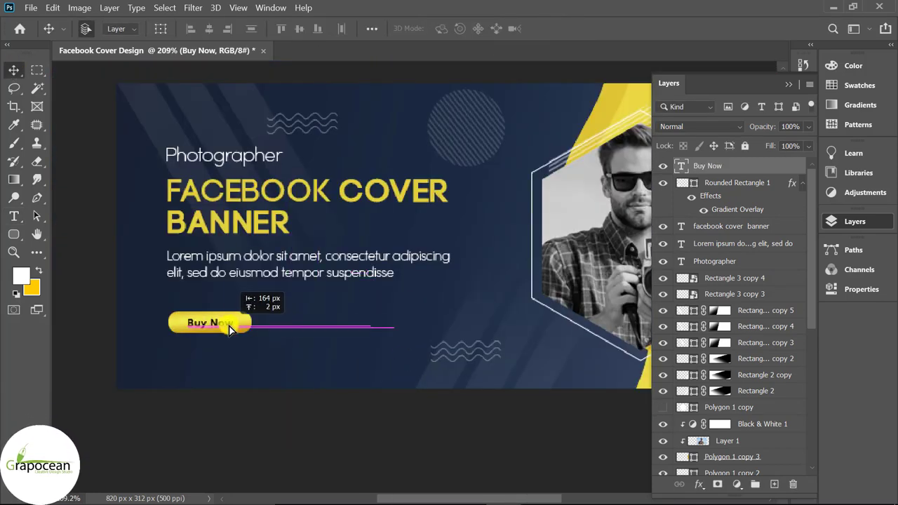
scroll(383, 386, "down", 3)
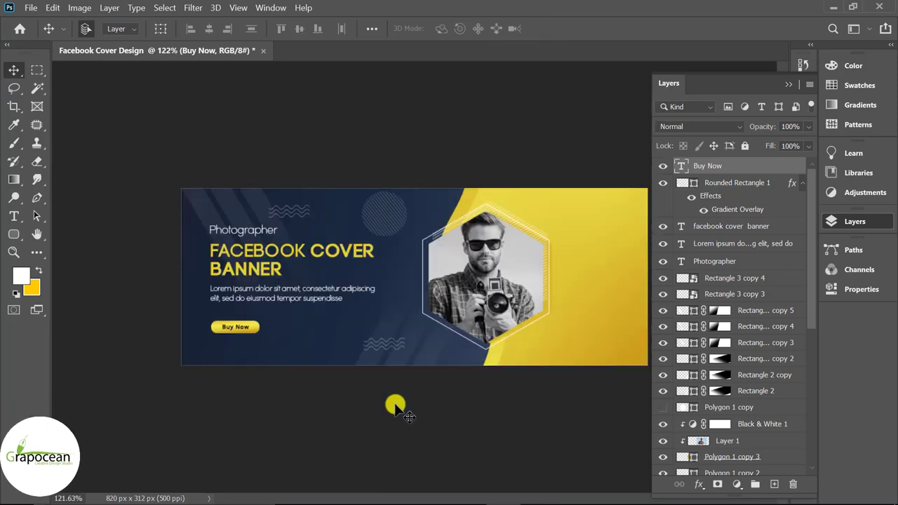
scroll(399, 412, "down", 1)
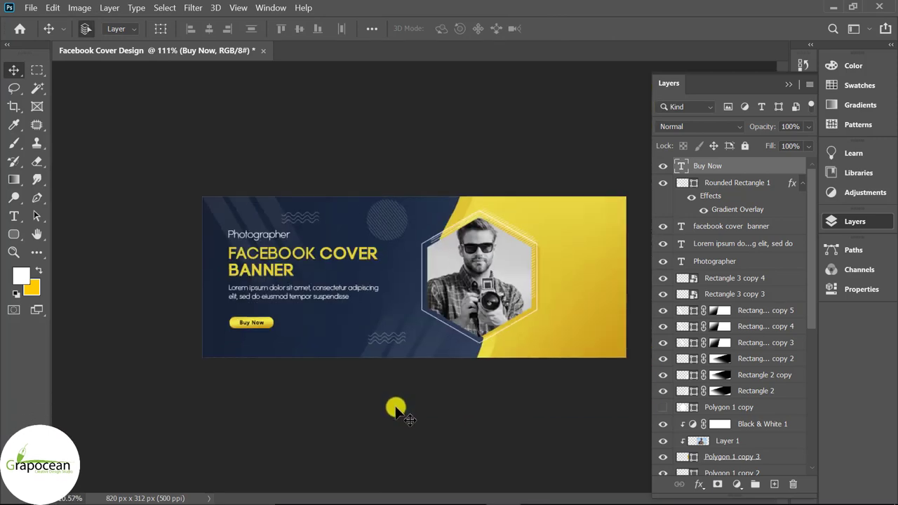
Open the phone icon and other icon images from the web banner folder.
left_click(32, 9)
left_click(42, 30)
double_click(253, 272)
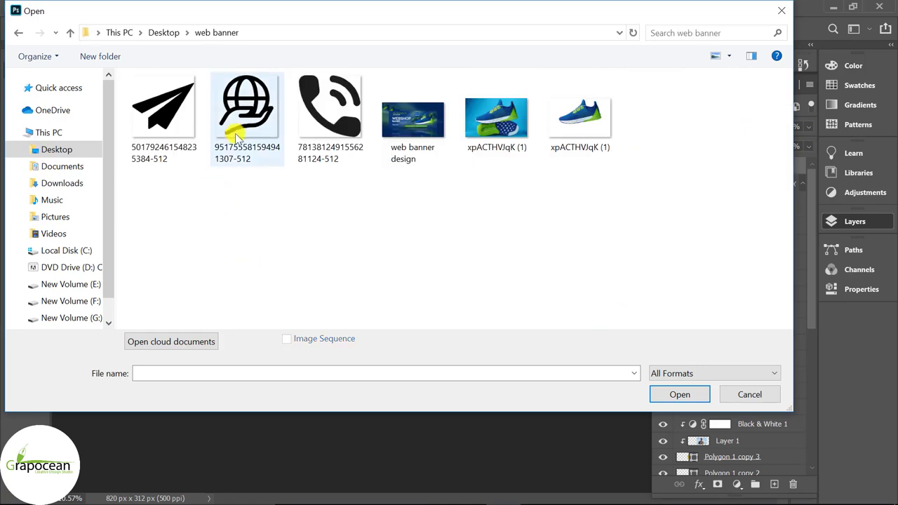
left_click(245, 119)
left_click(308, 123, "ctrl")
left_click(163, 116, "ctrl")
left_click(683, 395)
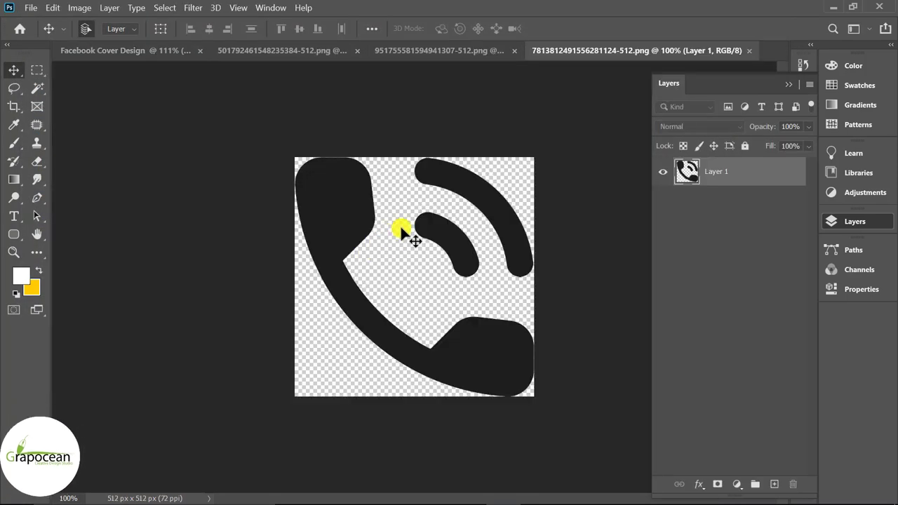
Place the phone icon at lower right, shrink it to about 98 px, and overlay it white.
mouse_move(322, 198)
left_mouse_down()
mouse_move(118, 58)
mouse_move(534, 363)
left_mouse_up()
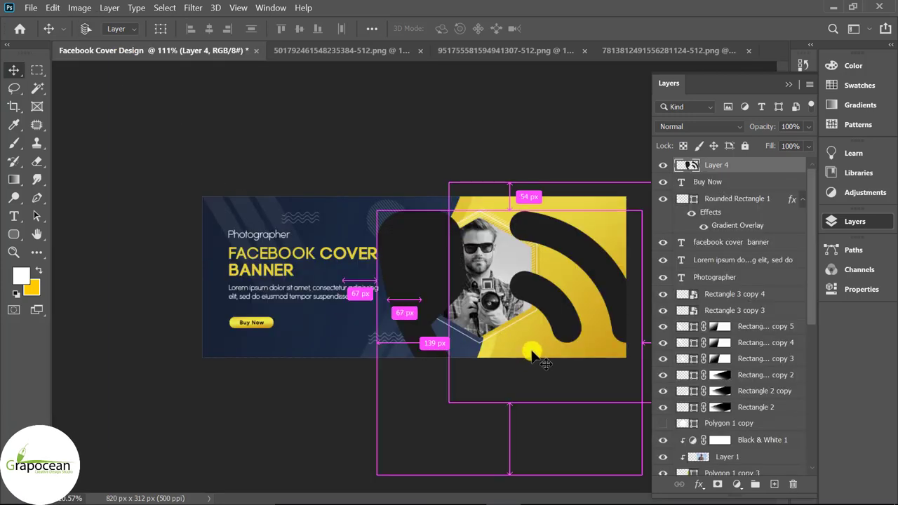
key("ctrl+t")
mouse_move(627, 201)
left_mouse_down()
mouse_move(579, 248)
mouse_move(529, 324)
mouse_move(318, 341)
left_mouse_up()
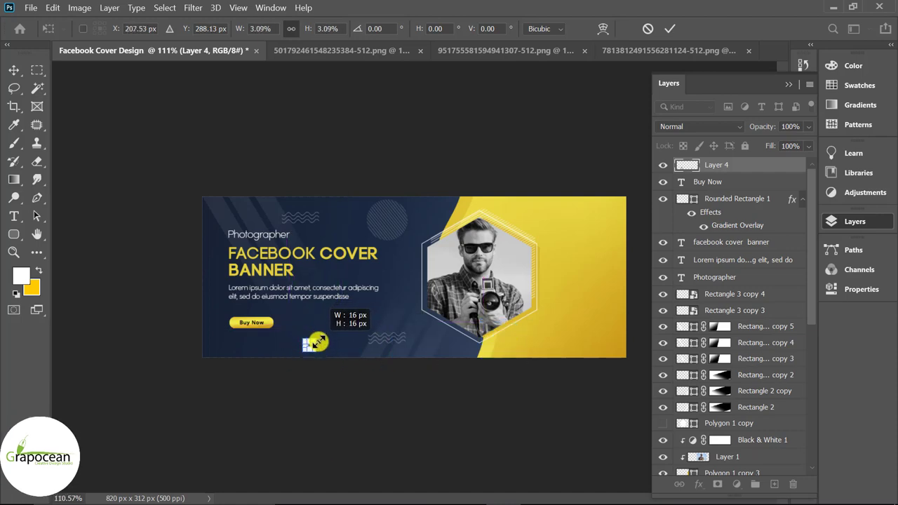
right_click(746, 165)
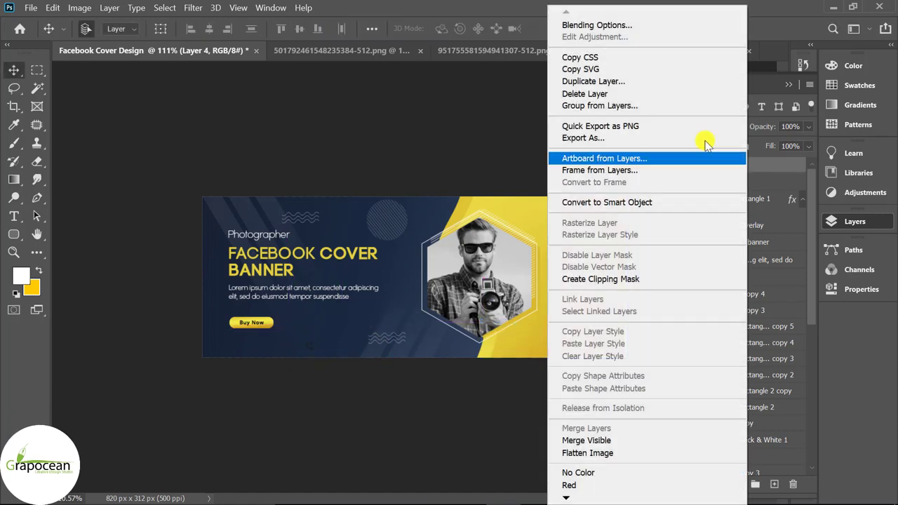
left_click(620, 25)
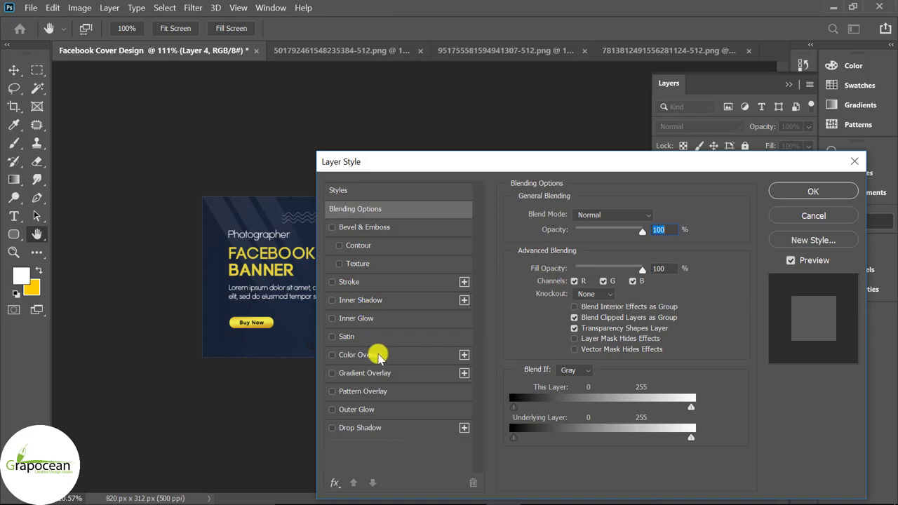
left_click(376, 355)
key("Return")
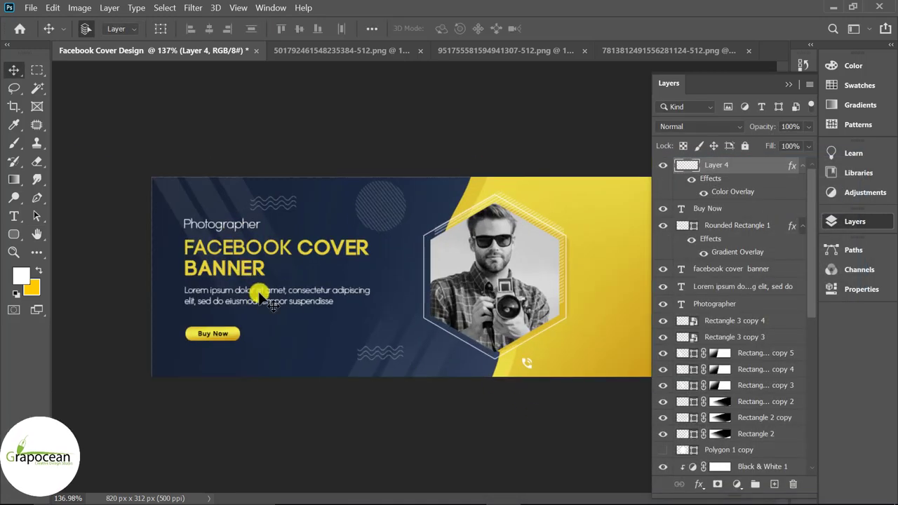
Copy the paragraph text beside the phone icon and retype it as the placeholder phone number.
left_click_drag(261, 291, 533, 351)
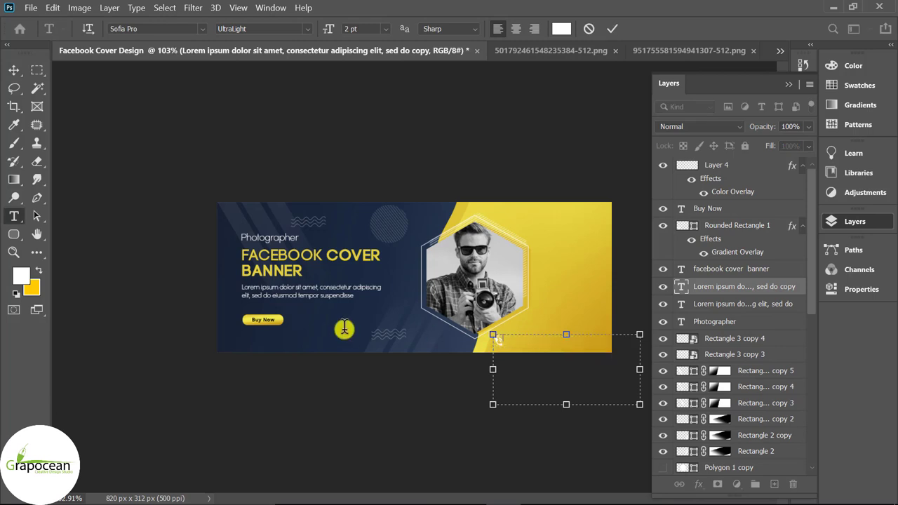
type("Lorem")
key("ctrl+Return")
key("ctrl+plus")
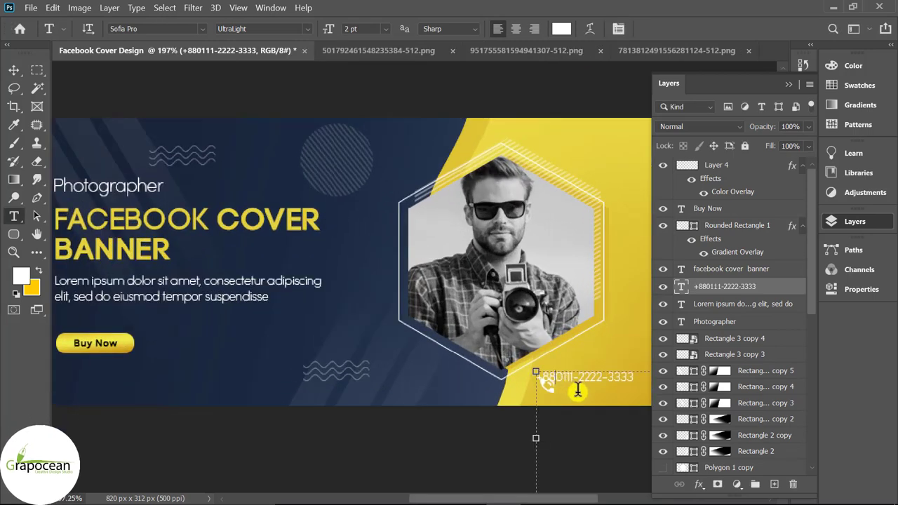
type("-")
left_click(12, 73)
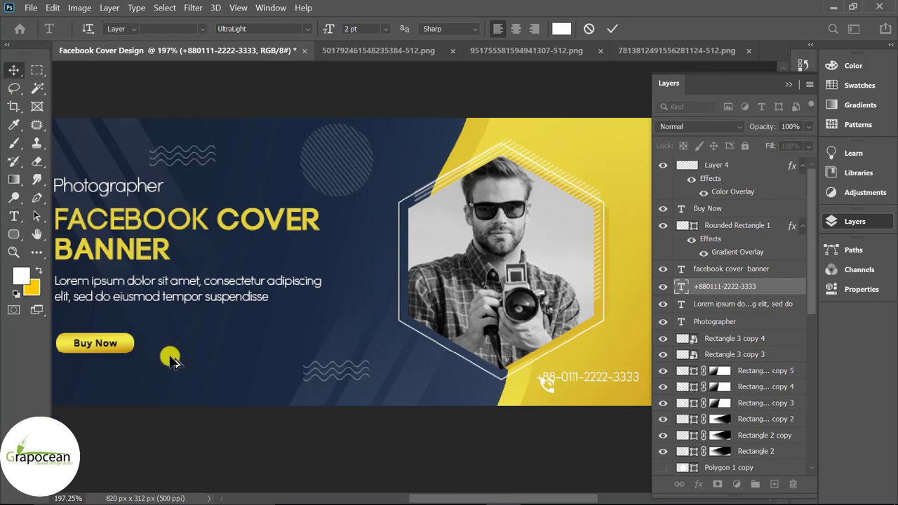
scroll(495, 351, "down", 2)
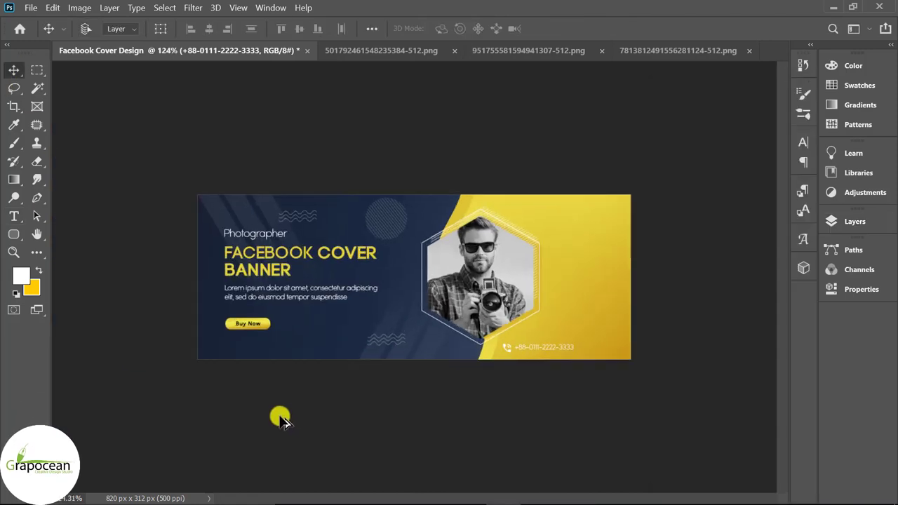
Bring the globe icon into the cover and scale it down to a tiny size.
left_click(537, 49)
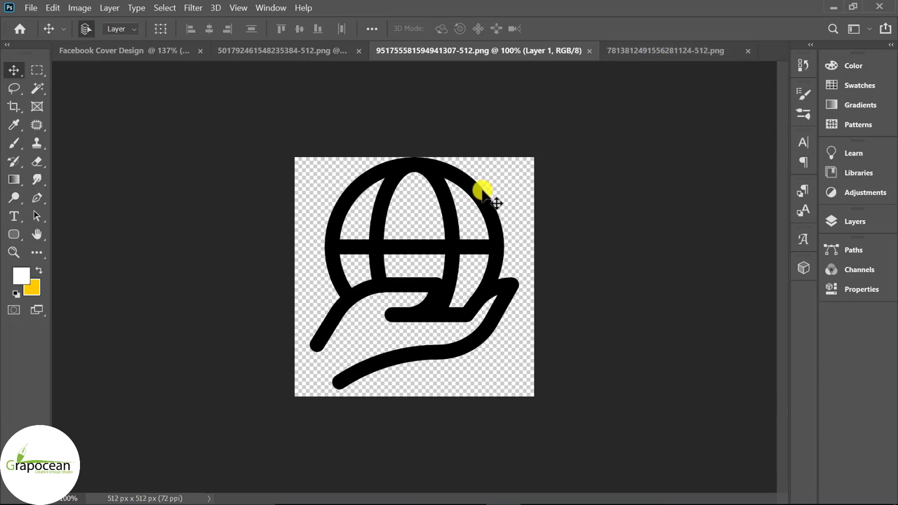
left_click_drag(483, 189, 179, 62)
left_click_drag(123, 58, 208, 364)
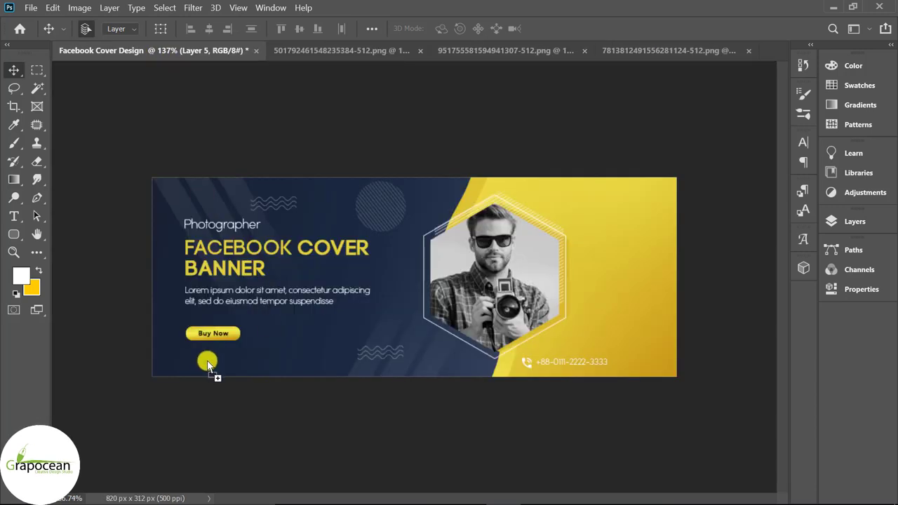
key("ctrl+t")
left_click_drag(346, 196, 212, 378)
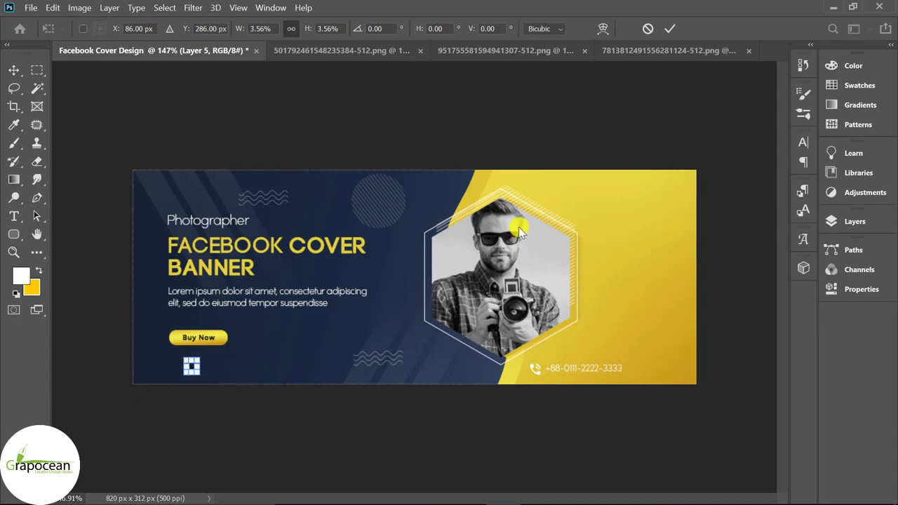
left_click(669, 28)
Give the globe the white Color Overlay and set it just below Buy Now.
left_click(873, 221)
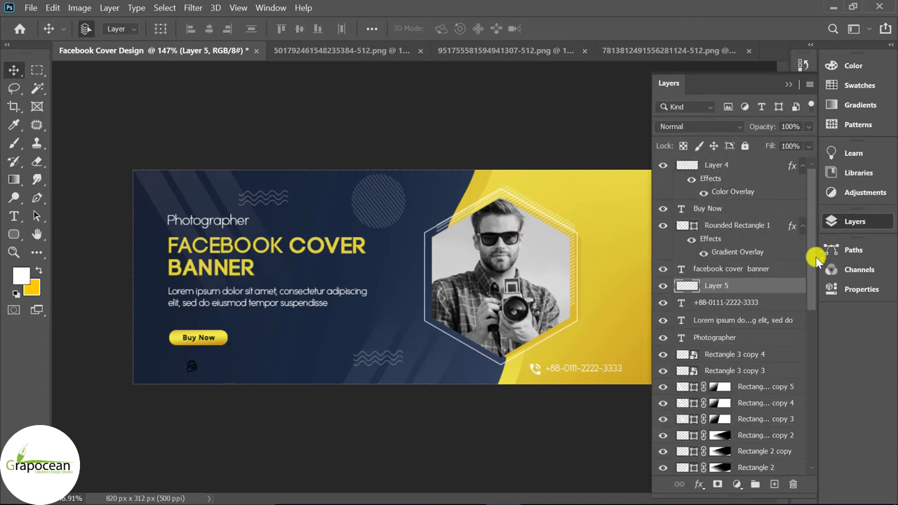
left_click_drag(784, 290, 780, 292)
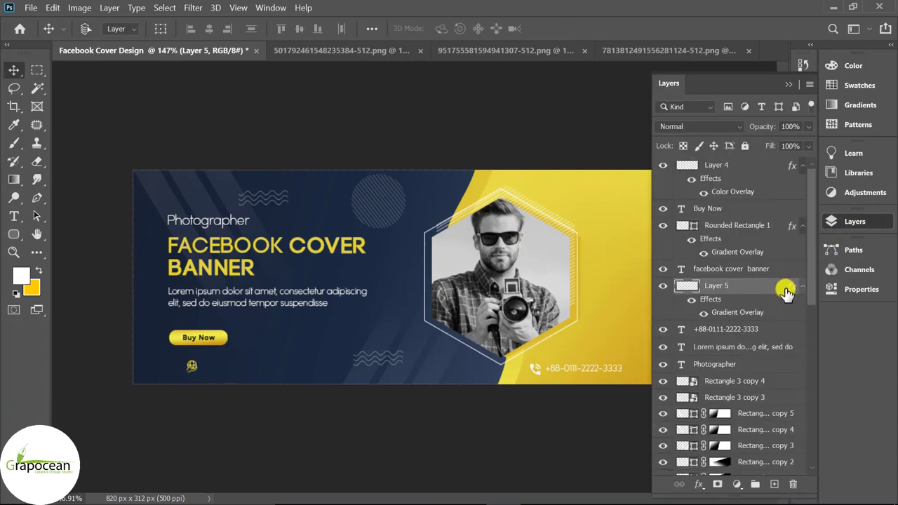
key("ctrl+z")
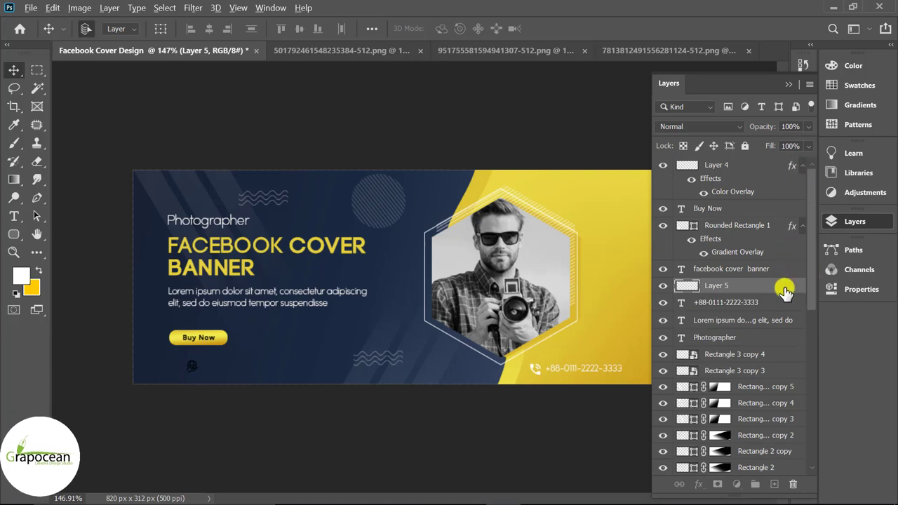
left_click_drag(788, 260, 780, 286)
scroll(249, 392, "up", 3)
mouse_move(150, 393)
left_mouse_down()
mouse_move(140, 381)
mouse_move(142, 391)
left_mouse_up()
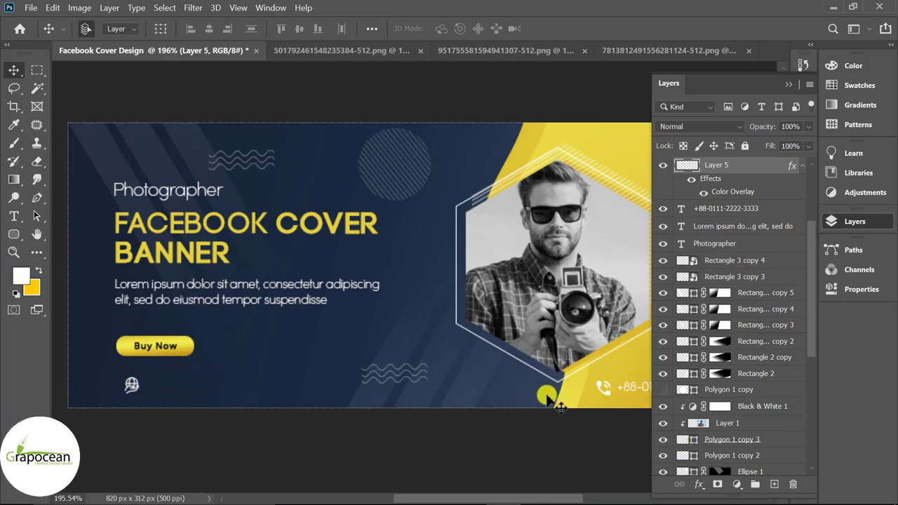
left_click_drag(631, 382, 168, 384)
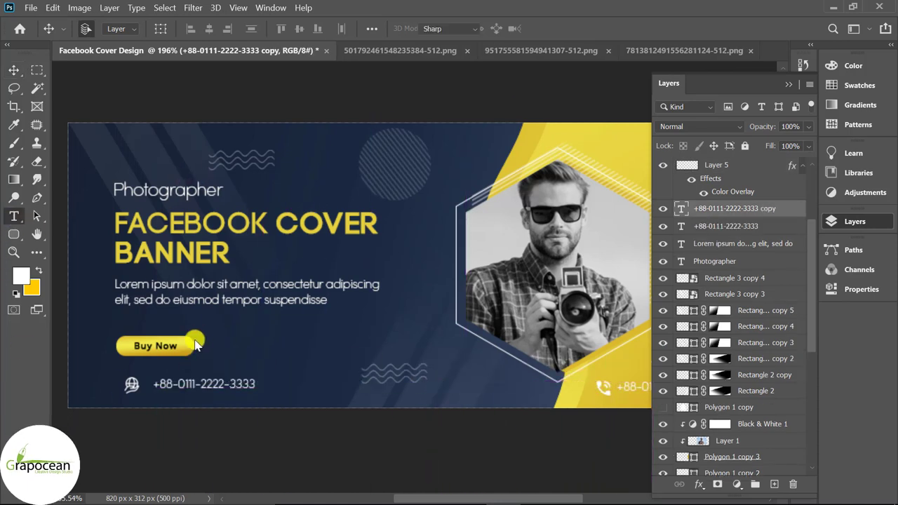
key("t")
left_click(154, 385)
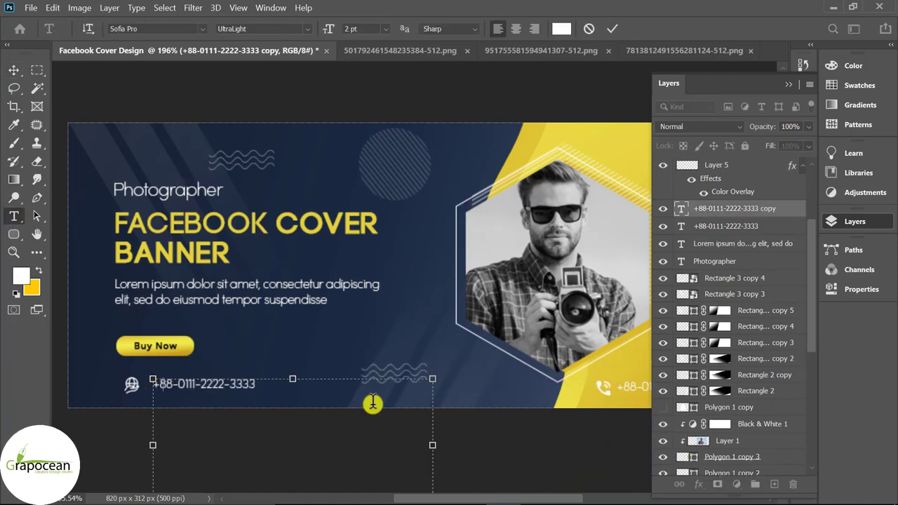
type("www.grapocean.com")
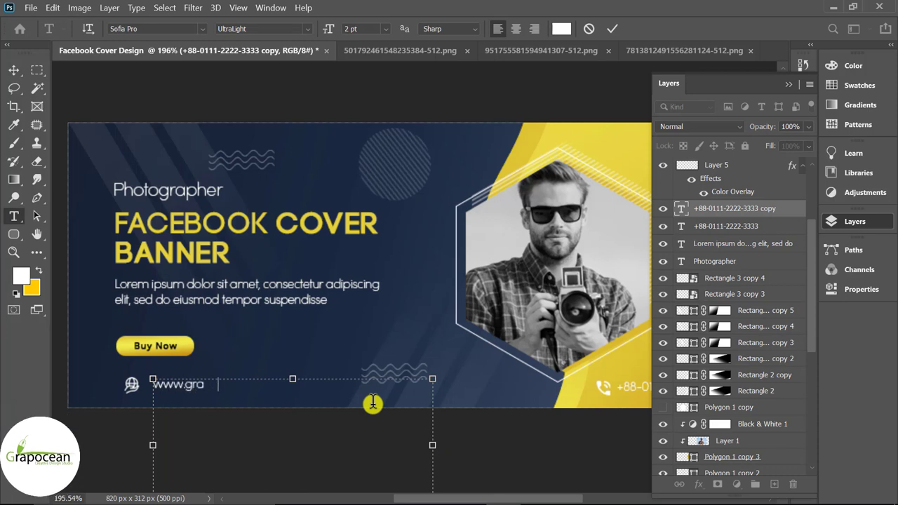
left_click(14, 71)
scroll(230, 365, "down", 3)
left_click(280, 214)
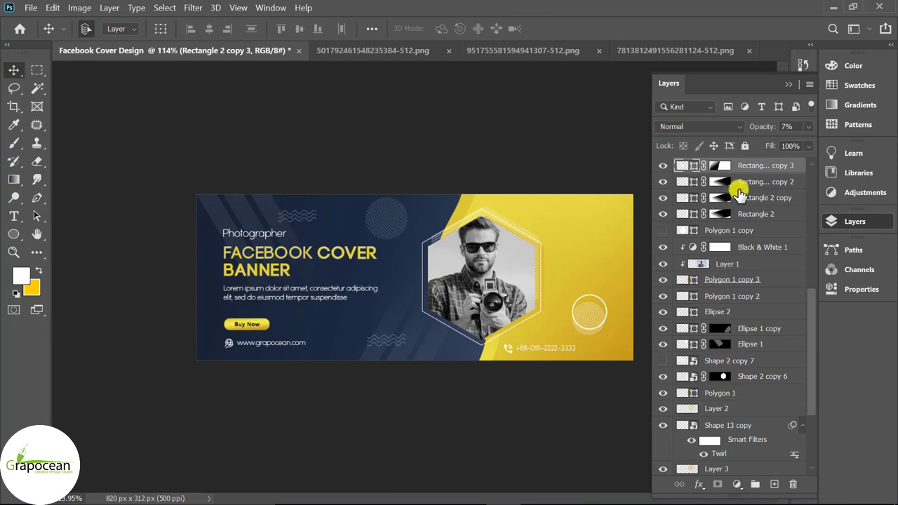
Duplicate stripe layers Rectangle copy 3 to copy 5 onto the banner's yellow right side.
scroll(740, 193, "up", 4)
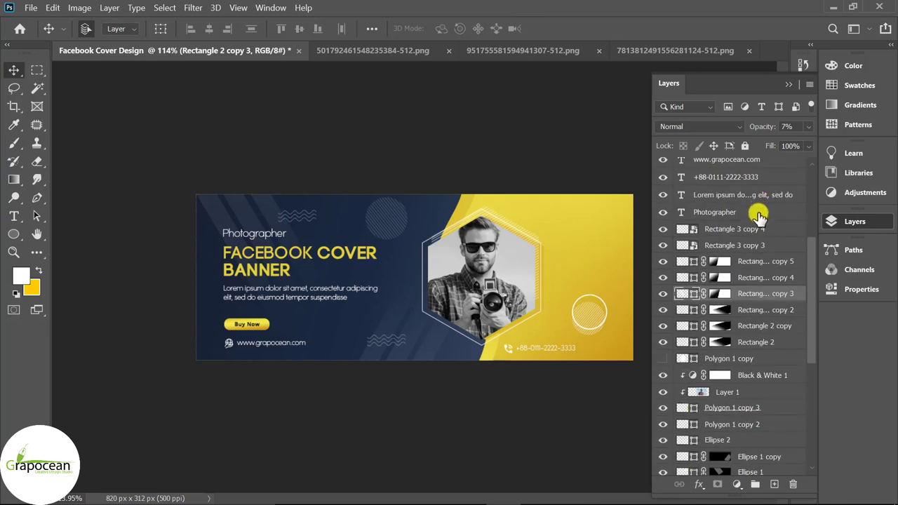
left_click(765, 265, "shift")
mouse_move(266, 214)
left_mouse_down()
mouse_move(571, 184)
mouse_move(595, 237)
mouse_move(624, 254)
mouse_move(620, 269)
mouse_move(633, 257)
mouse_move(617, 272)
mouse_move(623, 246)
left_mouse_up()
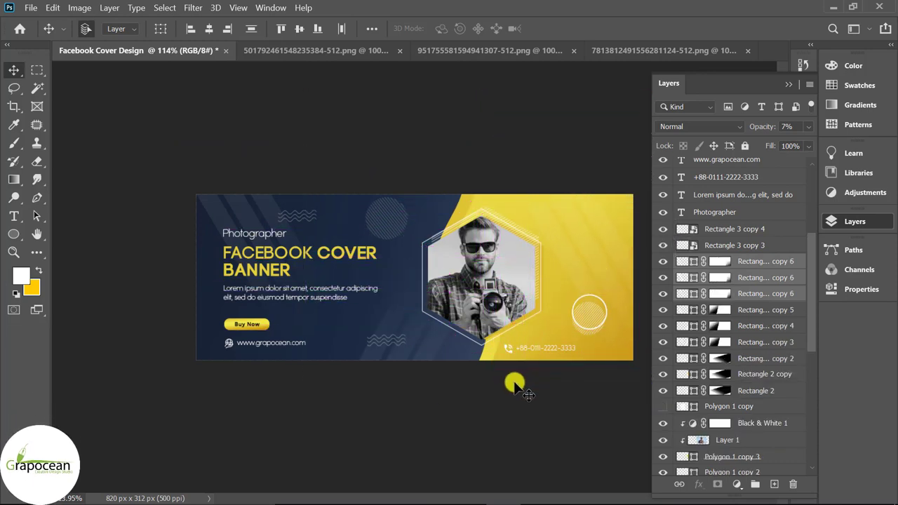
scroll(500, 436, "up", 1)
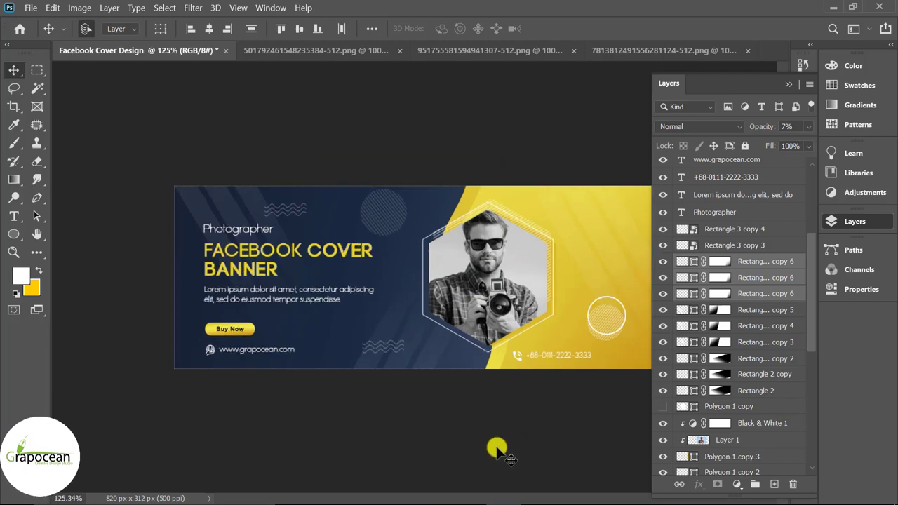
scroll(328, 412, "up", 2)
scroll(337, 393, "down", 3)
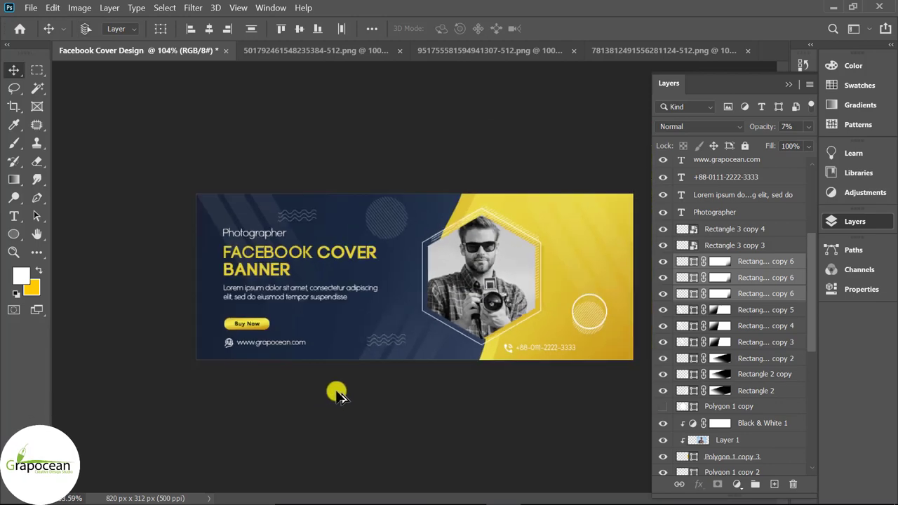
scroll(411, 414, "down", 2)
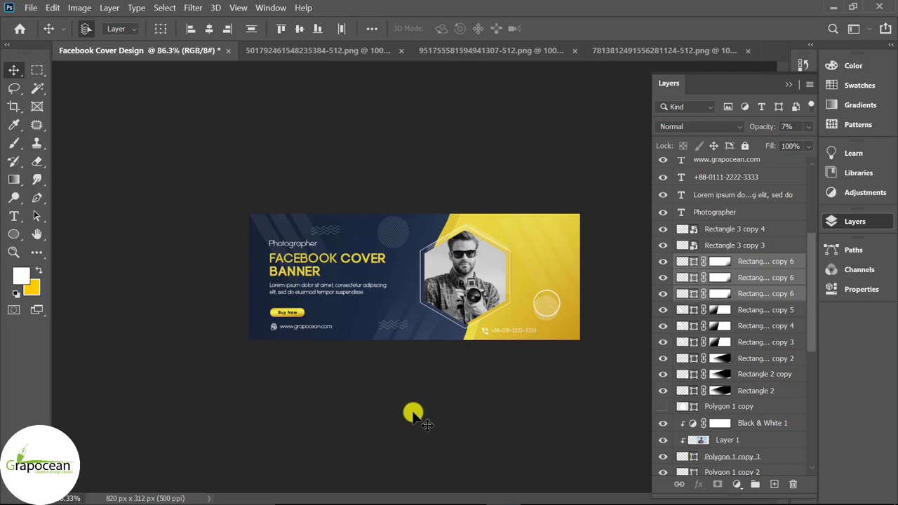
scroll(431, 407, "up", 3)
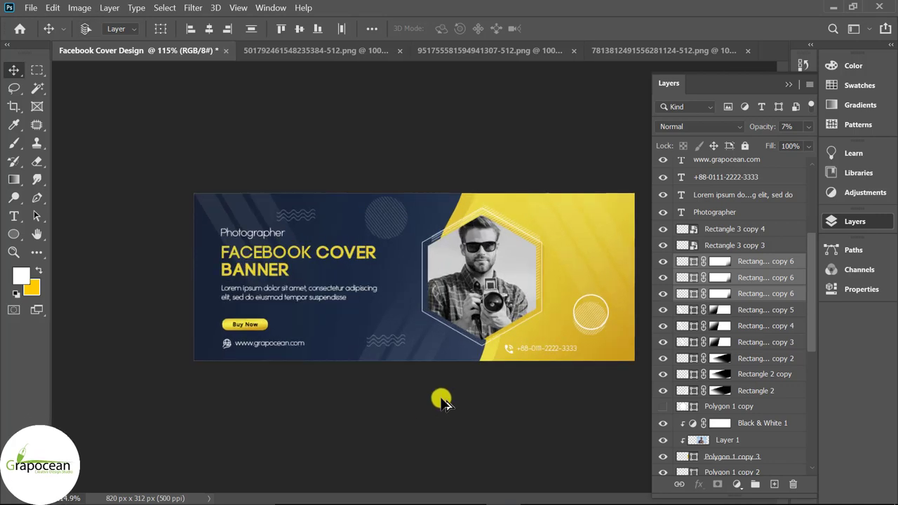